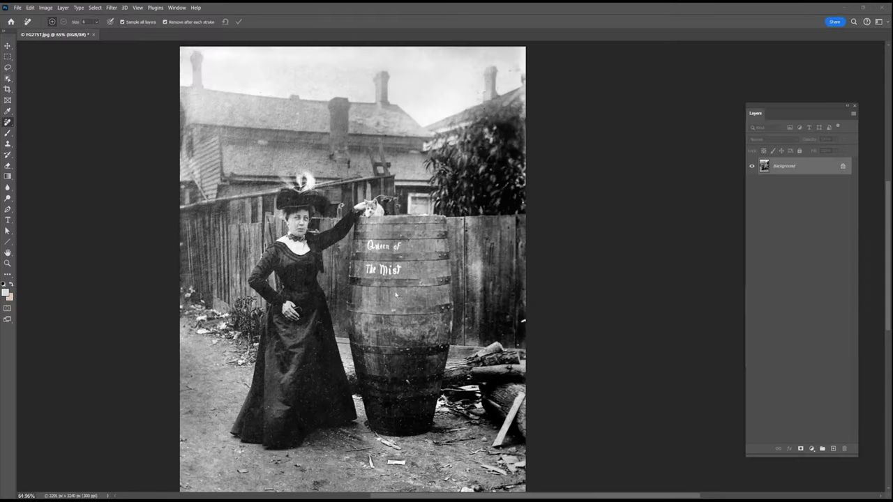
Step: Examine the scratches, dust and specks across the woman, the barrel, the cat, the fence and the house roofs
scroll(302, 231, up, 10)
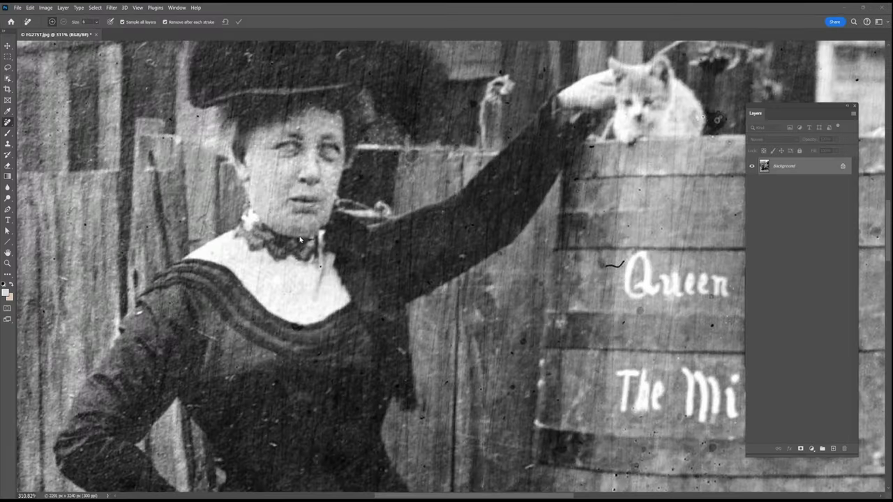
drag(642, 362, 318, 198)
scroll(318, 198, down, 3)
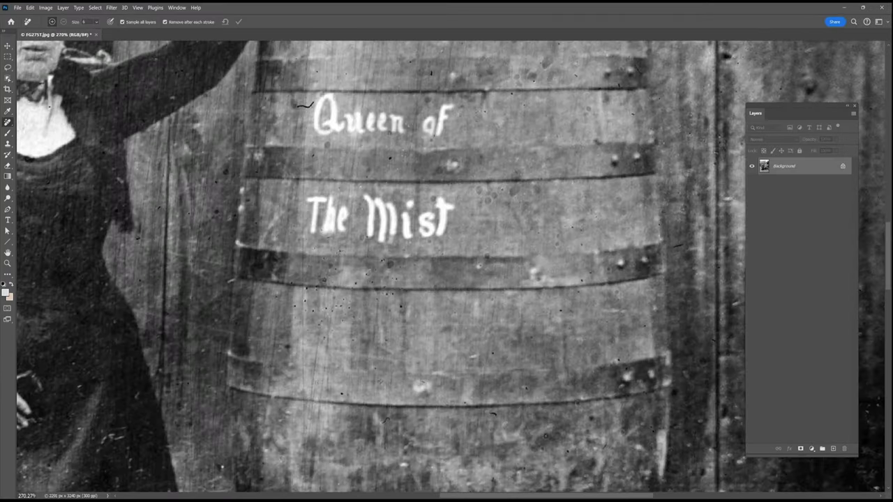
drag(414, 91, 432, 218)
drag(151, 176, 314, 321)
drag(391, 154, 374, 245)
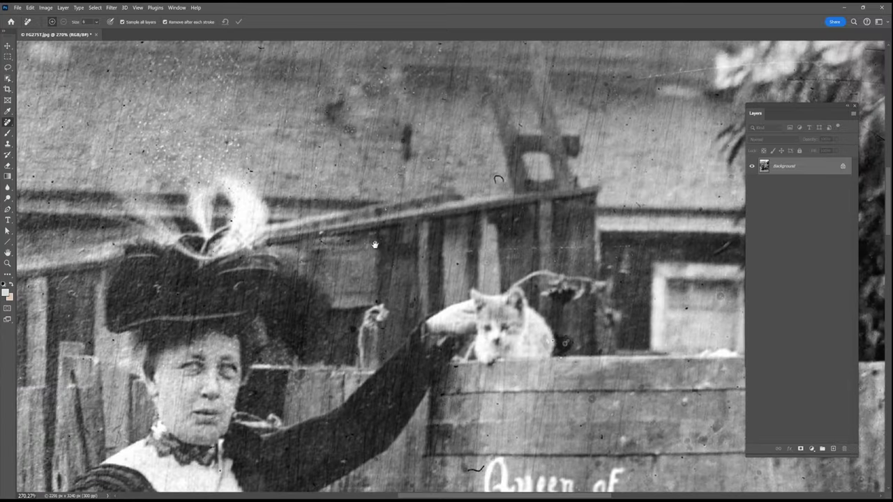
drag(299, 260, 488, 189)
drag(229, 322, 518, 170)
scroll(322, 302, up, 3)
scroll(319, 297, down, 3)
drag(595, 315, 590, 97)
drag(618, 446, 188, 202)
drag(286, 63, 382, 391)
drag(395, 311, 607, 223)
drag(293, 309, 340, 312)
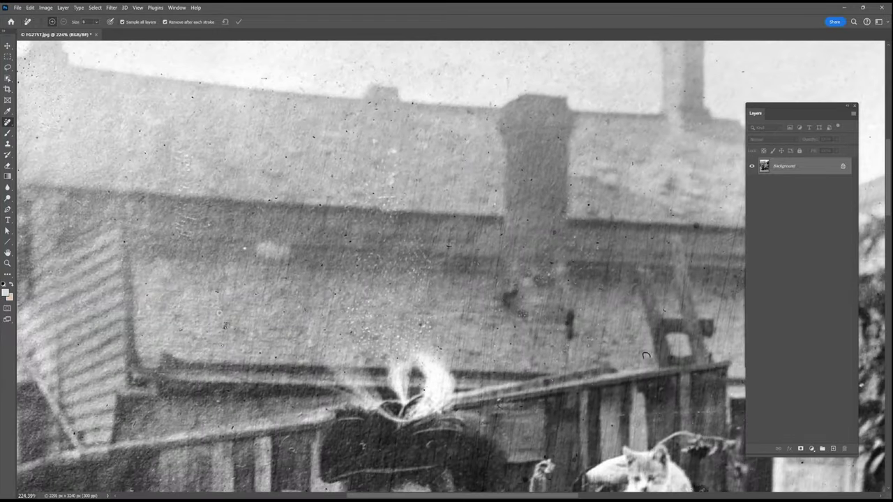
key(ctrl+0)
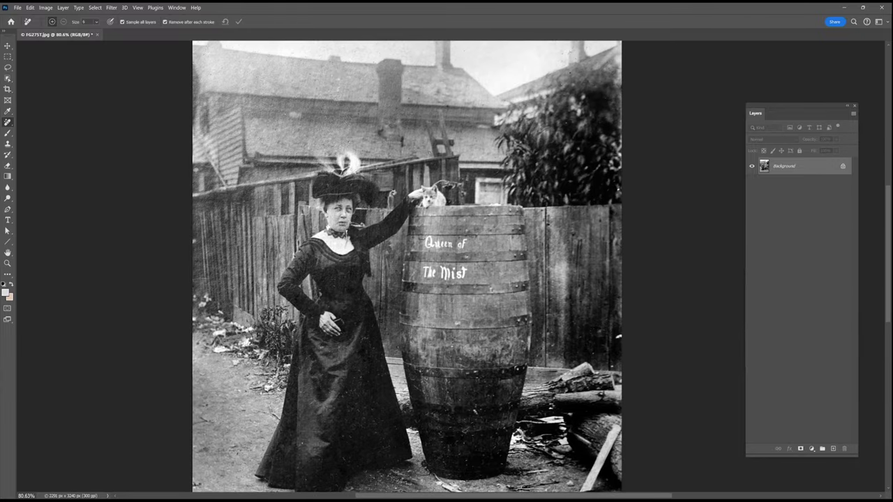
Step: Enable the Photo Restoration neural filter with Photo enhancement and Enhance face both set to 0
scroll(195, 174, up, 5)
click(112, 8)
mouse_move(143, 161)
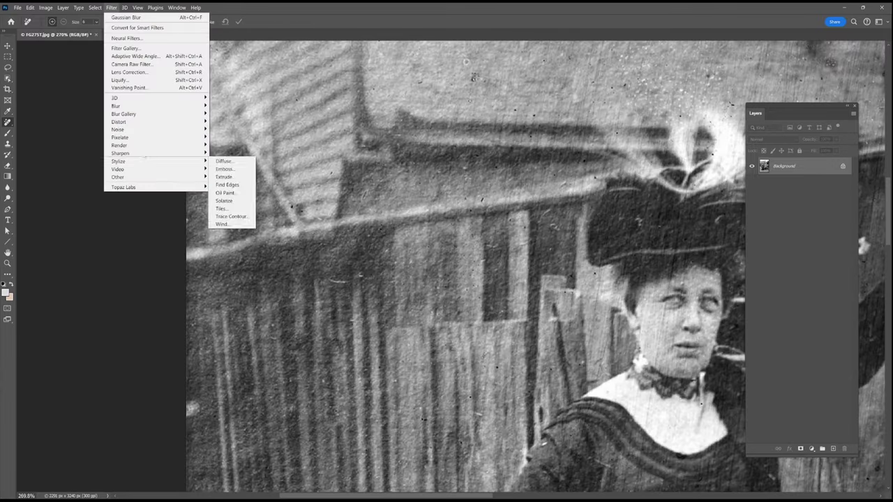
click(127, 38)
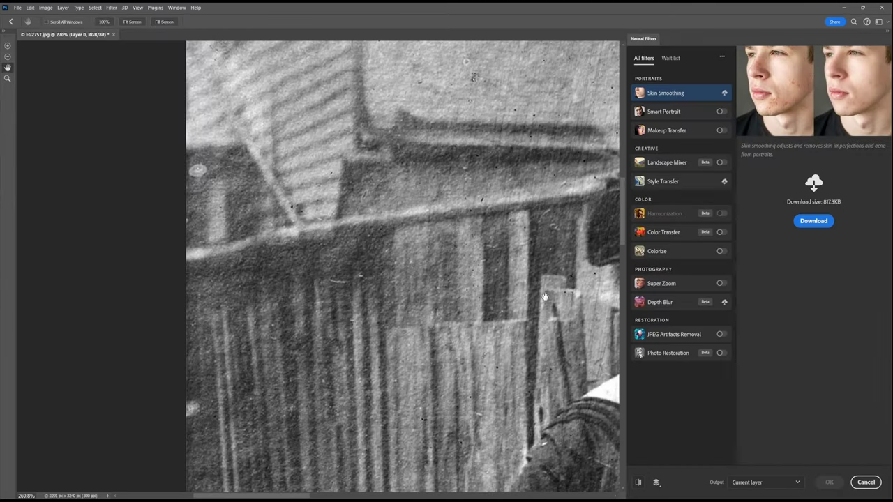
click(722, 354)
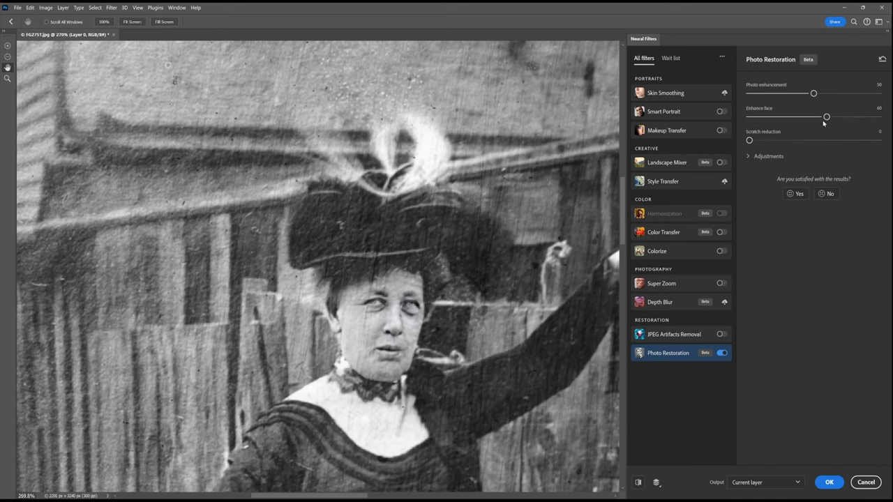
drag(824, 119, 745, 118)
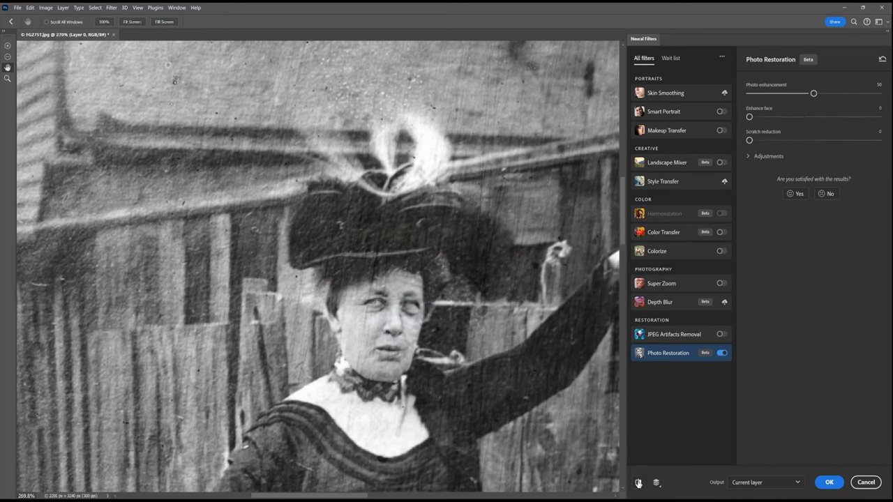
drag(786, 94, 746, 93)
Step: Try Scratch reduction at 100 and return it to 0
drag(750, 140, 879, 140)
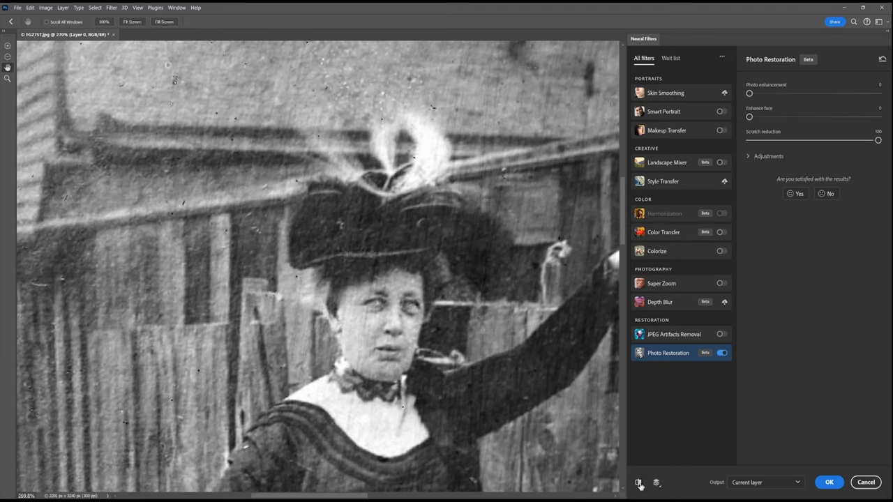
drag(879, 140, 748, 141)
Step: Set the restoration's Halftone artifacts reduction to 34 and JPEG artifacts reduction to 100
click(747, 157)
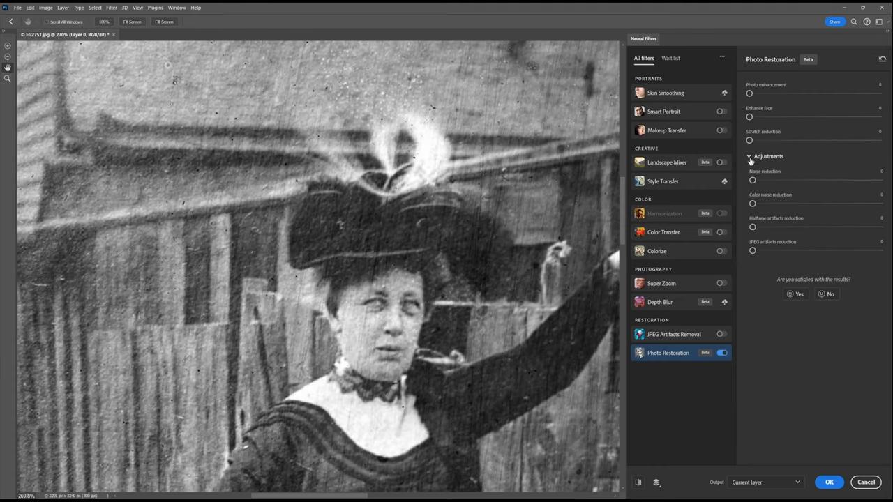
drag(752, 227, 874, 227)
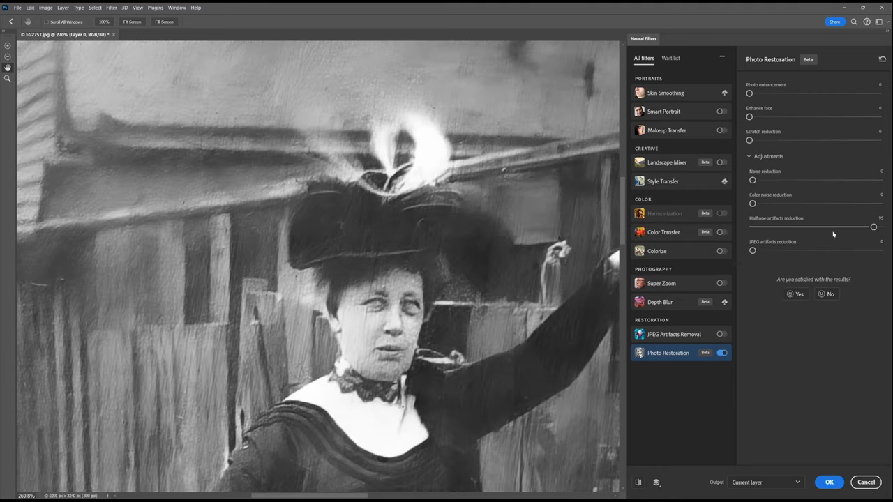
click(753, 227)
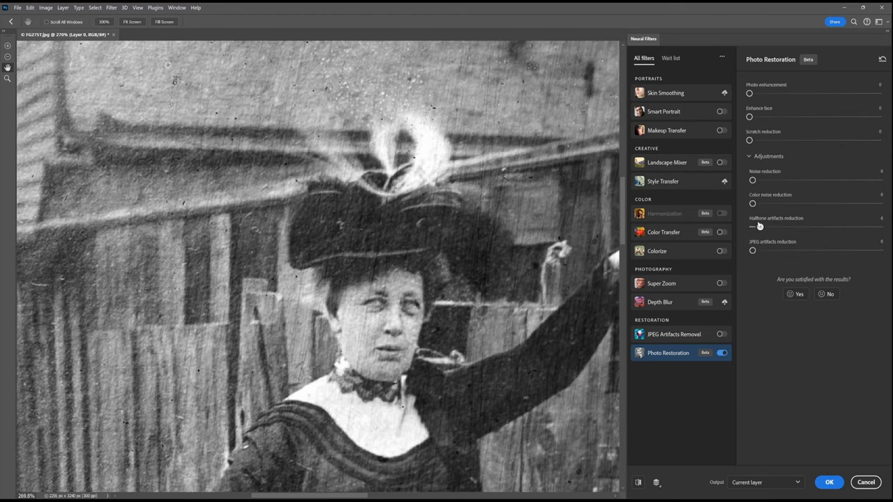
drag(753, 227, 796, 226)
scroll(389, 326, down, 3)
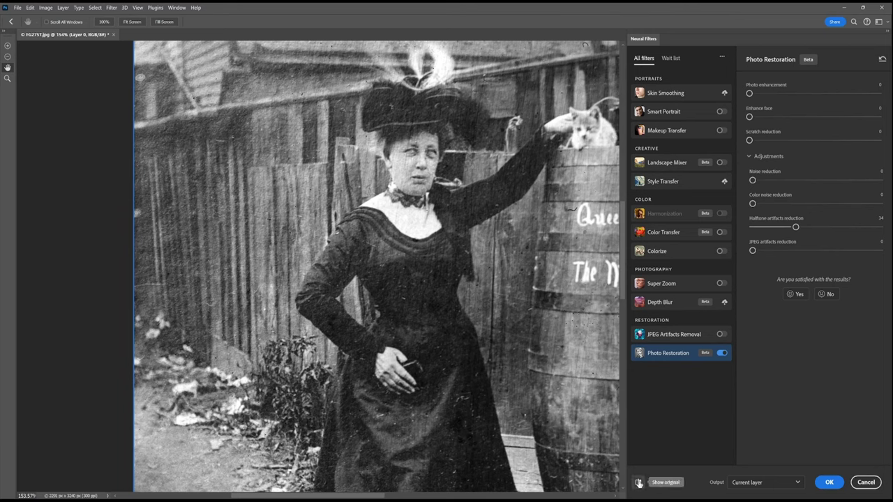
drag(753, 250, 879, 250)
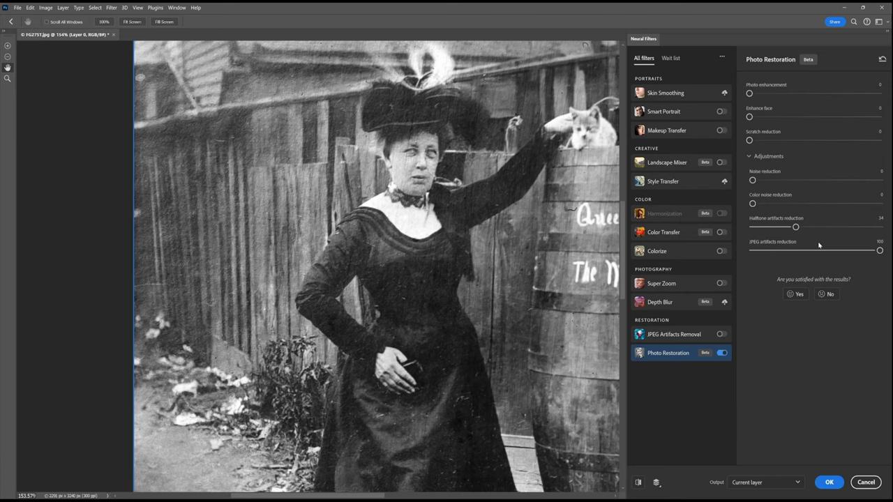
Step: Compare the filtered photo with the original and apply the Photo Restoration result to a new layer
drag(436, 183, 422, 333)
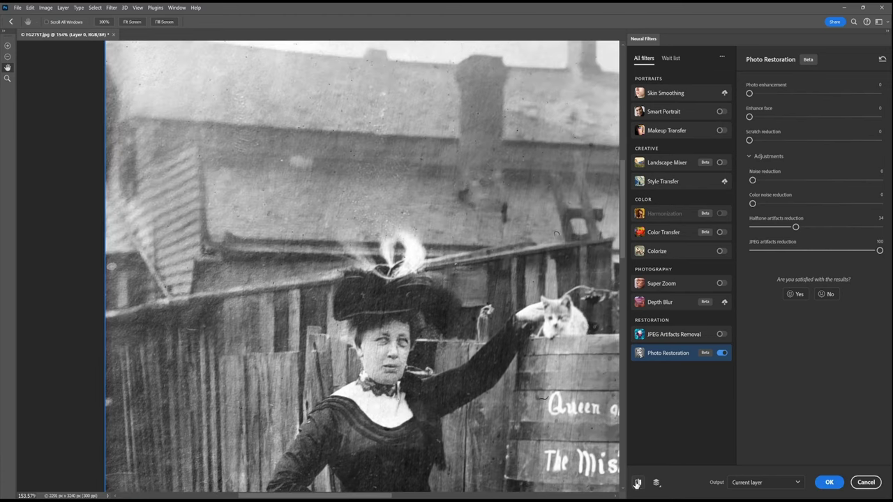
click(637, 484)
click(637, 483)
click(767, 482)
click(760, 463)
click(829, 482)
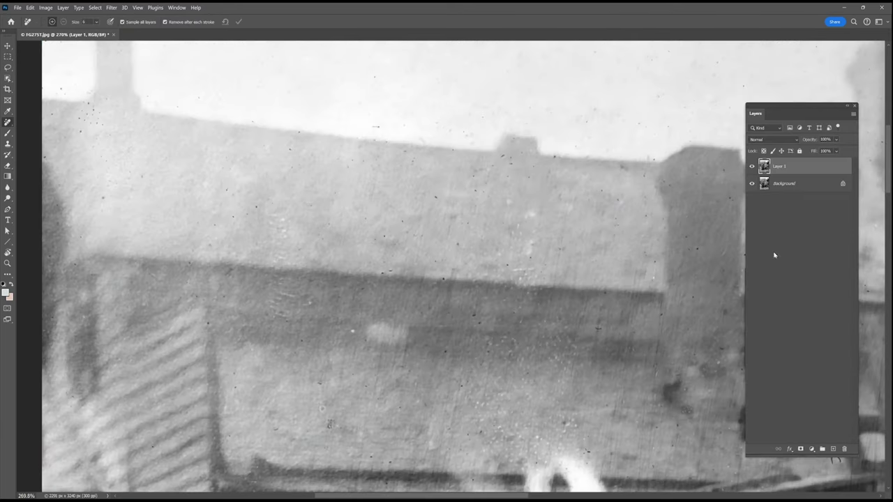
Step: Toggle the filtered layer's visibility to compare it with the original photo
click(752, 167)
click(751, 167)
scroll(528, 270, down, 5)
drag(617, 357, 467, 157)
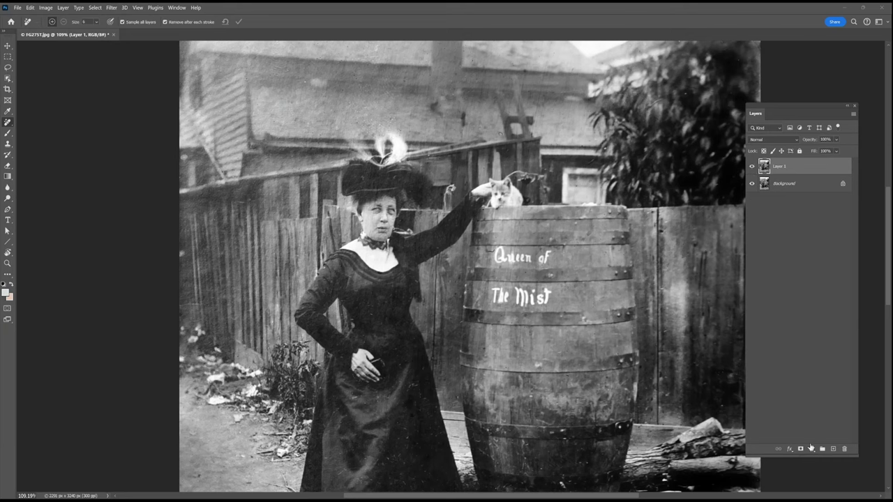
key(ctrl+l)
drag(572, 272, 581, 273)
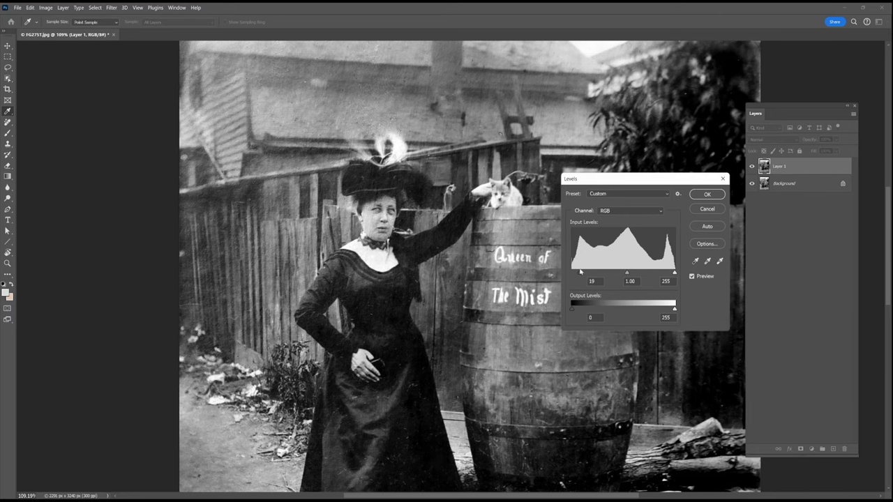
key(Escape)
Step: Add a Curves adjustment layer above Layer 1 and adjust the curve slightly with two control points
click(811, 449)
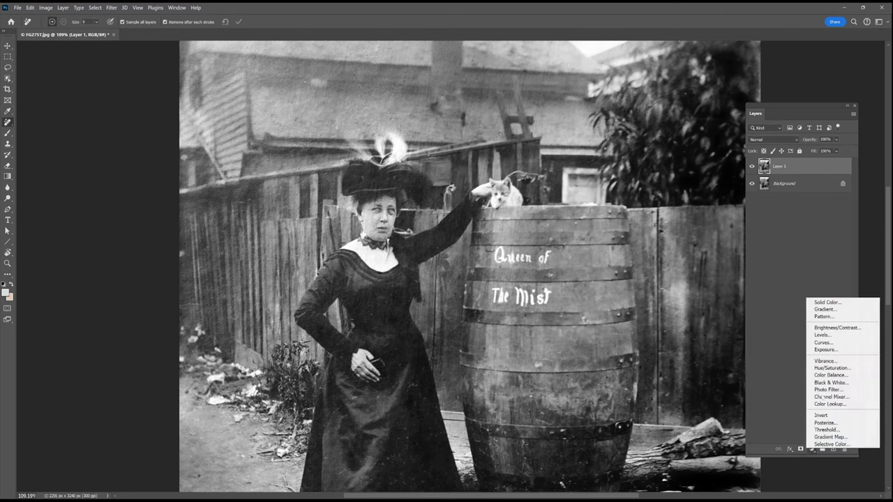
click(822, 343)
drag(676, 176, 699, 156)
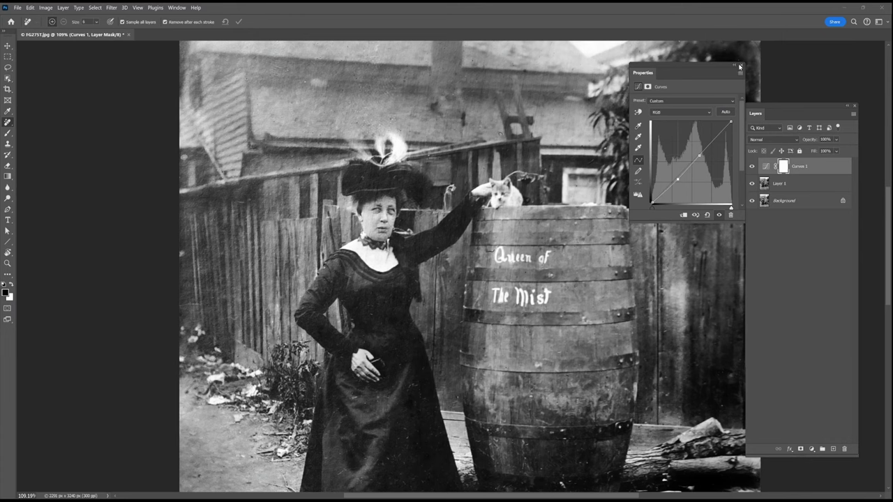
click(741, 65)
Step: On a new layer above the Curves adjustment, remove specks from the dress bodice and sleeve with the Remove Tool
click(832, 449)
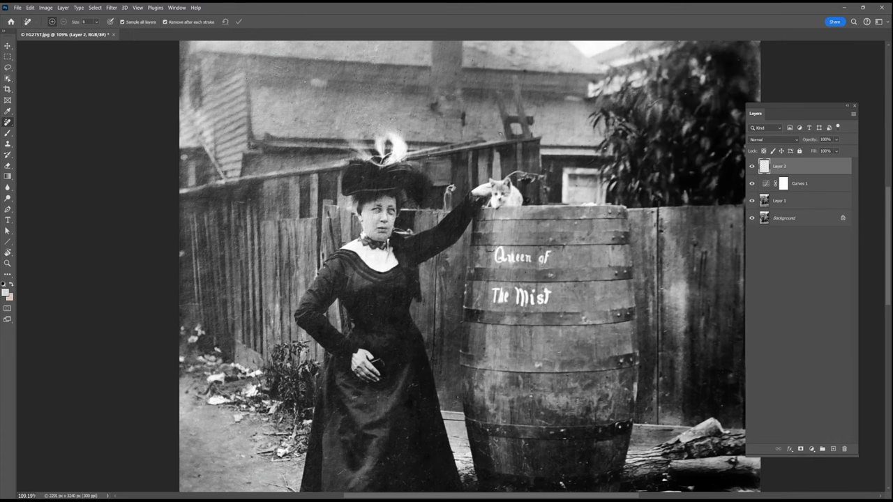
drag(386, 301, 675, 417)
mouse_move(319, 105)
mouse_down()
mouse_move(302, 243)
mouse_move(266, 319)
mouse_up()
drag(239, 207, 247, 212)
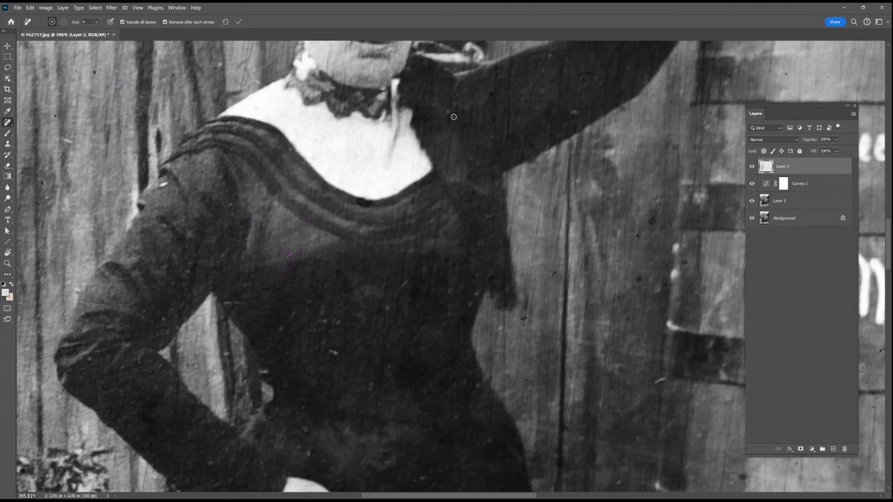
click(321, 348)
drag(195, 276, 247, 57)
drag(187, 191, 177, 326)
click(163, 184)
Step: Remove the fine scratches and spots from the woman's forehead, nose and cheeks using a smaller brush
drag(420, 191, 422, 380)
drag(361, 56, 348, 155)
key(bracketleft)
key(bracketleft)
key(bracketleft)
drag(358, 124, 354, 148)
mouse_move(372, 123)
mouse_down()
mouse_move(367, 150)
mouse_move(340, 191)
mouse_move(328, 265)
mouse_up()
click(369, 184)
mouse_move(327, 143)
mouse_down()
mouse_move(311, 237)
mouse_move(311, 170)
mouse_up()
mouse_move(307, 203)
mouse_down()
mouse_move(304, 218)
mouse_move(352, 231)
mouse_move(342, 276)
mouse_up()
click(410, 216)
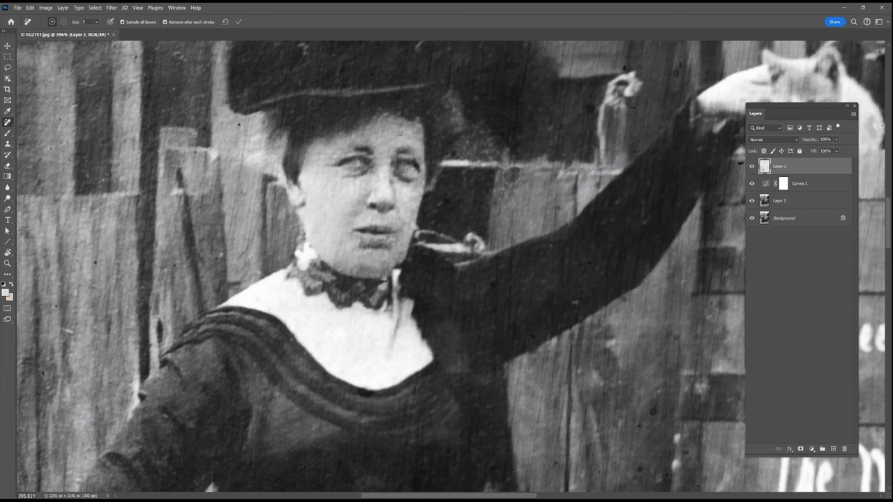
Step: Clean the scratches and specks on the raised sleeve, the fence around it and the dress shoulder
drag(549, 174, 567, 265)
drag(491, 255, 487, 299)
drag(607, 256, 606, 308)
drag(542, 392, 541, 418)
click(298, 412)
Step: Remove the dark spots and short scratches from the fence boards beside the woman's bent arm and head
click(219, 256)
drag(254, 173, 252, 223)
click(174, 265)
click(69, 332)
click(94, 262)
drag(76, 259, 76, 236)
click(63, 141)
click(69, 154)
click(62, 67)
click(69, 97)
click(39, 161)
click(238, 125)
drag(205, 126, 201, 132)
Step: Remove the white specks and scratches from the dress skirt, from the waist down to the hem
scroll(269, 148, down, 3)
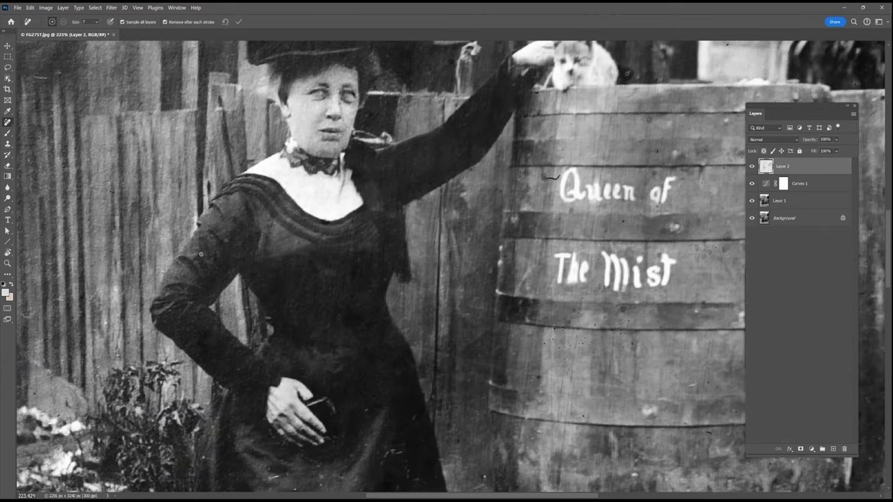
drag(280, 263, 321, 115)
drag(424, 315, 443, 302)
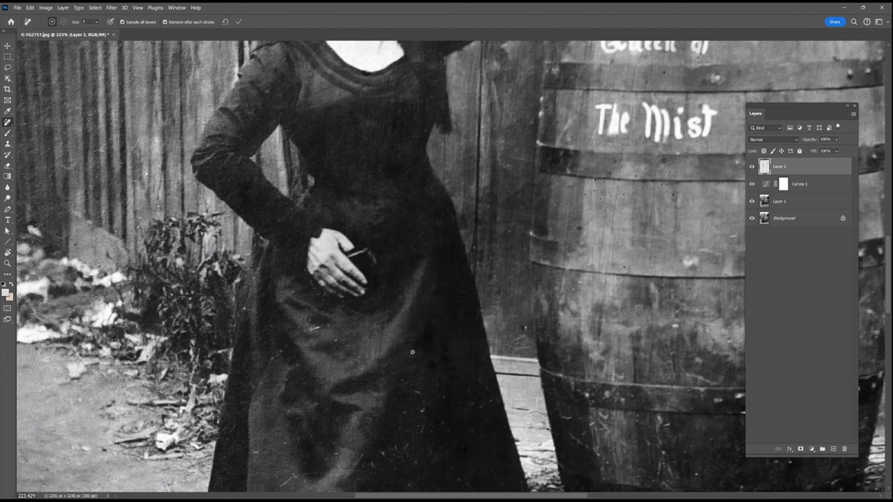
drag(262, 396, 260, 400)
scroll(335, 381, down, 3)
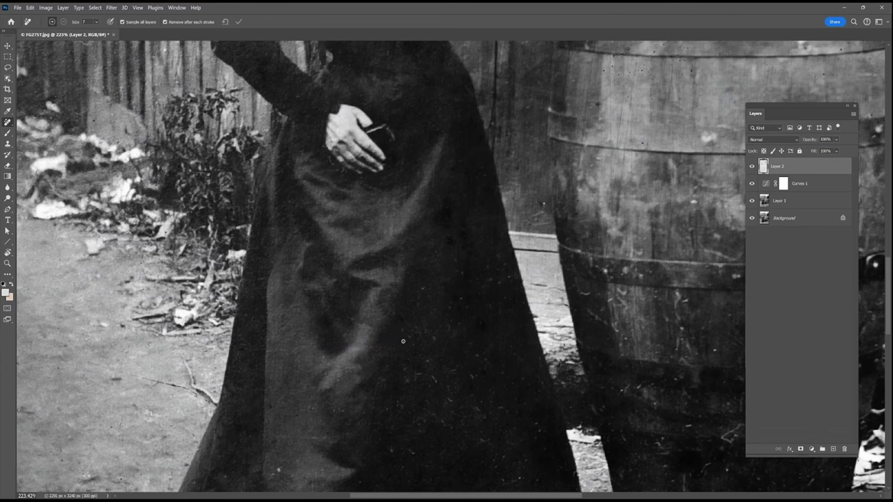
drag(282, 470, 271, 477)
scroll(399, 407, down, 3)
click(351, 363)
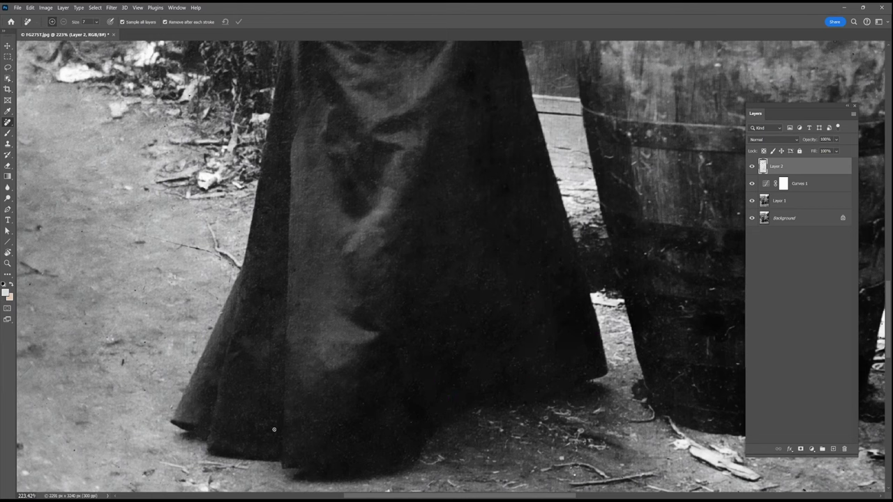
Step: Remove a blemish from the fence beside the woman's neck
scroll(274, 430, up, 5)
scroll(441, 169, up, 4)
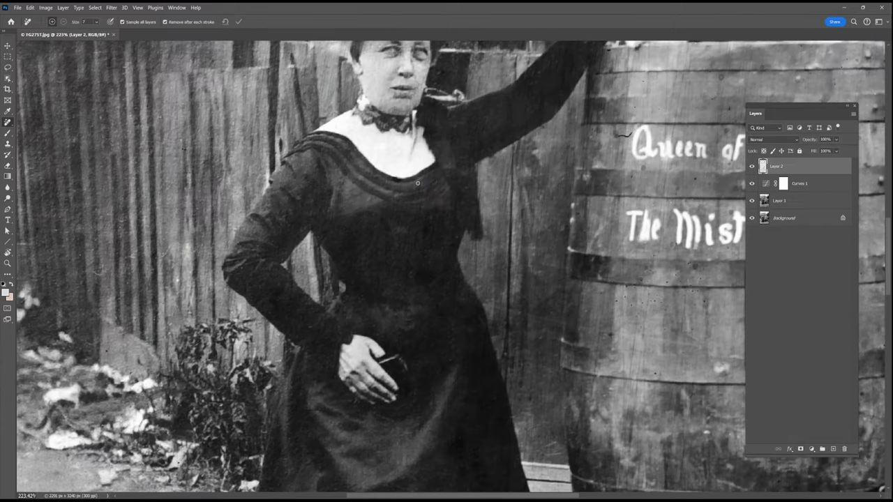
drag(434, 179, 412, 298)
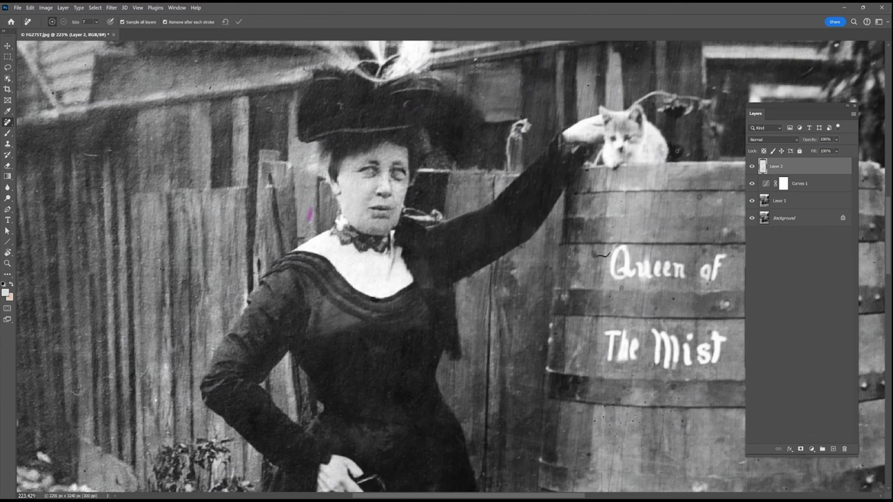
Step: Remove the dark specks and vertical scratches on the barrel around the hoop below the lettering
scroll(315, 252, down, 5)
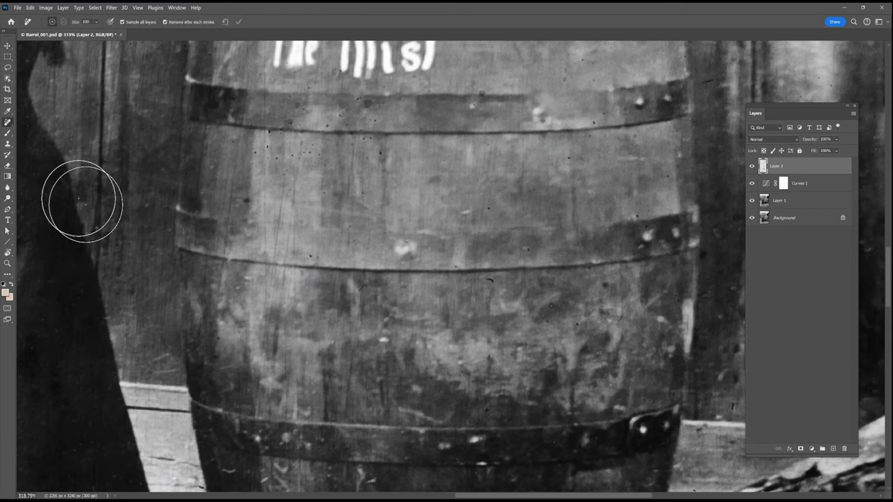
click(490, 207)
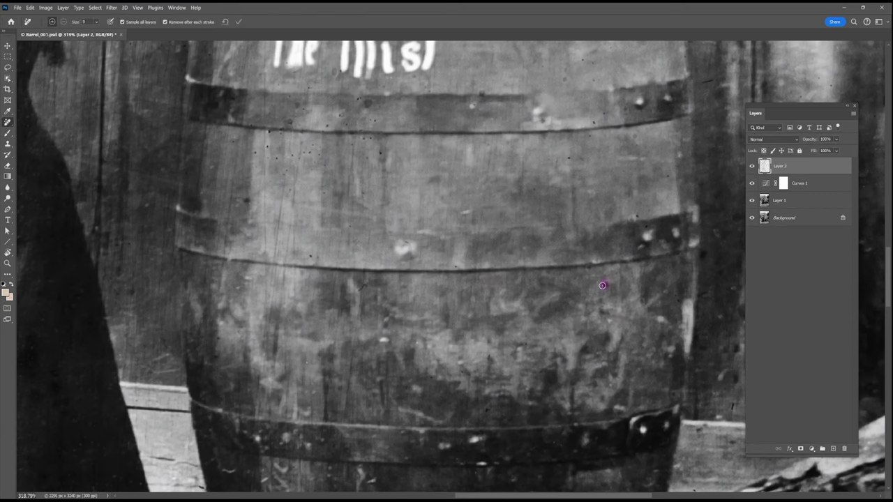
drag(266, 196, 266, 307)
click(267, 149)
click(303, 108)
click(328, 128)
click(367, 104)
click(374, 120)
click(354, 141)
drag(351, 153, 351, 189)
Step: Remove the spots and vertical scratches from the barrel staves between the two middle hoops, near the woman's side
click(311, 256)
drag(294, 219, 290, 252)
drag(286, 182, 273, 254)
drag(293, 194, 291, 215)
click(295, 174)
click(277, 159)
click(254, 152)
drag(229, 212, 223, 253)
click(246, 201)
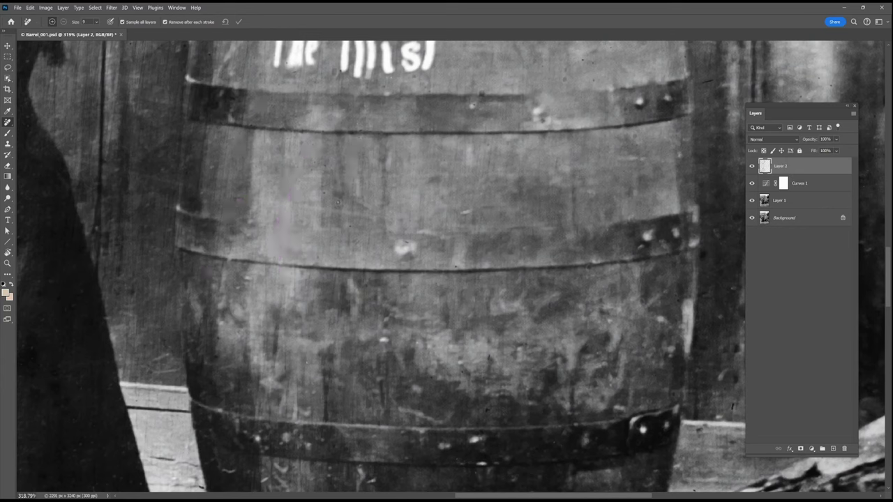
Step: Remove the specks and vertical scratches from the barrel's middle hoops and the mottled staves beneath them
click(307, 346)
click(481, 90)
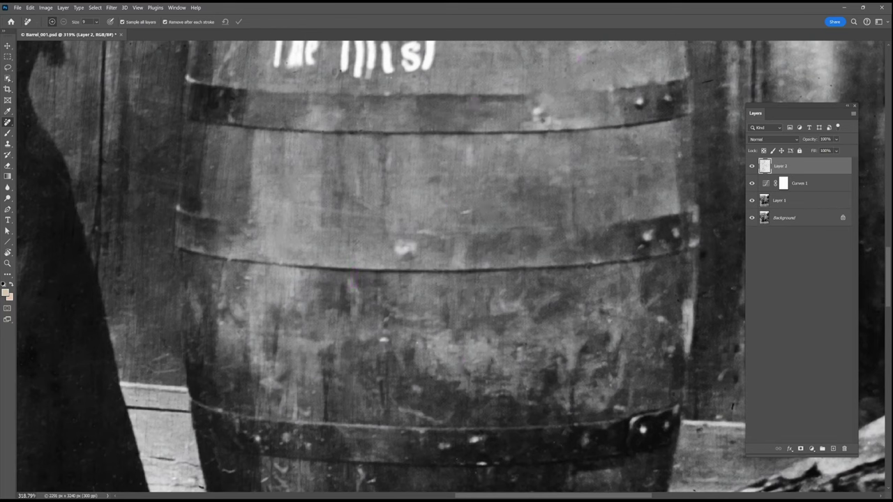
drag(329, 382, 327, 420)
drag(414, 162, 414, 182)
drag(420, 238, 420, 261)
click(493, 120)
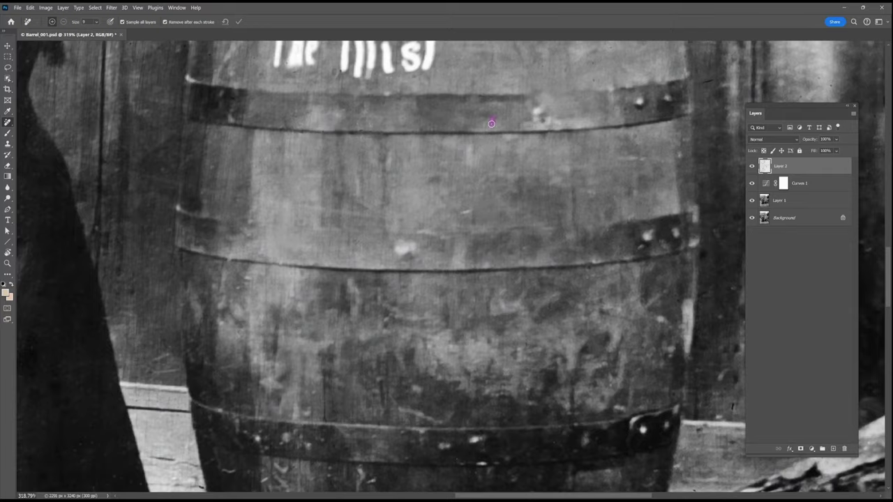
drag(493, 120, 477, 345)
drag(501, 236, 496, 246)
click(467, 251)
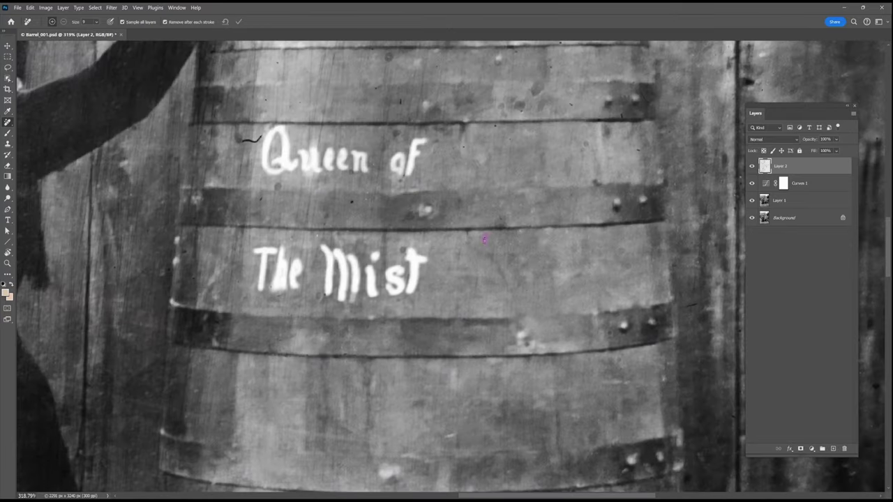
Step: Remove the black squiggle beside the "Queen of" lettering and the dark specks on the surrounding hoops and upper staves
drag(244, 141, 262, 137)
drag(336, 180, 336, 201)
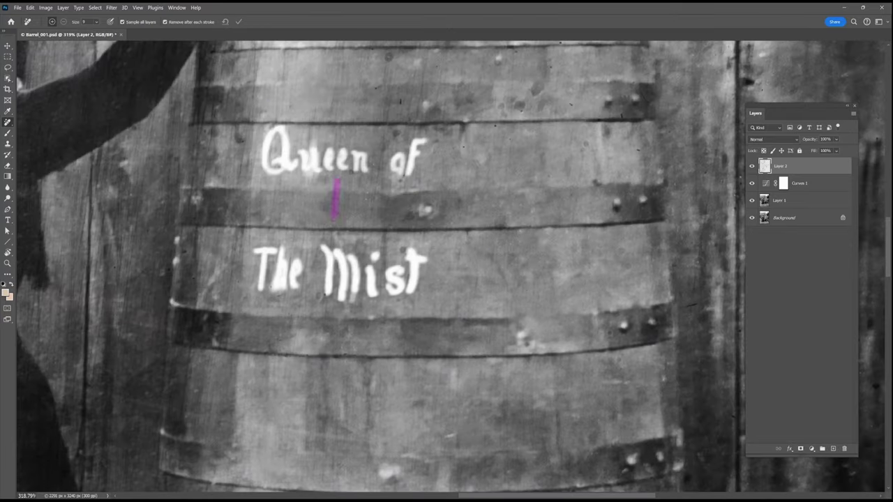
click(378, 182)
drag(391, 124, 390, 59)
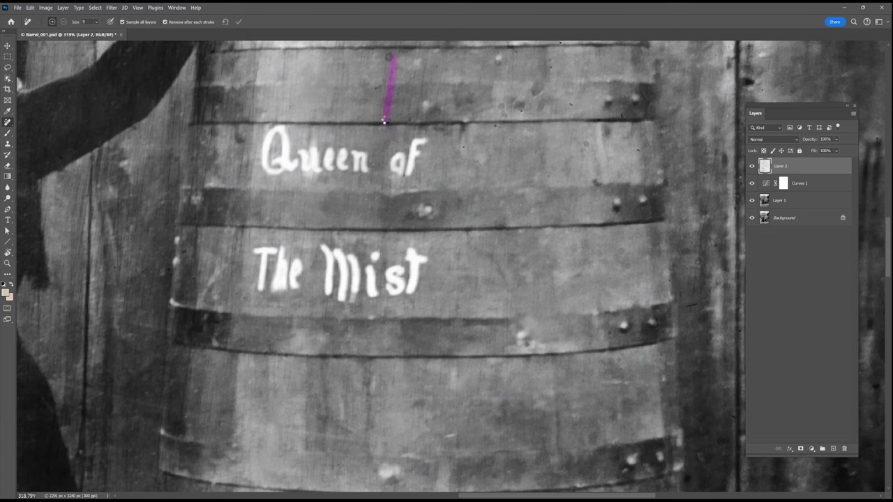
click(522, 105)
click(597, 179)
Step: Remove the remaining scratches from the barrel around the lettering and from the fence boards beside it
drag(244, 397, 242, 440)
mouse_move(168, 165)
mouse_down()
mouse_move(166, 202)
mouse_move(132, 182)
mouse_up()
drag(189, 393, 374, 288)
drag(316, 296, 340, 296)
drag(259, 241, 257, 281)
drag(251, 145, 244, 195)
drag(632, 330, 641, 327)
drag(614, 338, 450, 300)
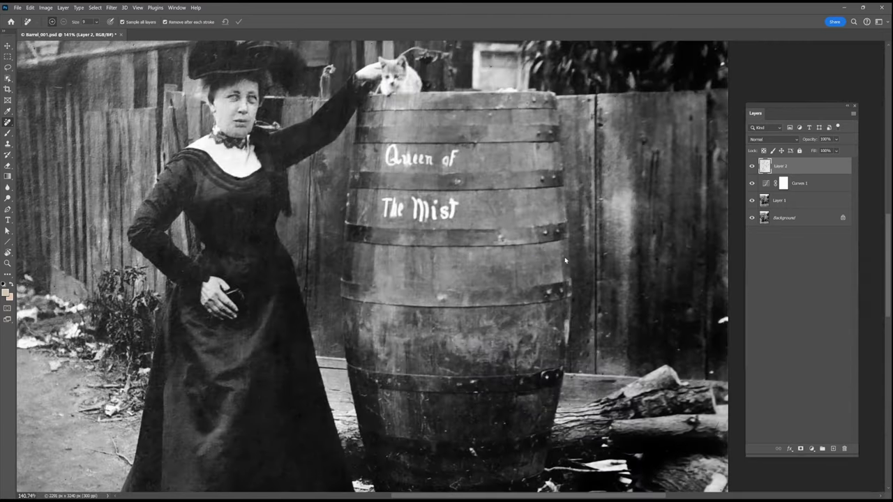
Step: Enlarge the Remove Tool brush and paint out the scratches and specks on the dark lower part of the barrel
key(bracketright)
key(bracketright)
scroll(499, 394, down, 2)
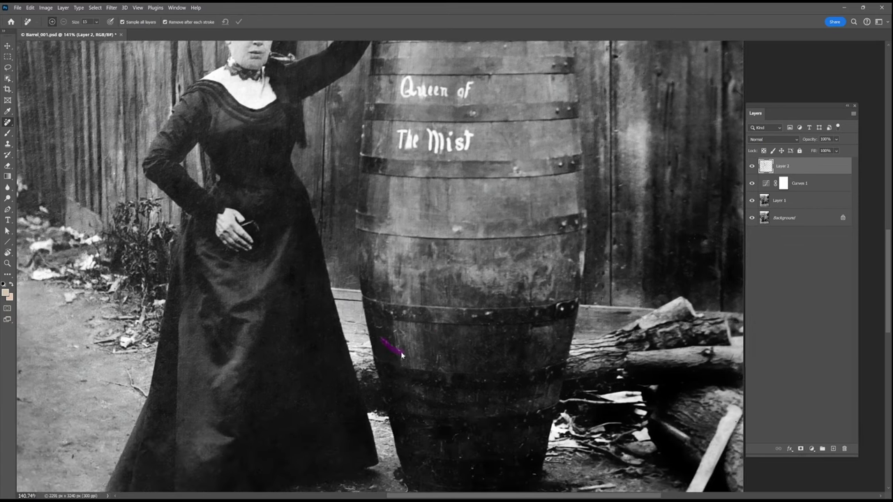
scroll(468, 396, down, 5)
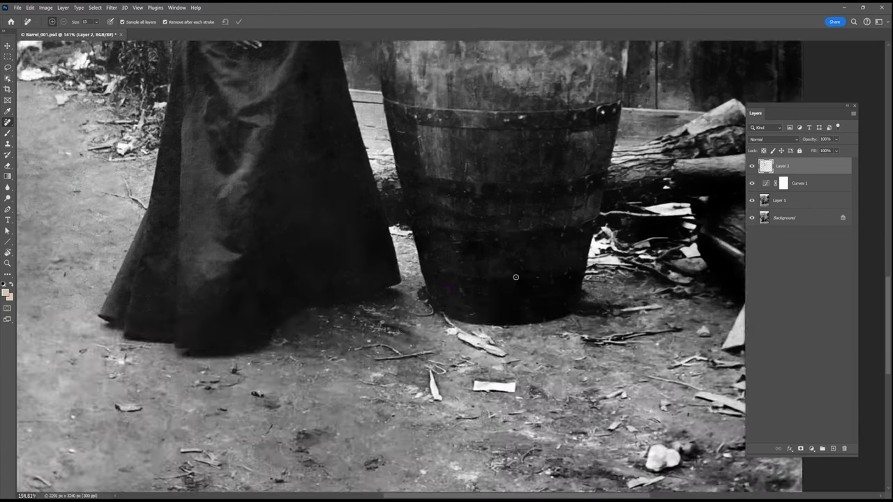
scroll(538, 321, up, 3)
drag(307, 385, 435, 307)
click(483, 323)
Step: Remove the blemishes and faint scratches from the ground just below the dress hem
mouse_move(206, 480)
mouse_down()
mouse_move(281, 431)
mouse_move(483, 379)
mouse_up()
click(380, 443)
click(358, 480)
click(268, 480)
mouse_move(379, 346)
mouse_down()
mouse_move(378, 217)
mouse_move(372, 355)
mouse_up()
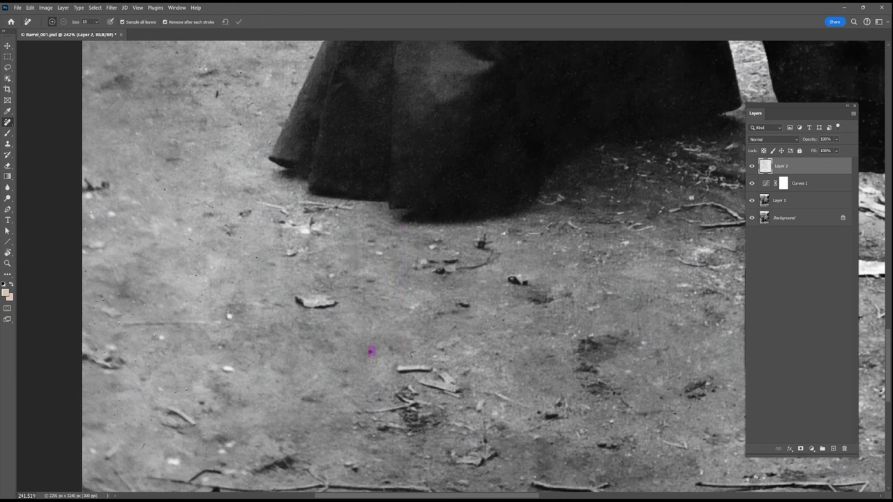
Step: Remove the spots from the ground along the photo's left edge, below the level of the hem
click(148, 366)
click(155, 338)
click(102, 303)
drag(89, 367, 115, 430)
drag(151, 428, 152, 421)
click(205, 299)
click(249, 278)
Step: Clean the specks from the dirt path beside the skirt and around the plants and litter next to it
scroll(93, 214, up, 6)
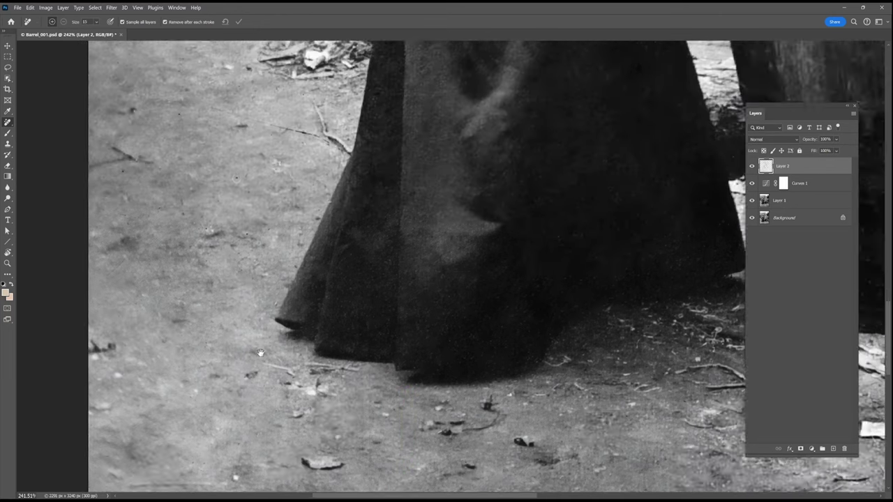
scroll(152, 191, up, 4)
click(336, 359)
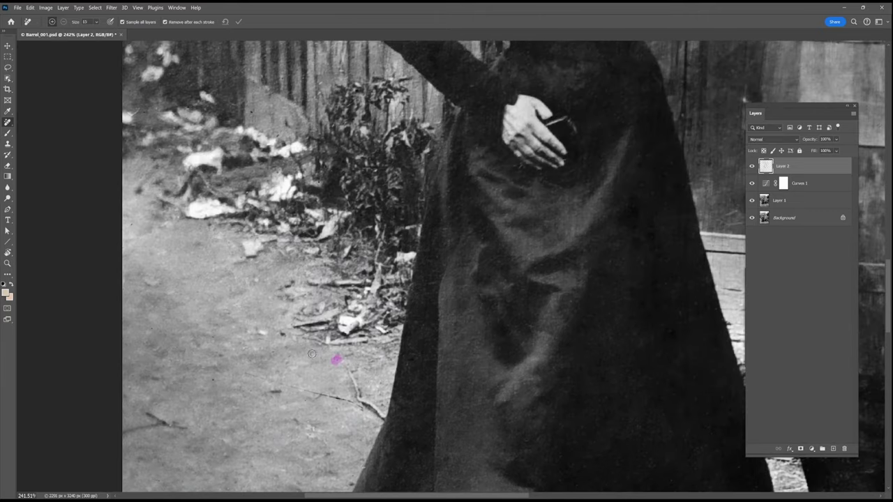
drag(279, 238, 271, 413)
click(273, 261)
mouse_move(165, 177)
mouse_down()
mouse_move(108, 189)
mouse_move(143, 394)
mouse_up()
drag(280, 167, 297, 166)
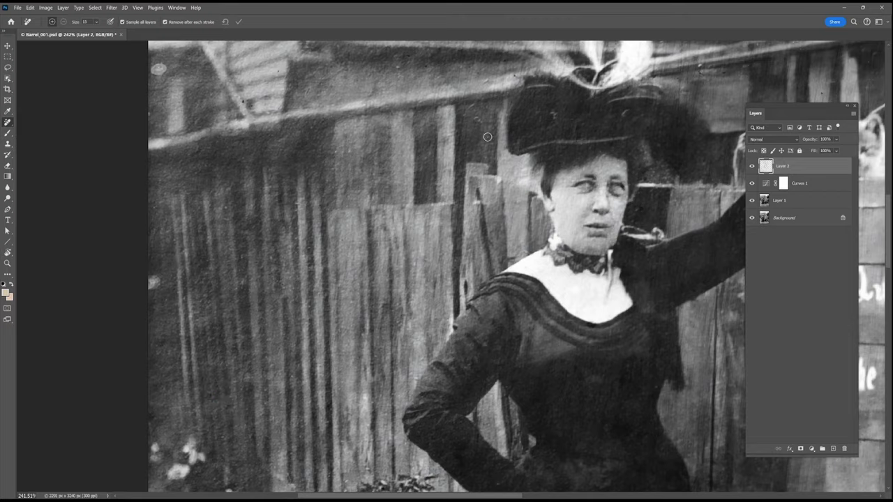
Step: Remove the spots and scratches around the woman's hat and the fence boards beside her
drag(516, 78, 439, 208)
drag(559, 139, 567, 142)
drag(603, 210, 633, 259)
click(434, 123)
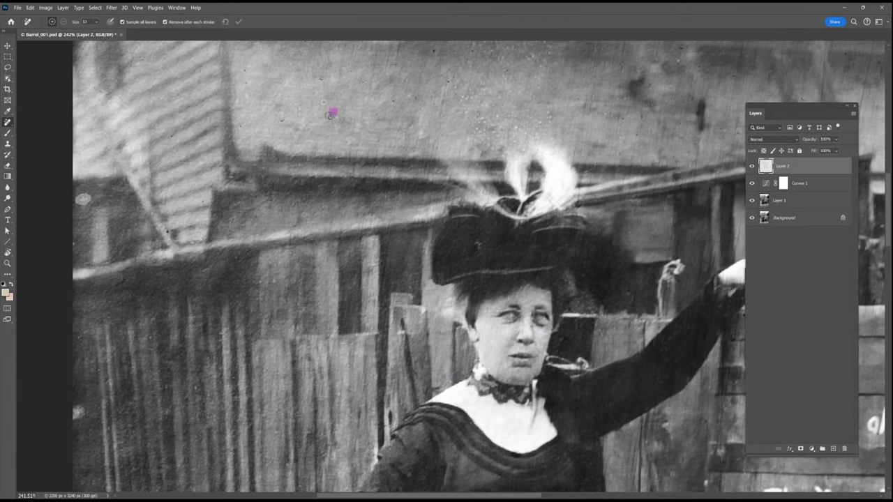
Step: Remove the dark specks from the slatted gable, the sloping rail and the fence left of the woman
drag(173, 159, 369, 204)
drag(274, 244, 285, 244)
click(366, 277)
click(399, 247)
click(432, 267)
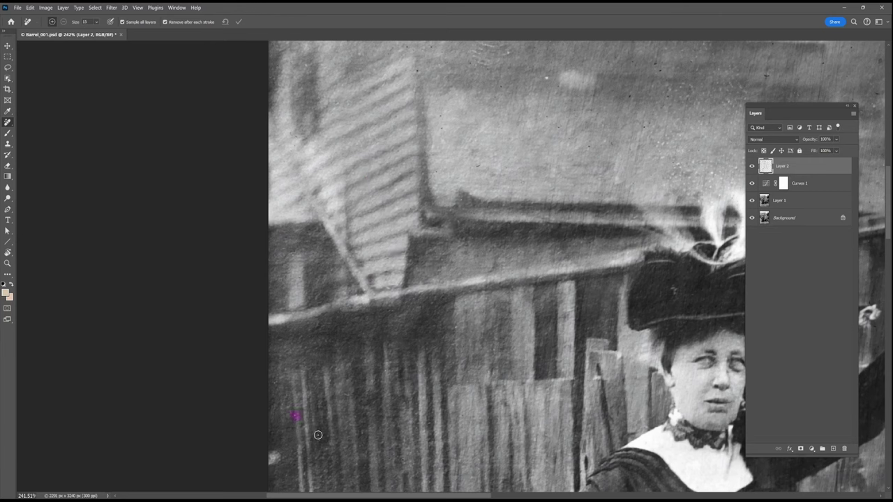
Step: Remove the specks from the house wall and pale roof above the slatted gable
scroll(317, 434, up, 3)
scroll(317, 435, right, 1)
click(458, 209)
click(402, 146)
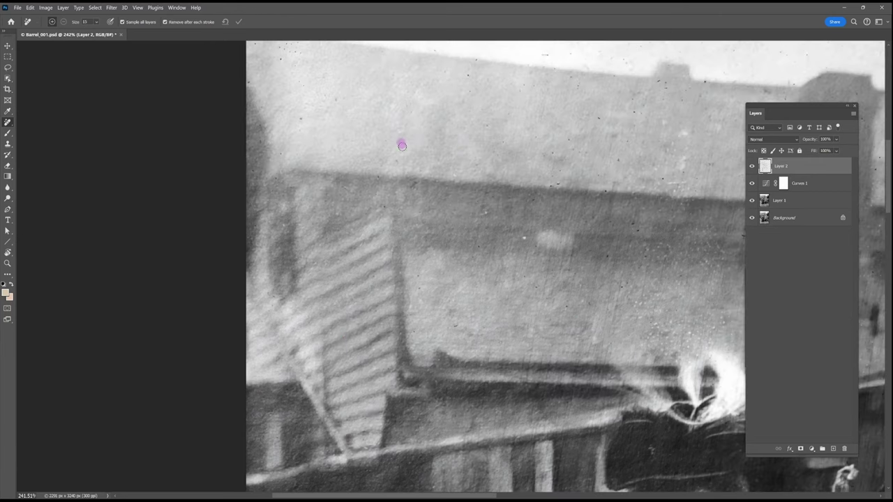
scroll(282, 160, up, 3)
drag(296, 208, 311, 219)
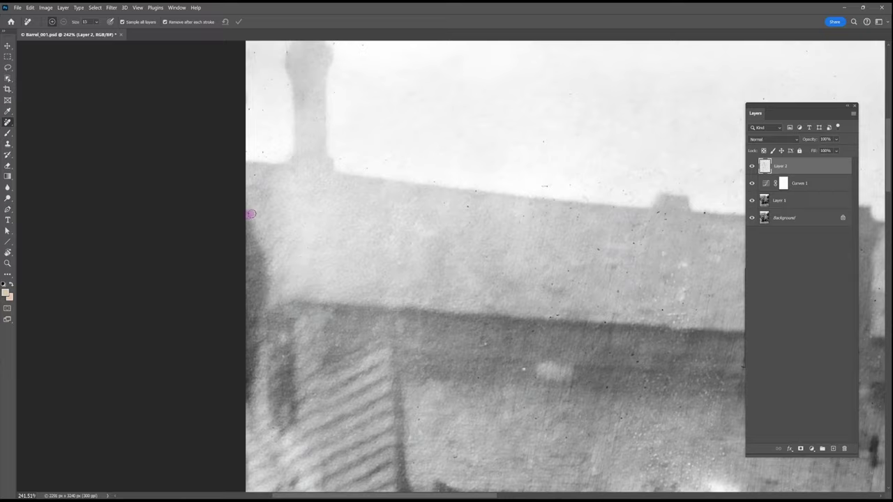
Step: Clean the dark spots from the pale roof and the sky between the left chimney and the small roof stub
scroll(250, 215, up, 3)
scroll(250, 214, left, 1)
scroll(306, 325, down, 1)
scroll(305, 324, right, 3)
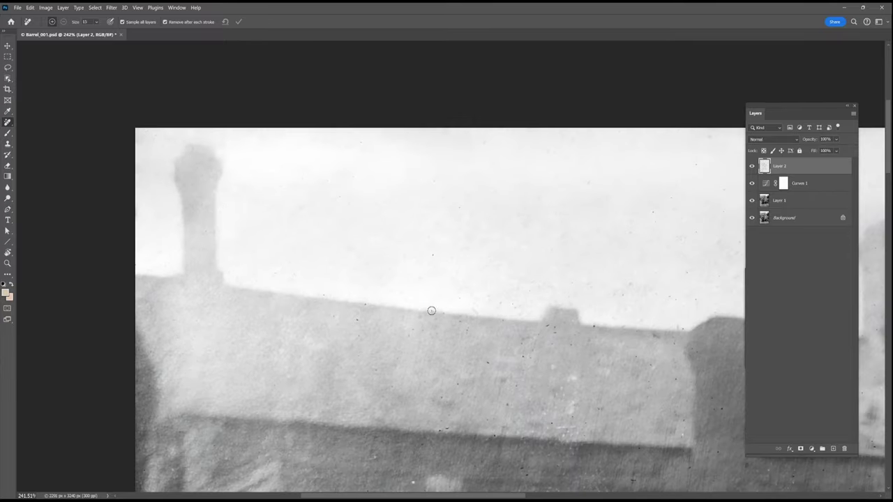
click(326, 298)
click(475, 399)
drag(565, 393, 563, 405)
Step: Remove the specks and streaks from the roof and sky around the large central chimney
scroll(667, 303, down, 1)
scroll(667, 302, right, 4)
drag(474, 288, 469, 315)
drag(371, 339, 370, 350)
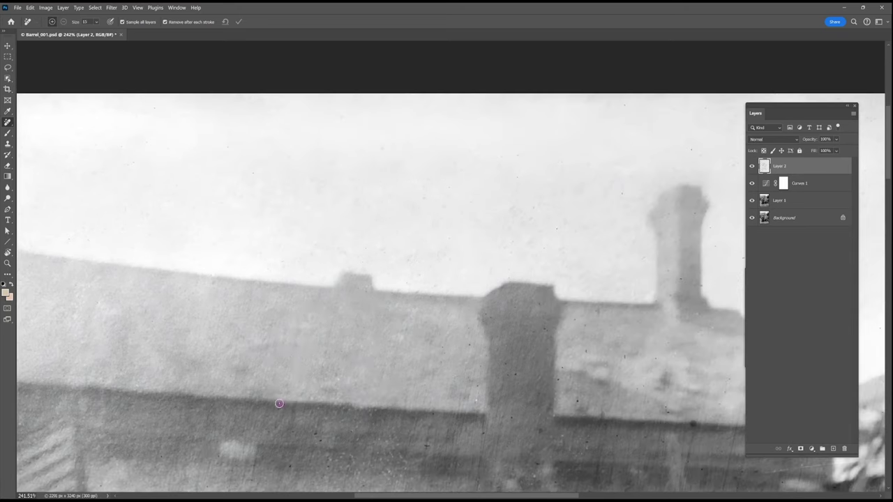
drag(441, 345, 442, 372)
drag(597, 309, 598, 321)
drag(513, 237, 511, 257)
drag(419, 295, 413, 291)
Step: Paint out the white specks and scratches on the house wall above the hat feathers and below the central chimney
scroll(355, 158, down, 2)
drag(492, 374, 466, 240)
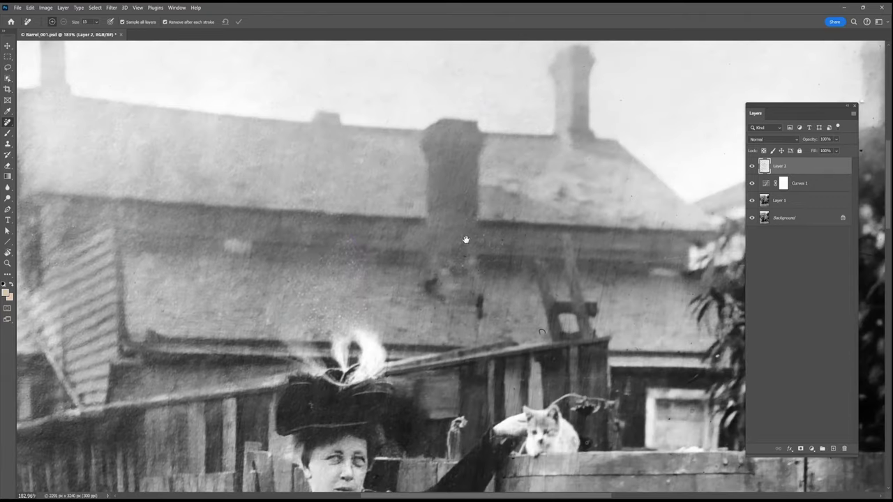
drag(362, 269, 355, 277)
drag(277, 297, 277, 331)
drag(320, 310, 333, 323)
drag(570, 319, 567, 253)
drag(504, 240, 494, 239)
drag(434, 313, 434, 317)
drag(415, 300, 413, 334)
drag(397, 271, 390, 323)
Step: Remove the blemishes from the roof, eaves and wall to the right of the central chimney
drag(424, 195, 423, 211)
drag(623, 158, 631, 200)
drag(633, 191, 630, 201)
drag(610, 299, 602, 317)
drag(636, 265, 675, 258)
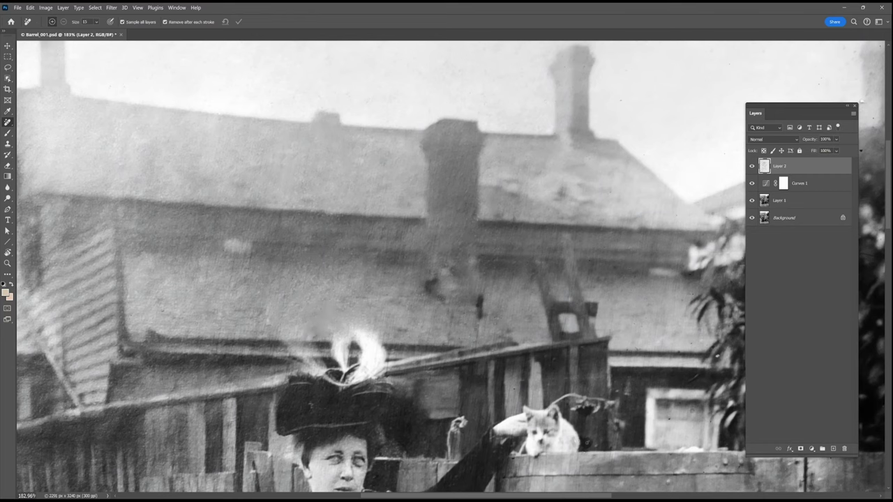
Step: Remove the leftover marks from the house wall between the hat, the central chimney and the dark window opening
drag(479, 324, 474, 356)
drag(453, 315, 452, 336)
drag(506, 274, 505, 280)
drag(673, 353, 528, 291)
click(524, 356)
click(607, 241)
drag(487, 150, 485, 174)
drag(406, 142, 405, 150)
click(341, 210)
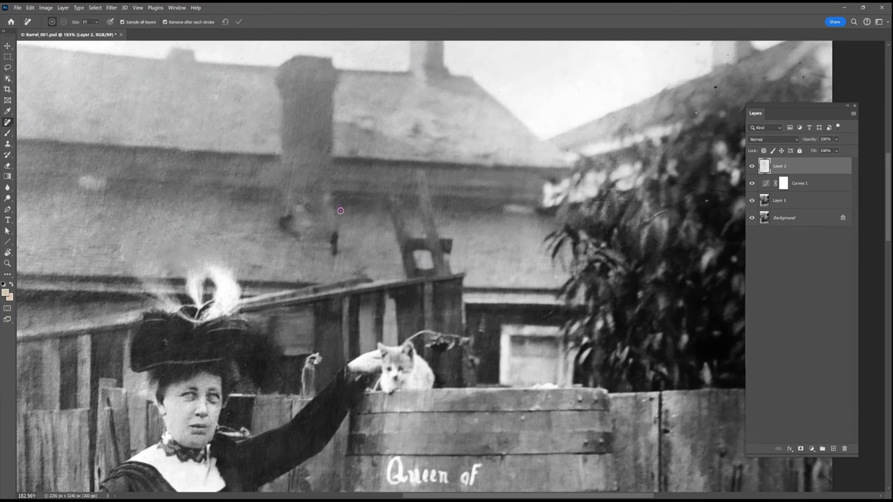
Step: Remove the dark and white spots and the scratches from the tree foliage and the roof slope behind it
scroll(340, 211, right, 4)
scroll(341, 211, up, 2)
drag(436, 278, 472, 267)
drag(321, 408, 314, 470)
click(494, 183)
click(561, 164)
click(576, 134)
click(541, 168)
Step: Clean the smudges and specks from the sky around the far-right chimney
scroll(621, 197, up, 2)
scroll(621, 197, right, 2)
drag(576, 185, 588, 201)
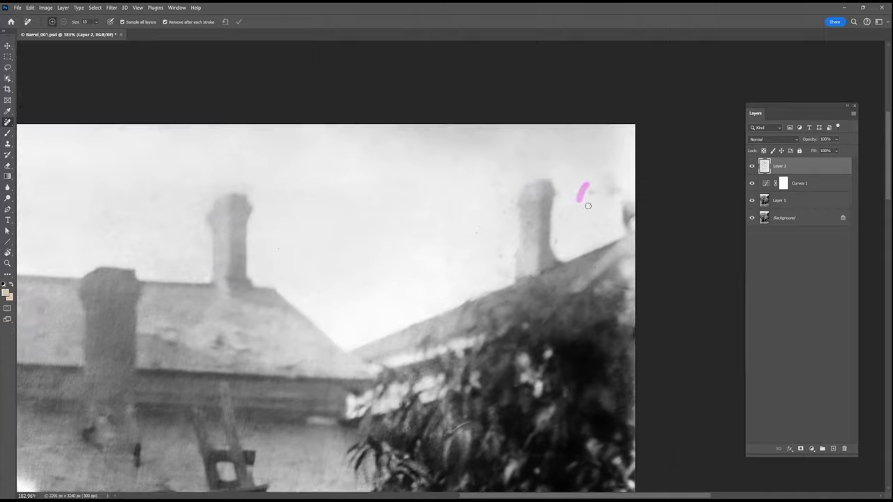
drag(323, 331, 318, 372)
drag(321, 419, 319, 478)
drag(612, 284, 626, 288)
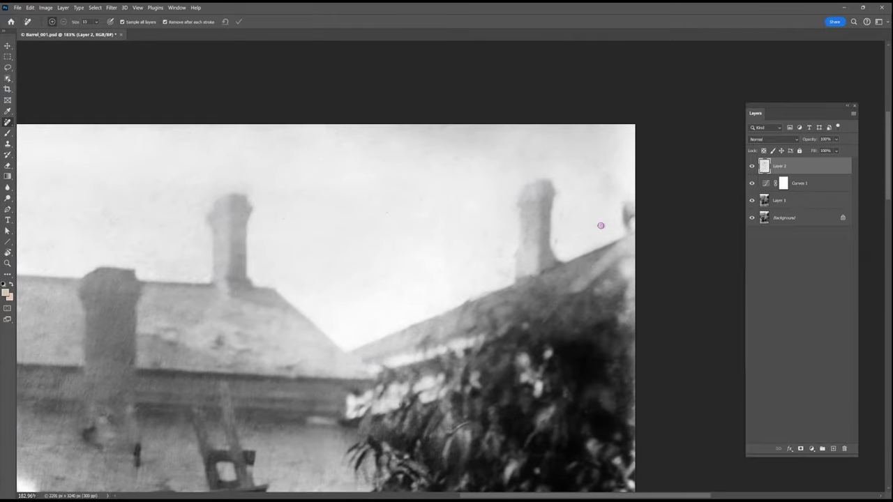
Step: Remove the specks and vertical scratches from the foliage and the fence to the right of the barrel
scroll(601, 226, down, 5)
drag(274, 381, 272, 411)
drag(425, 378, 446, 177)
drag(472, 212, 457, 336)
drag(489, 192, 489, 201)
scroll(621, 254, down, 5)
drag(373, 213, 376, 247)
scroll(546, 375, down, 3)
scroll(558, 391, down, 5)
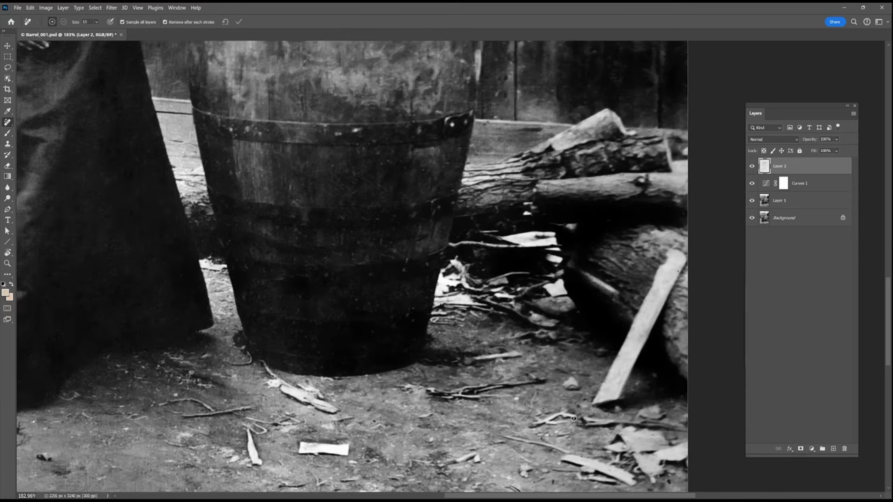
Step: Remove the specks from the ground and wood scraps below the logs and from the barrel's base
scroll(579, 401, down, 3)
drag(514, 373, 520, 377)
drag(605, 453, 609, 468)
click(620, 476)
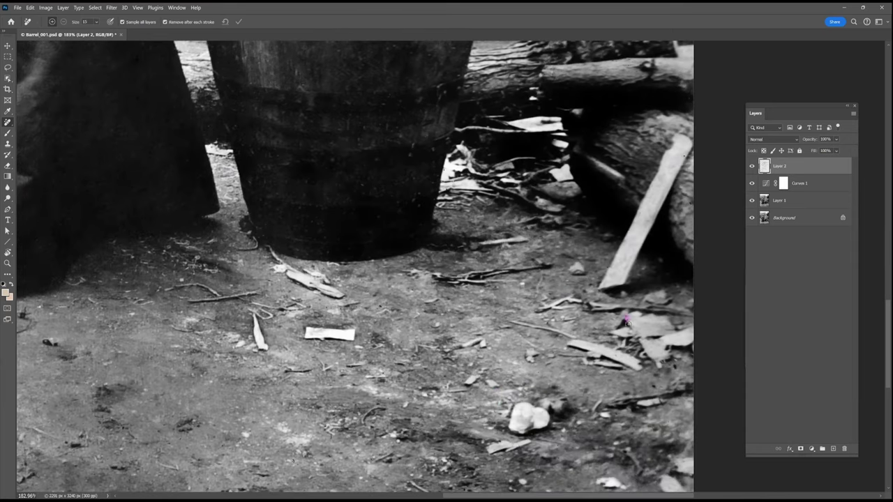
drag(628, 321, 720, 176)
click(550, 433)
drag(446, 164, 518, 268)
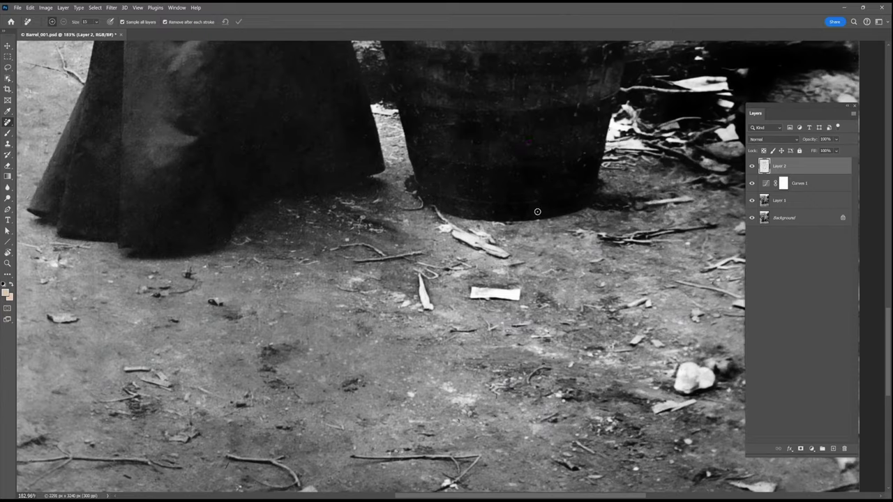
Step: Remove the specks from the barrel base and the ground along the photo's lower edge, including the black spot on the twigs
drag(418, 307, 676, 199)
drag(513, 286, 511, 303)
drag(572, 201, 568, 219)
drag(599, 399, 622, 423)
drag(486, 423, 469, 429)
click(205, 391)
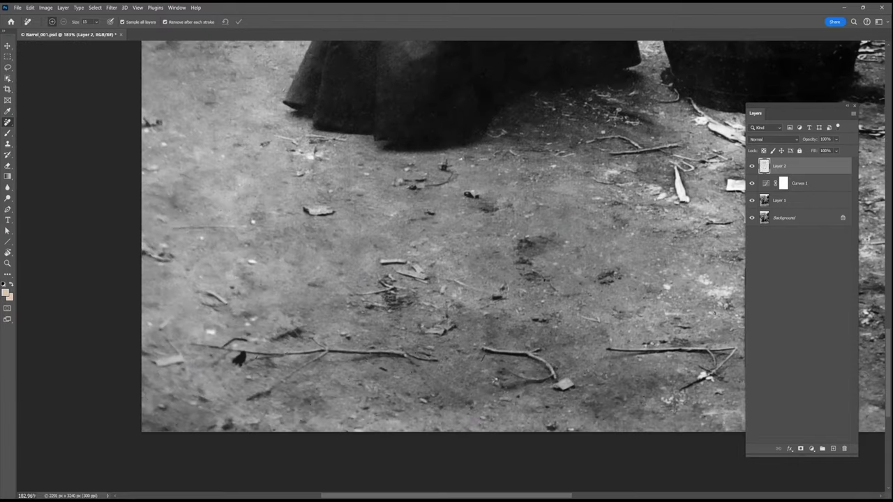
scroll(204, 392, down, 10)
drag(325, 279, 381, 206)
scroll(374, 174, up, 10)
Step: Compare the photo with and without the Layer 2 retouching, and touch up the house wall above the hat
click(751, 167)
click(751, 167)
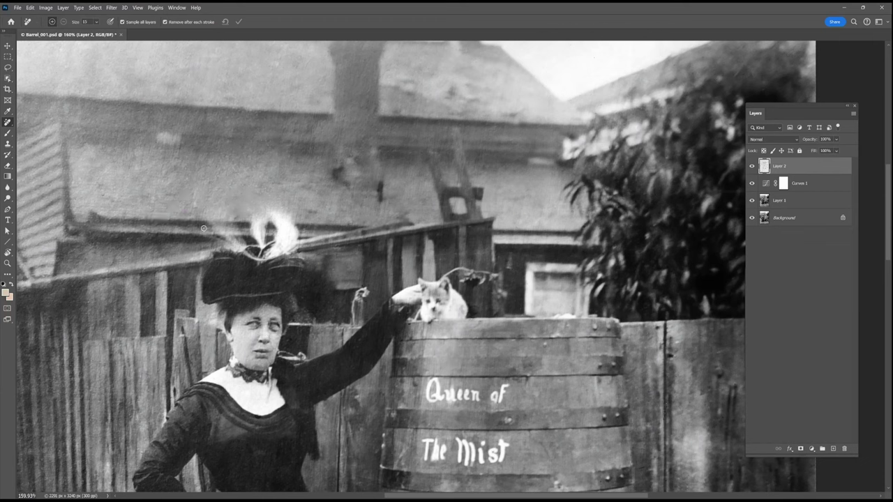
drag(239, 146, 236, 184)
click(752, 166)
click(752, 166)
mouse_move(331, 197)
mouse_down()
mouse_move(472, 316)
mouse_move(430, 180)
mouse_up()
drag(169, 158, 171, 169)
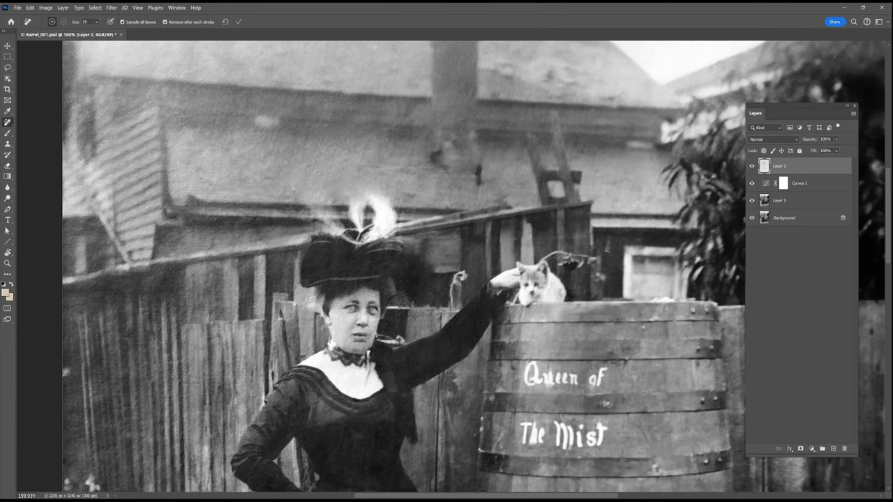
scroll(567, 403, down, 3)
scroll(567, 402, right, 2)
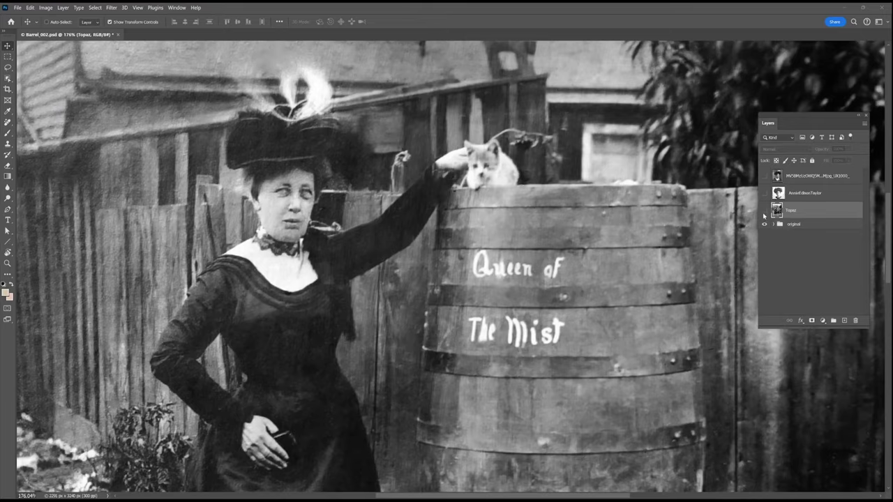
Step: In Barrel_002.psd, show the Topaz layer and the two reference portrait layers, framing the woman beside the larger portrait
click(765, 212)
click(764, 194)
click(765, 176)
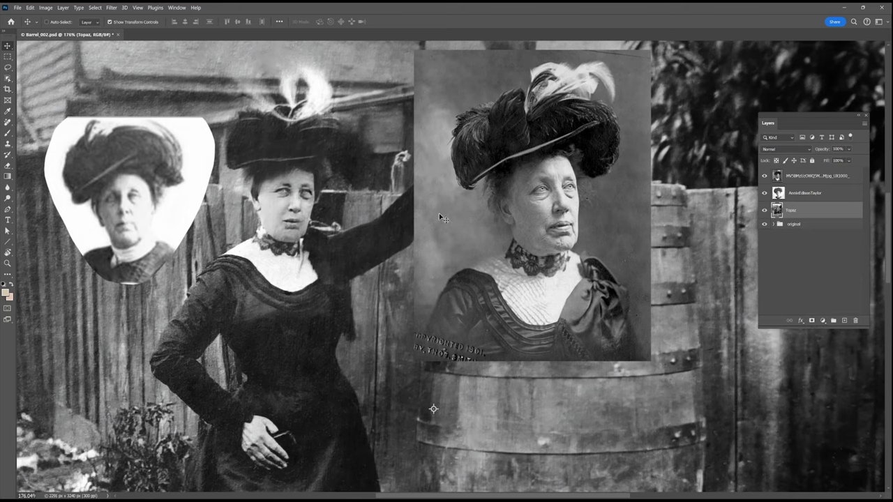
scroll(424, 179, up, 3)
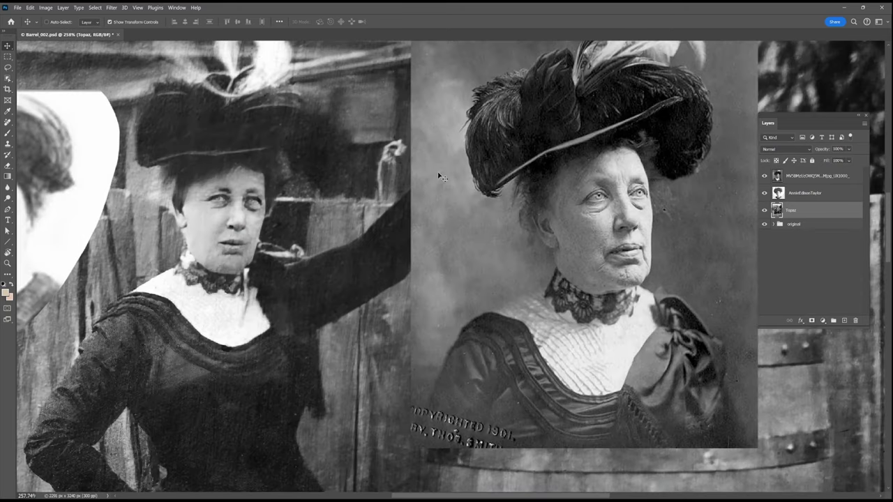
mouse_move(232, 267)
mouse_down()
mouse_move(342, 311)
mouse_move(279, 327)
mouse_up()
Step: On the larger reference portrait's layer, draw a Lasso selection around the dark feathered hat, following its brim
click(800, 179)
key(l)
mouse_move(604, 148)
mouse_down()
mouse_move(537, 125)
mouse_move(502, 259)
mouse_move(597, 210)
mouse_move(688, 220)
mouse_move(713, 123)
mouse_up()
drag(604, 104, 604, 103)
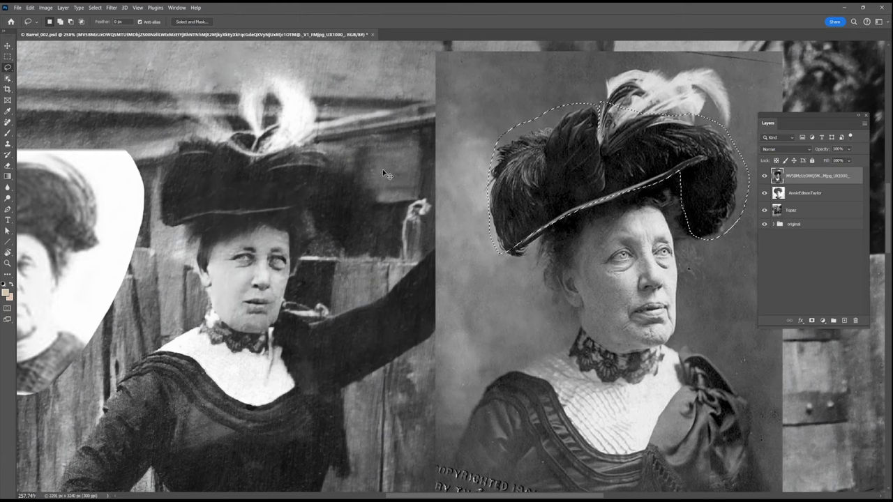
Step: Copy the selected hat to a new layer, then scale, rotate and position the copy over the standing woman's hat
key(ctrl+j)
key(ctrl+t)
drag(750, 269, 711, 286)
drag(721, 236, 395, 246)
drag(400, 298, 375, 273)
drag(405, 237, 401, 244)
drag(333, 199, 331, 218)
drag(404, 167, 368, 159)
drag(329, 284, 333, 291)
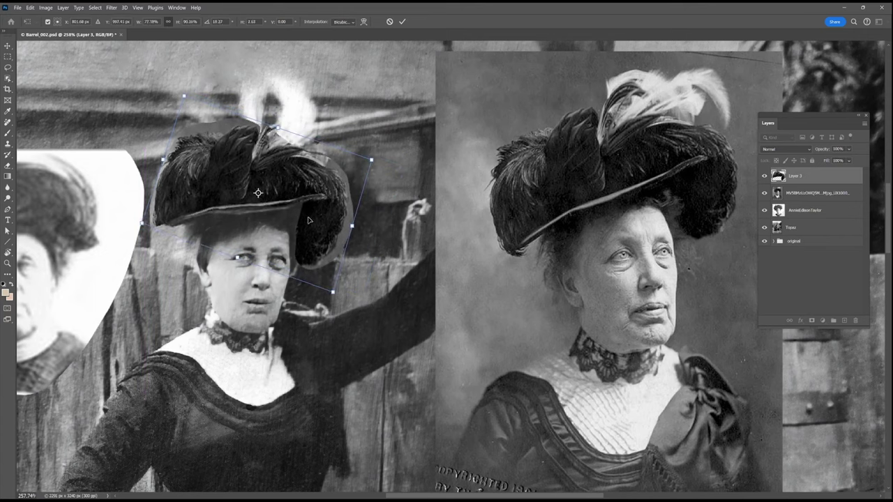
Step: Warp the hat copy to fit the shape of the woman's original hat
click(363, 21)
drag(293, 197, 238, 139)
key(Return)
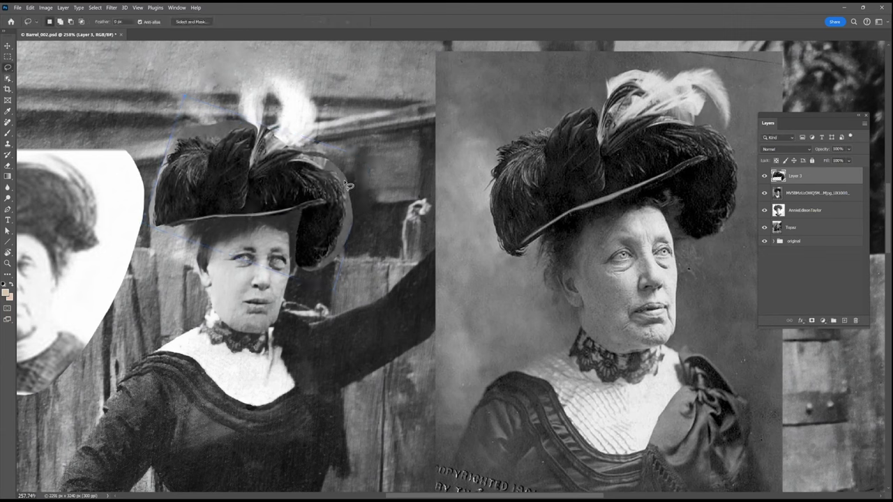
Step: Add a Levels adjustment layer directly above the Topaz layer
click(817, 227)
click(823, 320)
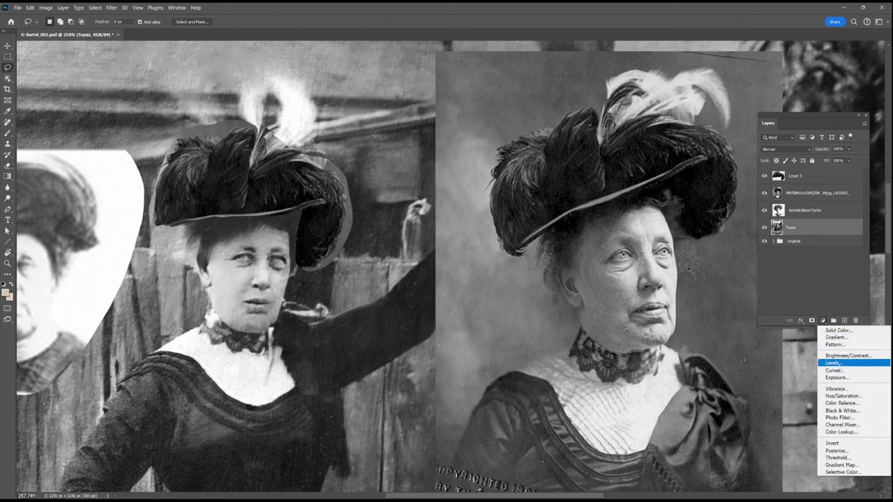
click(846, 362)
mouse_move(646, 162)
mouse_down()
mouse_move(667, 163)
mouse_move(646, 165)
mouse_up()
click(741, 66)
key(ctrl+0)
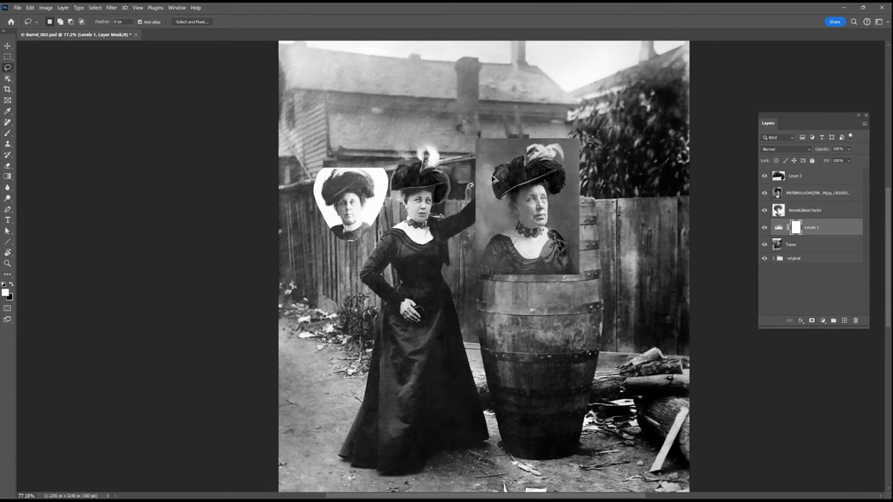
Step: Hide the hat copy and both reference portraits, and set the Levels 1 midtones to 0.75
drag(764, 211, 764, 176)
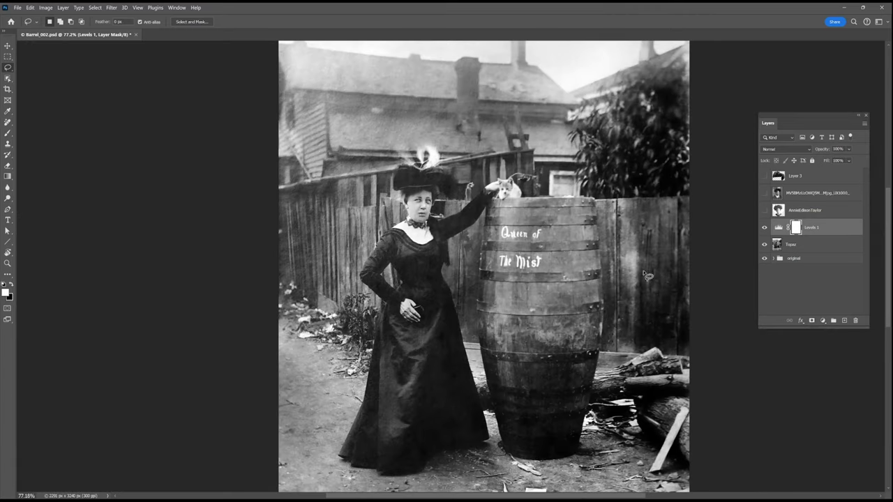
drag(607, 275, 520, 258)
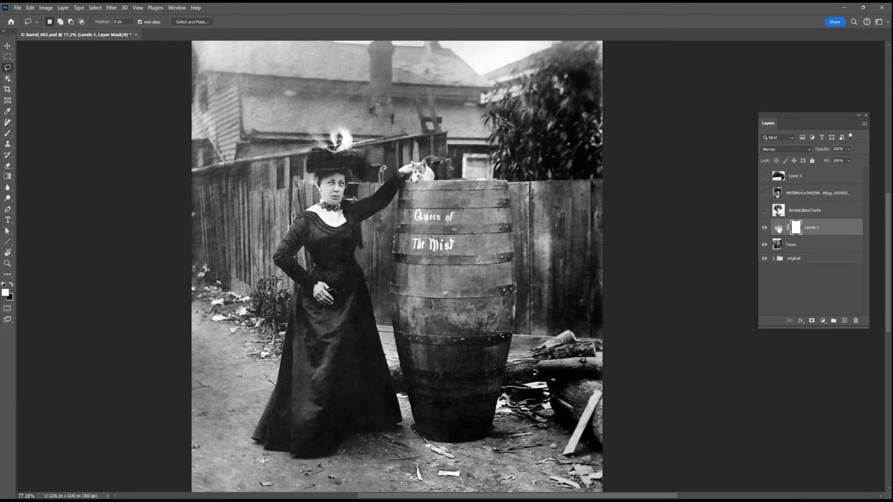
double_click(779, 228)
drag(691, 163, 698, 164)
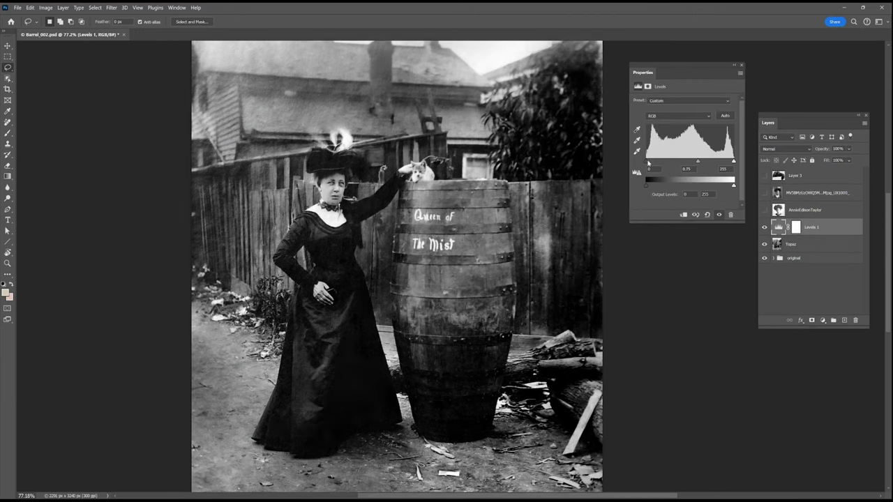
Step: Mask Levels 1 with a steep linear gradient fading the darkening down the photo, and lower its opacity to about 75%
click(796, 227)
click(7, 176)
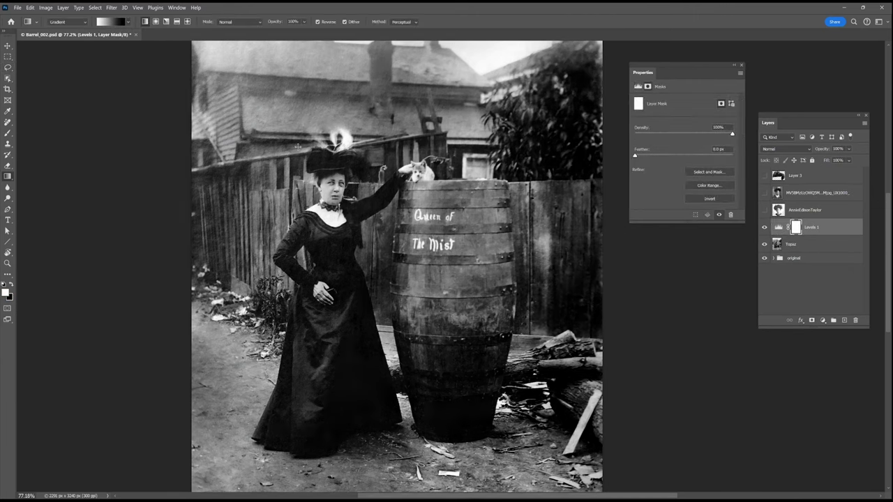
drag(352, 43, 437, 465)
scroll(401, 214, down, 3)
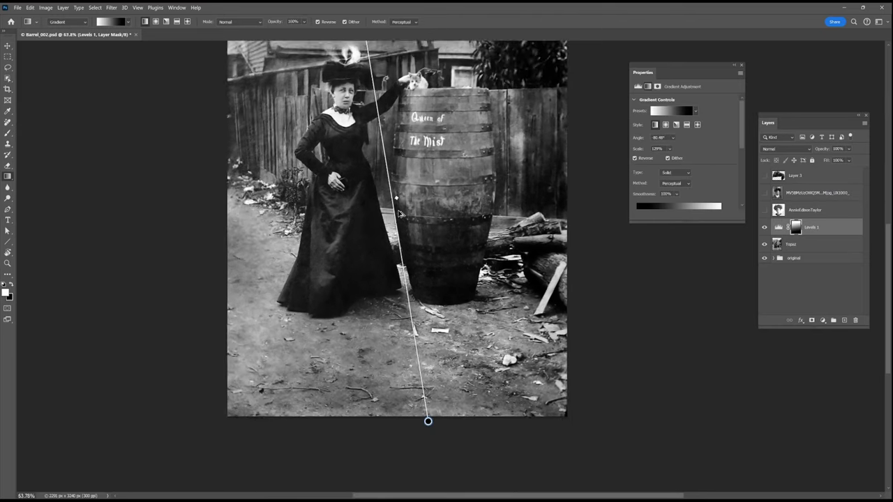
drag(421, 108, 428, 224)
drag(367, 115, 346, 165)
click(850, 148)
drag(862, 160, 854, 160)
Step: Compare the photo with and without the Levels 1 adjustment
click(765, 227)
click(765, 228)
click(765, 227)
click(765, 228)
click(764, 227)
click(765, 227)
Step: Show the hat copy on Layer 3 and set its blend mode to Screen
scroll(363, 206, up, 5)
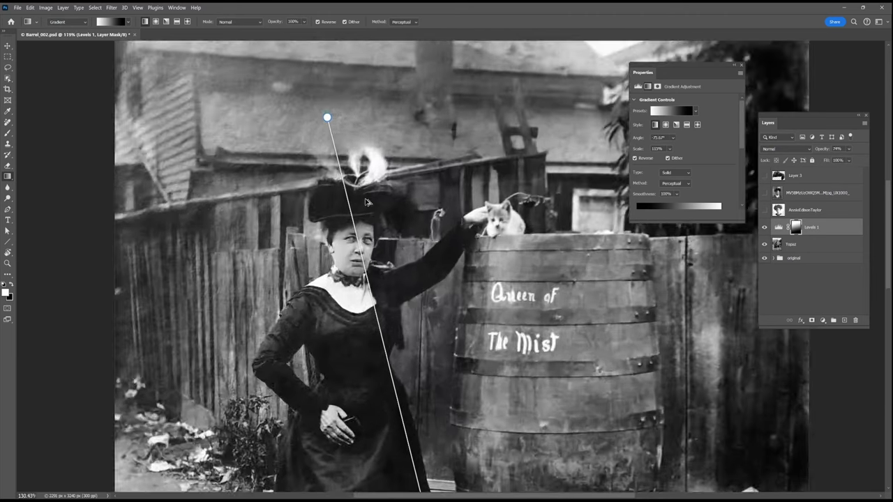
click(764, 175)
click(803, 175)
click(786, 149)
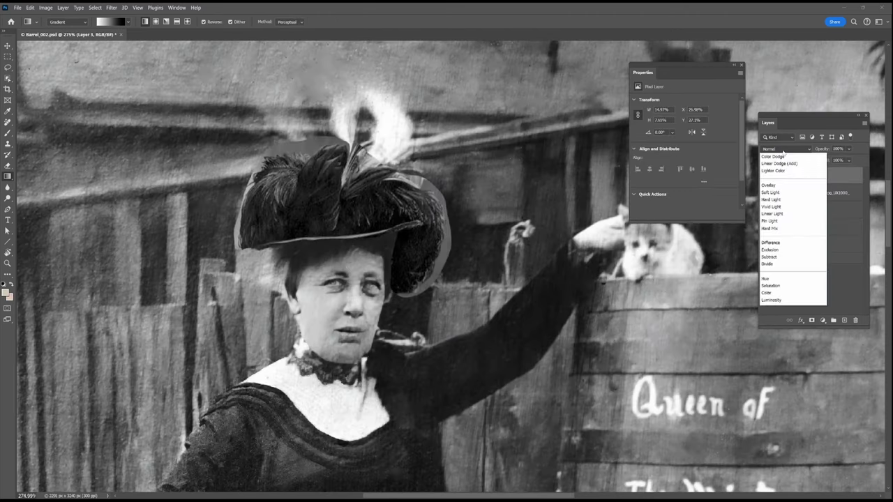
click(787, 225)
Step: Clip a Levels adjustment layer to the hat copy, raising its black point and setting the midtones to 0.68
key(ctrl+l)
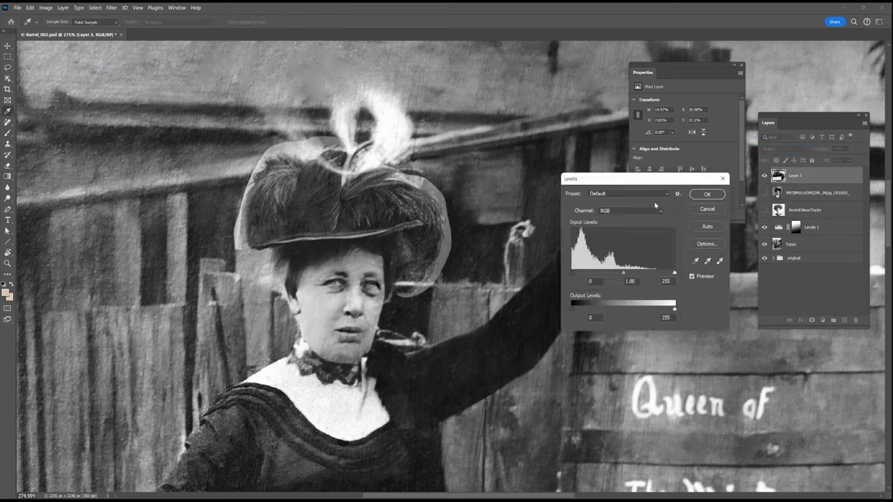
key(Escape)
click(823, 320)
click(841, 362)
key(ctrl+alt+g)
drag(647, 162, 752, 164)
Step: Mask the hat copy, brush away its surplus background around the hat outline, and compare the result with the layer hidden
click(809, 194)
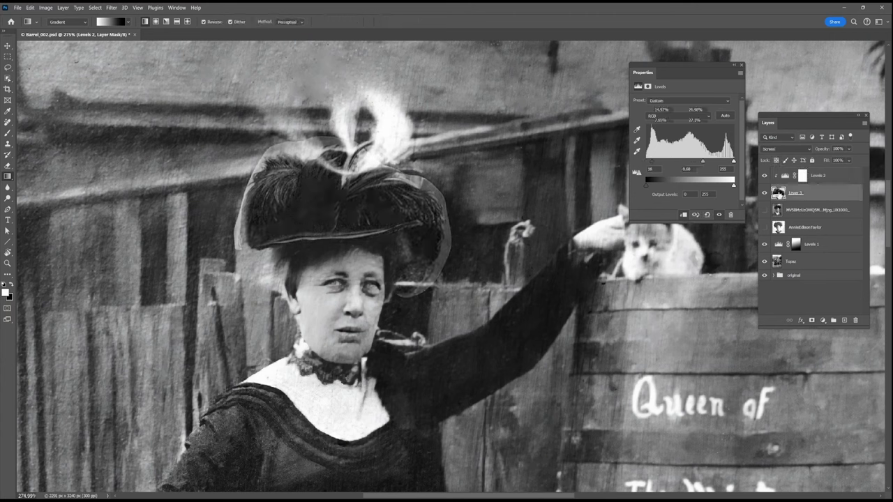
click(11, 136)
key(x)
key(0)
mouse_move(216, 237)
mouse_down()
mouse_move(391, 272)
mouse_move(478, 233)
mouse_move(412, 150)
mouse_move(357, 151)
mouse_up()
click(764, 194)
click(765, 194)
click(765, 193)
click(764, 193)
Step: Set the midtones of the hat copy's Levels 2 adjustment to 1.00 and inspect the blended hat
click(782, 178)
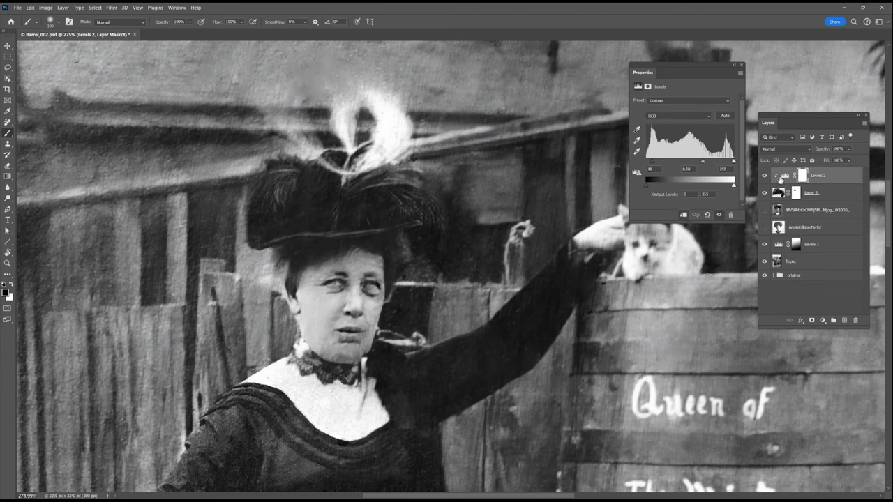
drag(701, 162, 652, 162)
scroll(479, 242, down, 4)
scroll(512, 231, up, 4)
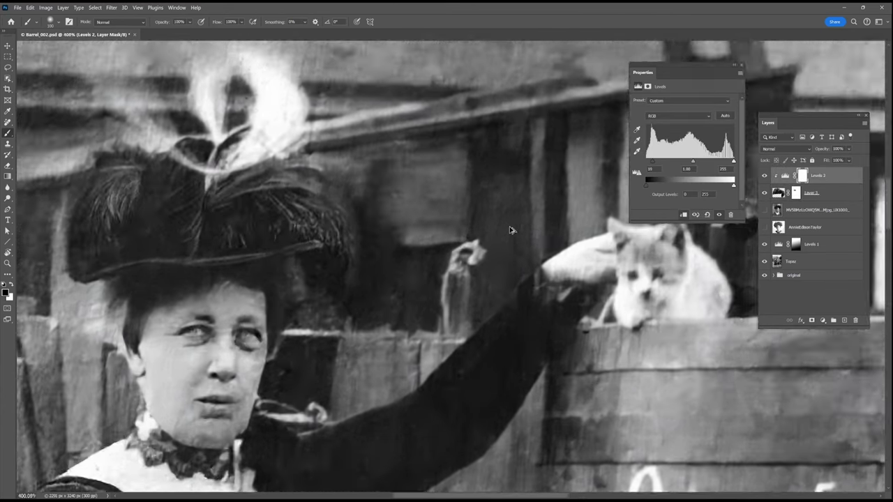
scroll(511, 230, down, 1)
scroll(262, 311, up, 4)
scroll(263, 309, down, 1)
scroll(279, 383, down, 3)
scroll(328, 377, up, 2)
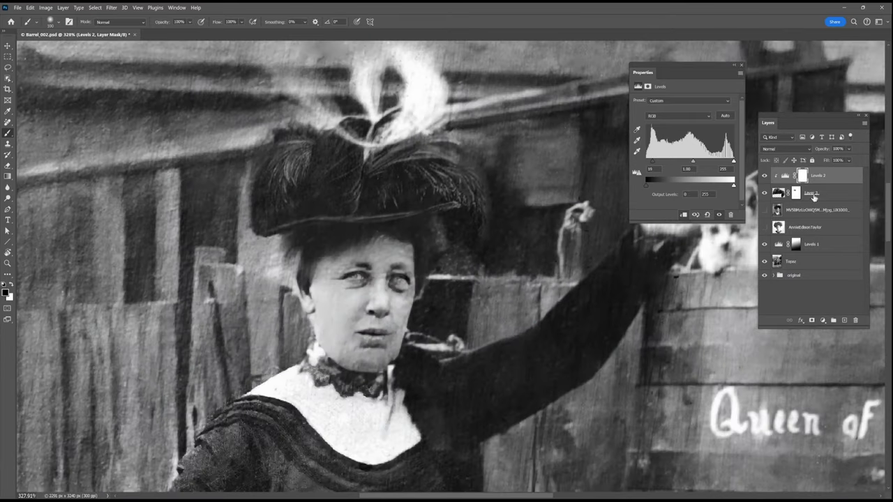
Step: Add an empty layer above Topaz for the Remove tool, and hide both Levels adjustments and the hat copy
click(828, 212)
click(825, 251)
ctrl+click(844, 320)
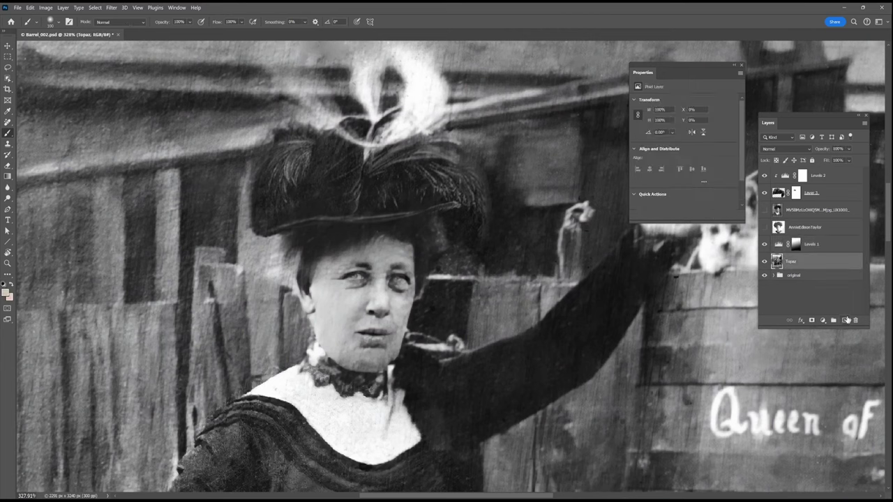
click(8, 122)
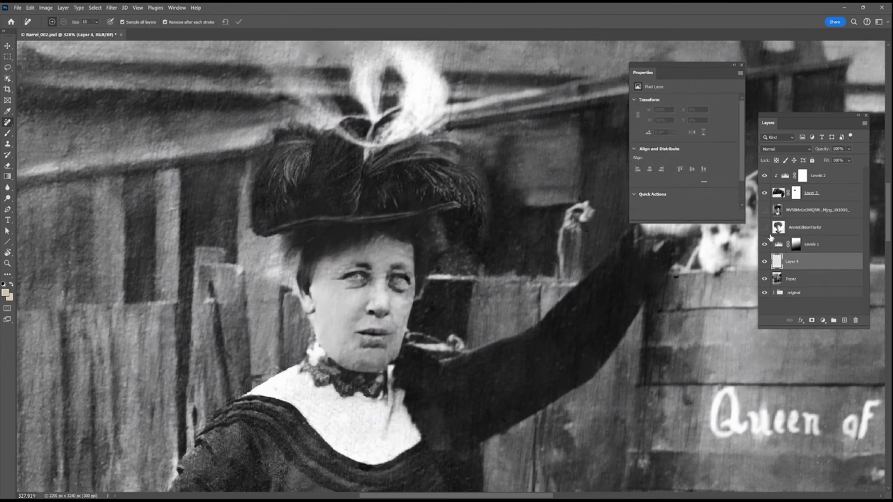
click(764, 244)
drag(764, 176, 765, 194)
Step: Remove the specks at the woman's hairline and along the edge of her shoulder and neckline
click(330, 270)
click(347, 266)
click(274, 368)
click(241, 392)
click(228, 399)
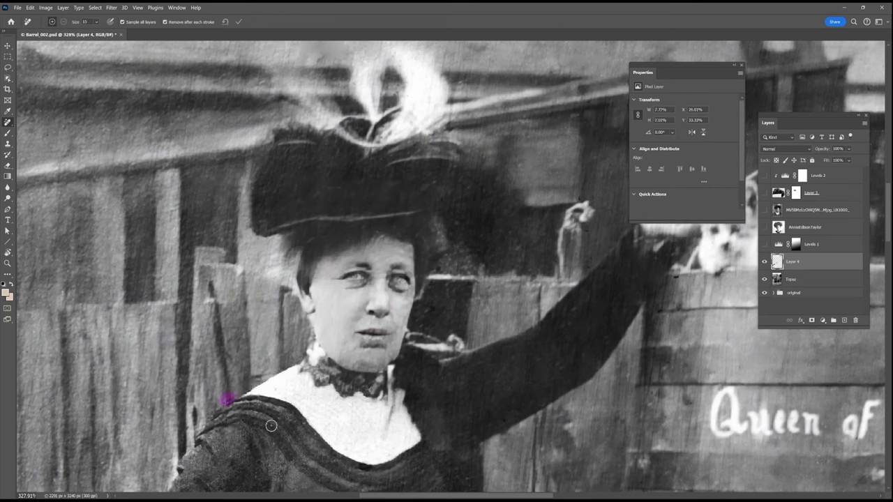
Step: Compare the photo with and without the Topaz layer, and add a layer mask to it
click(765, 280)
click(765, 281)
click(765, 280)
click(765, 281)
click(765, 281)
click(834, 279)
click(812, 320)
Step: Paint black on the Topaz layer's mask over the woman's dress, enlarging the brush for the bodice and skirt
drag(269, 418, 259, 422)
key(b)
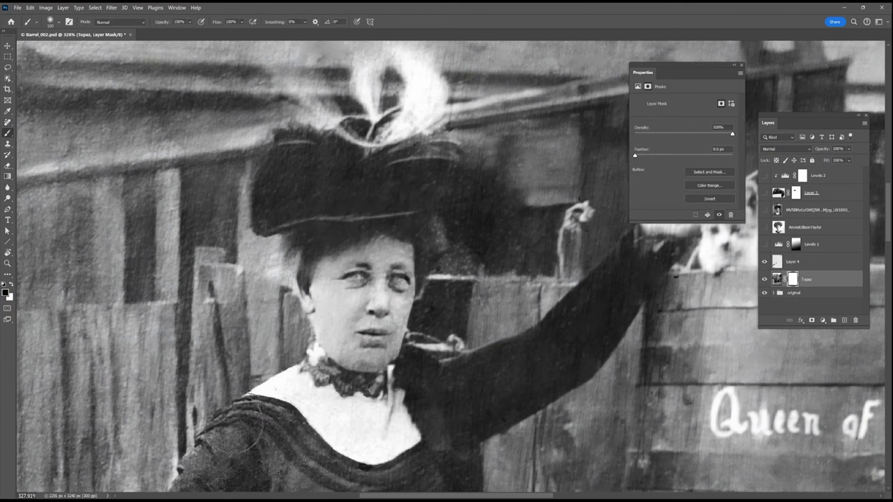
scroll(255, 429, down, 4)
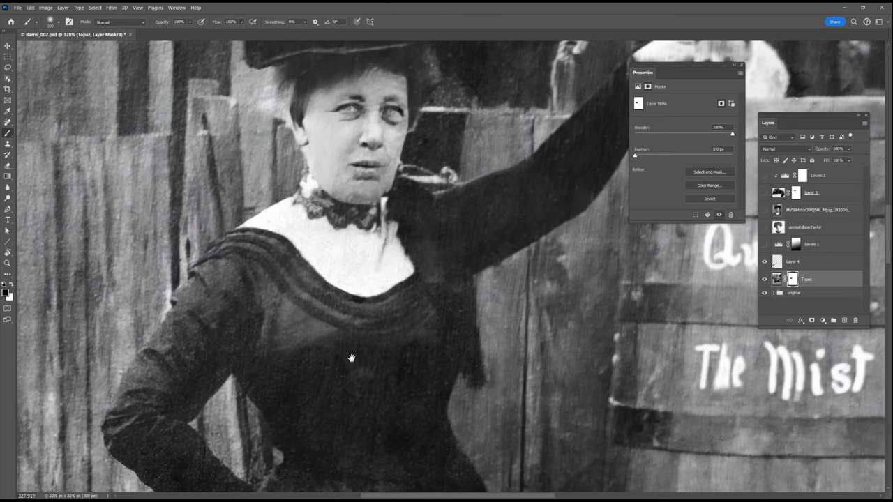
drag(353, 359, 371, 291)
scroll(371, 290, down, 6)
key(bracketright)
key(bracketright)
key(bracketright)
key(bracketright)
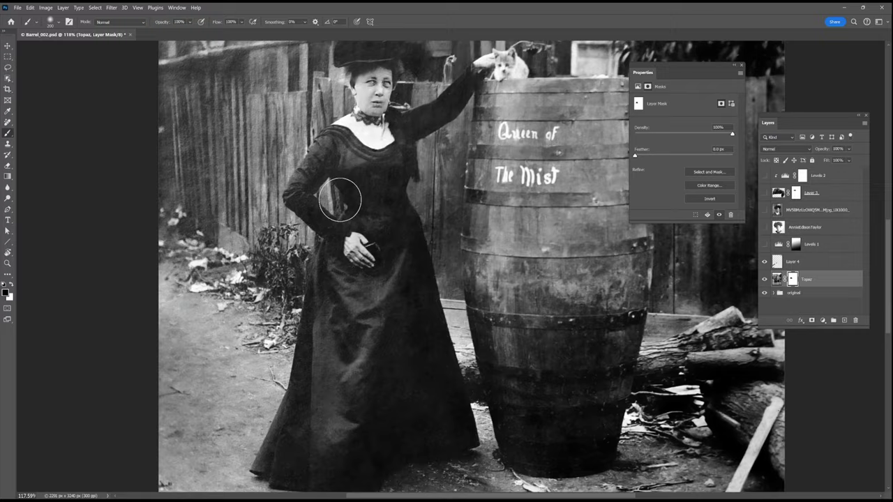
Step: Show Levels 1 with lower opacity, and place the visible hat copy with its Levels 2 adjustment beneath the reference portraits
scroll(409, 116, up, 5)
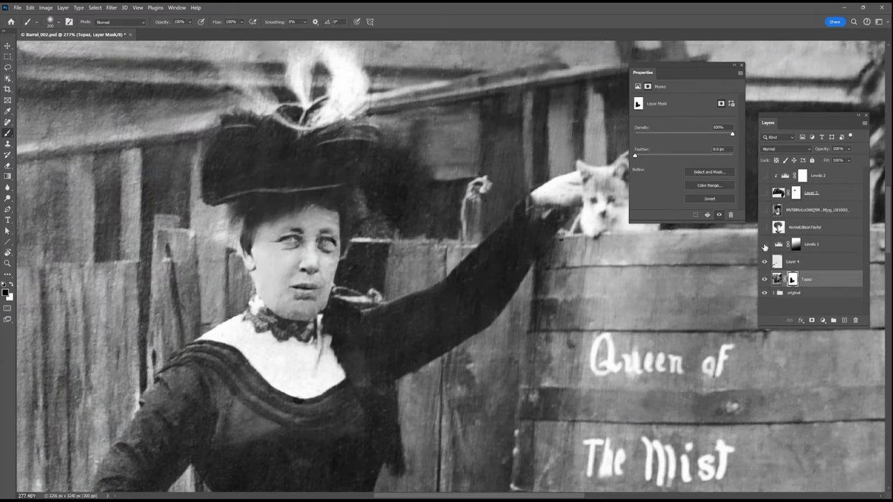
click(764, 245)
click(779, 244)
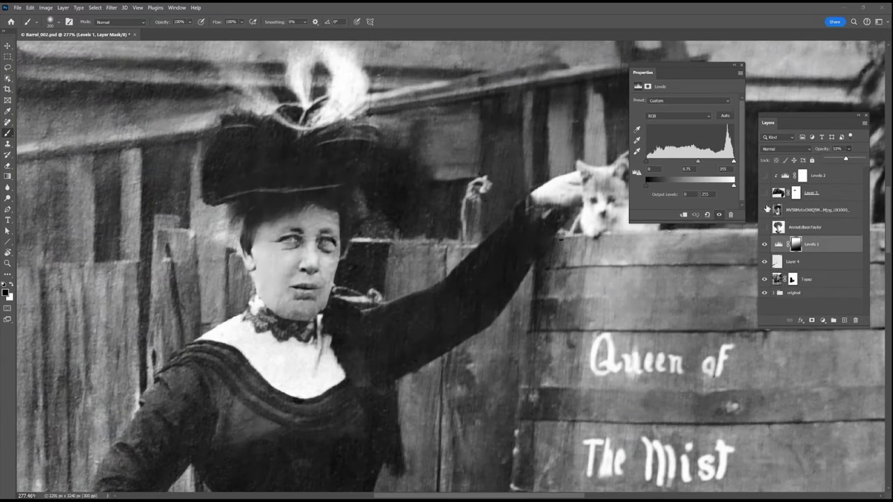
click(815, 195)
shift+click(829, 177)
drag(828, 179, 764, 210)
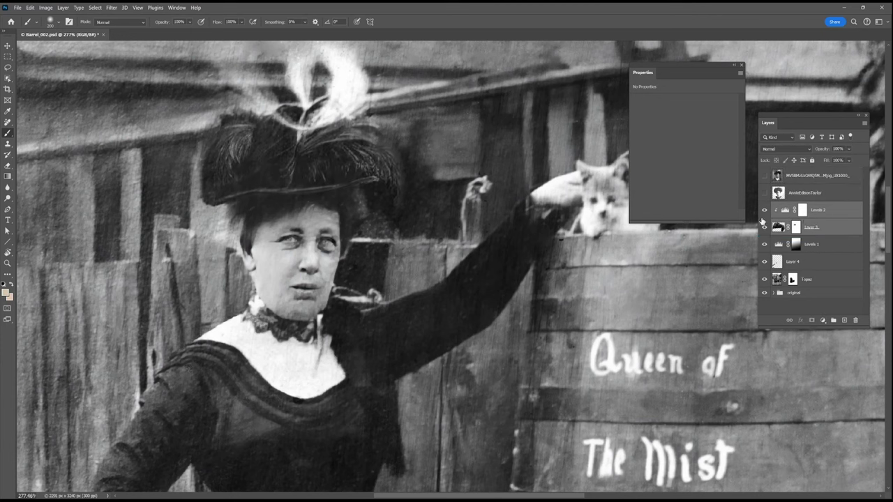
click(795, 227)
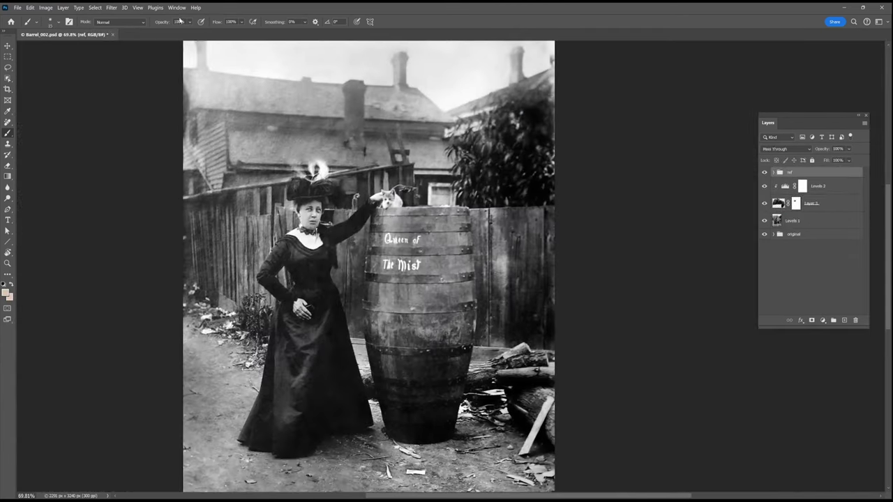
Step: Run the Frequency Separation 8Bit action on the Levels 1 layer with a Gaussian Blur radius of 2.5 pixels
click(176, 7)
click(181, 61)
click(801, 221)
click(262, 204)
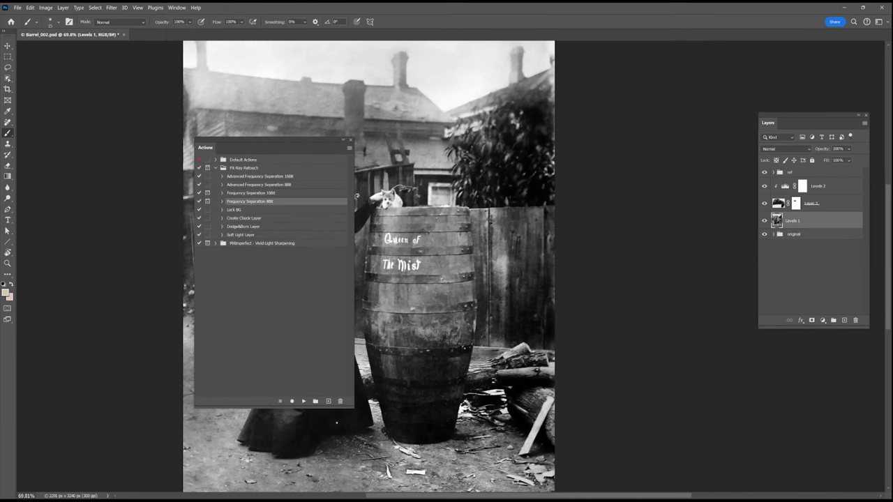
click(303, 401)
drag(220, 321, 196, 322)
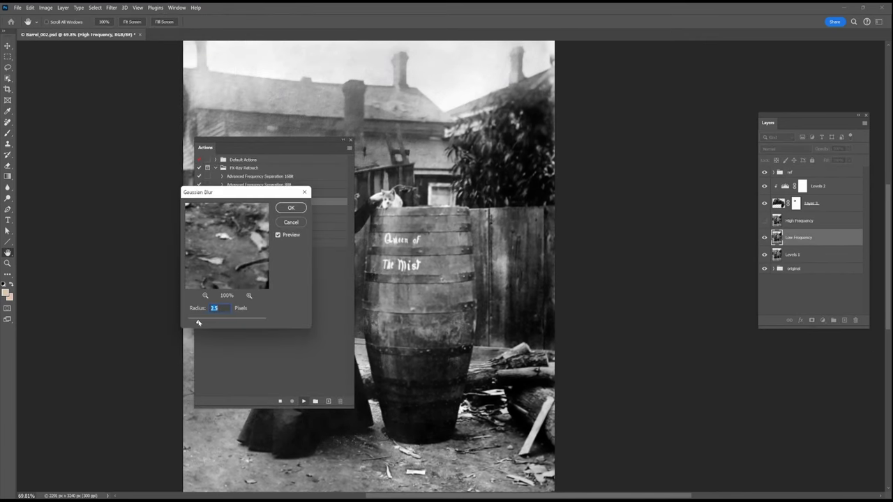
click(290, 209)
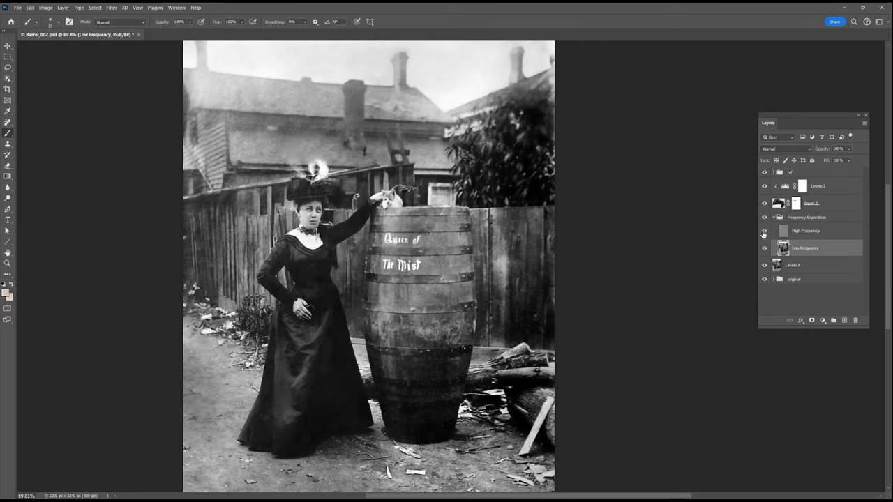
Step: Hide the High Frequency layer, and prepare a larger brush at 20% opacity on Low Frequency over the house roof
click(764, 232)
scroll(285, 114, up, 5)
drag(224, 207, 317, 294)
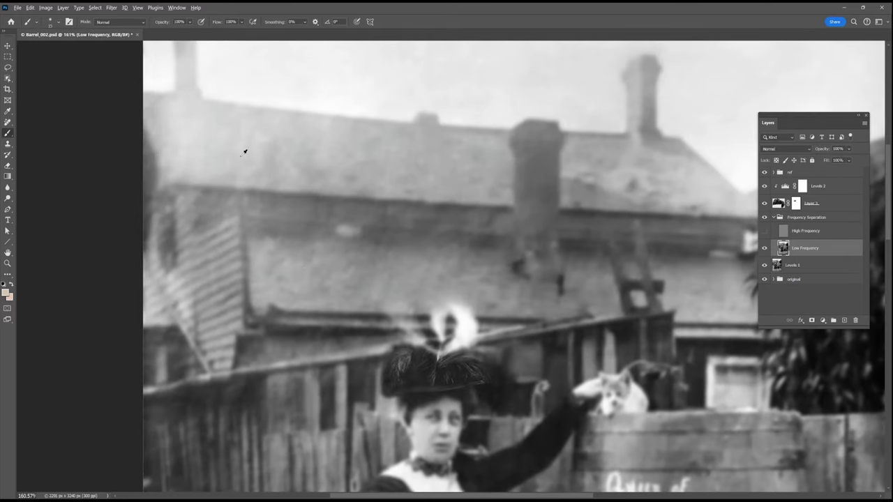
key(bracketright)
key(bracketright)
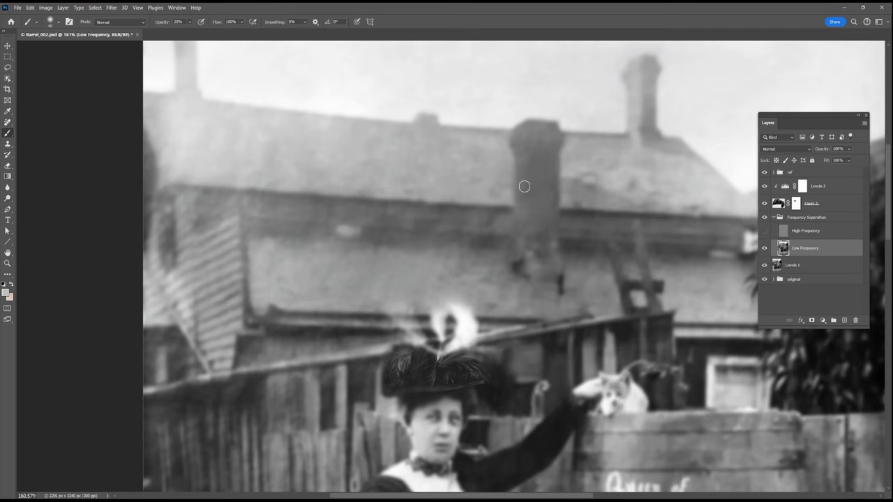
Step: Even out the tones of the fence planks beside the woman on Low Frequency, using sampled greys at 20% opacity
mouse_move(524, 355)
mouse_down()
mouse_move(556, 267)
mouse_move(617, 199)
mouse_up()
alt+click(384, 335)
drag(375, 350, 364, 428)
alt+click(326, 300)
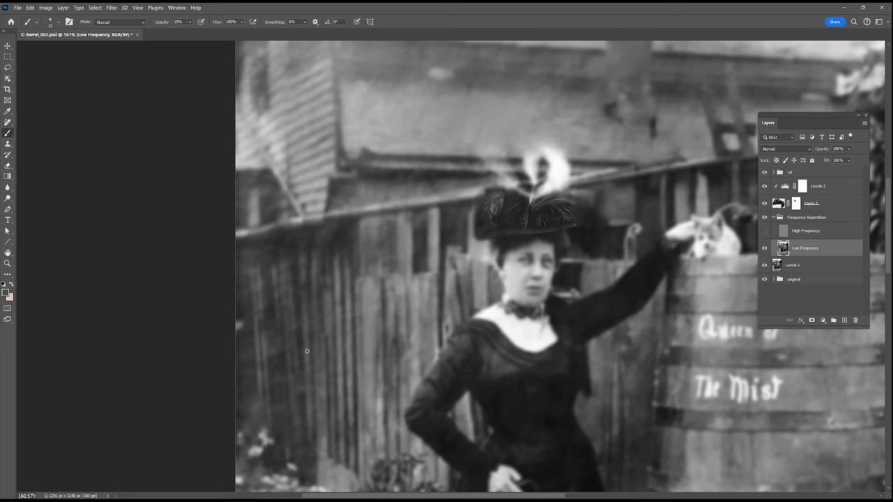
click(764, 230)
click(764, 231)
drag(410, 313, 411, 346)
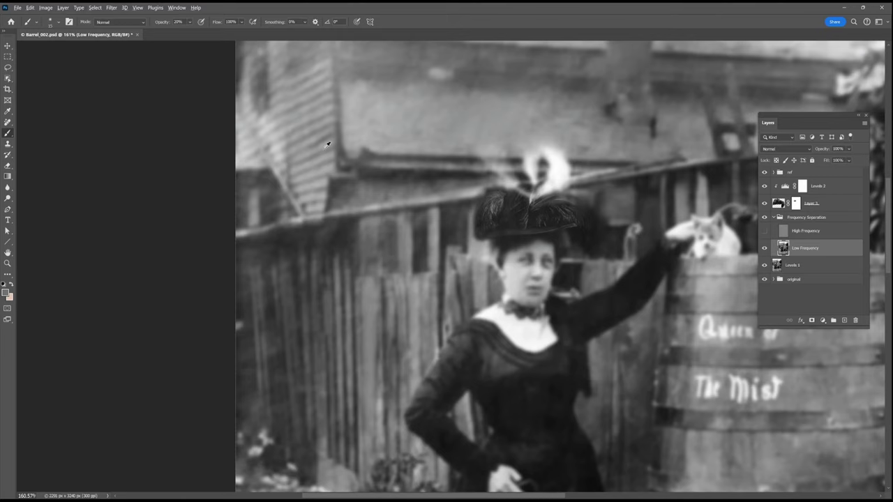
Step: Smooth the sky around the chimneys on the Low Frequency layer with a much larger brush and a sampled light grey
scroll(410, 245, down, 4)
mouse_move(448, 321)
mouse_down()
mouse_move(385, 303)
mouse_move(261, 461)
mouse_up()
alt+click(541, 152)
key(])
key(])
key(])
key(])
key(])
key(])
key(])
key(])
key(])
key(])
key(])
key(])
key(])
key(])
key(])
key(])
key(])
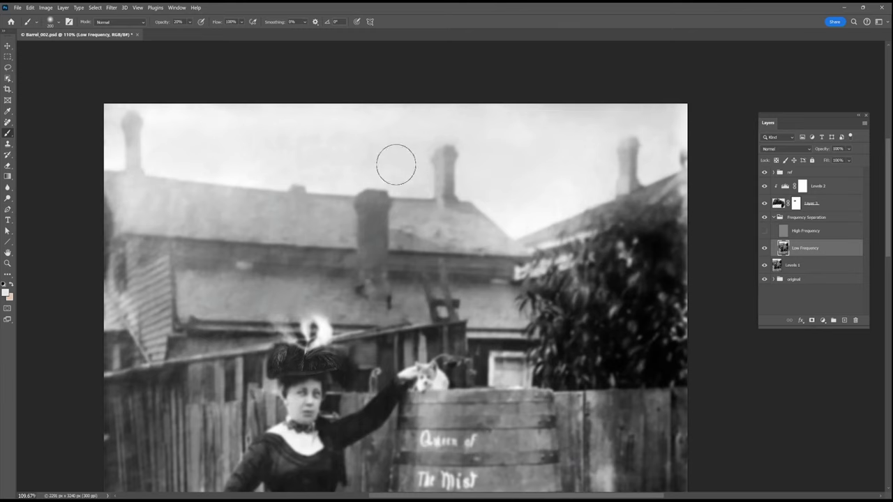
scroll(513, 238, down, 6)
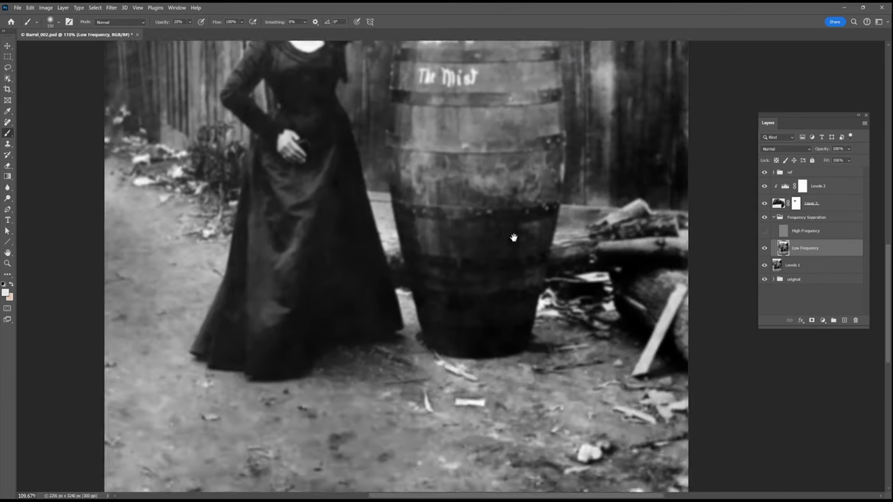
Step: Show the High Frequency layer again and set its blend mode to Normal so its texture is displayed directly
scroll(514, 238, up, 3)
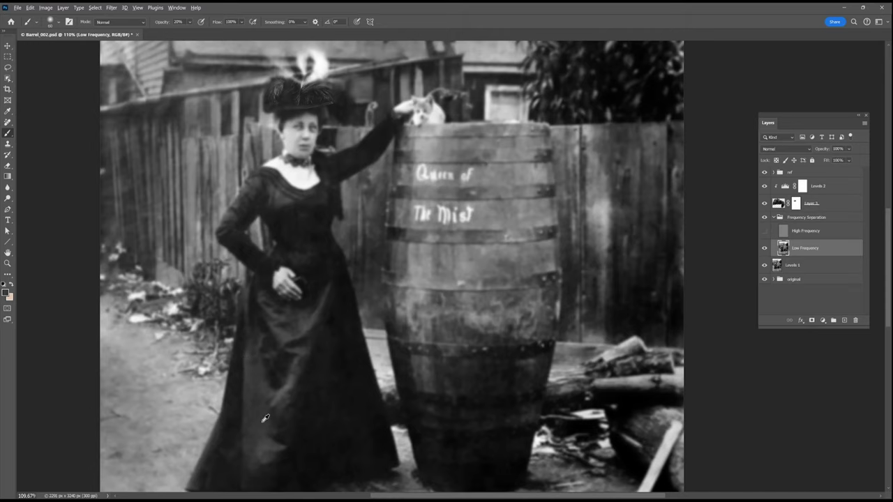
scroll(314, 352, down, 1)
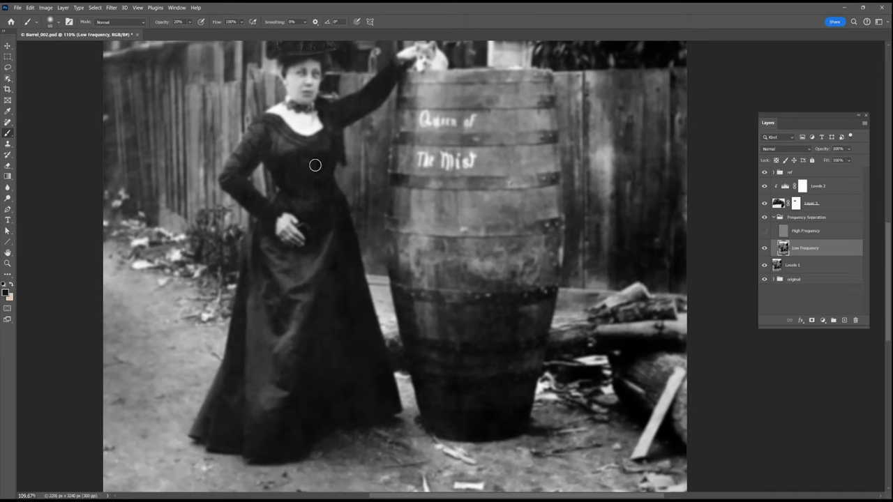
click(765, 231)
click(784, 234)
click(774, 149)
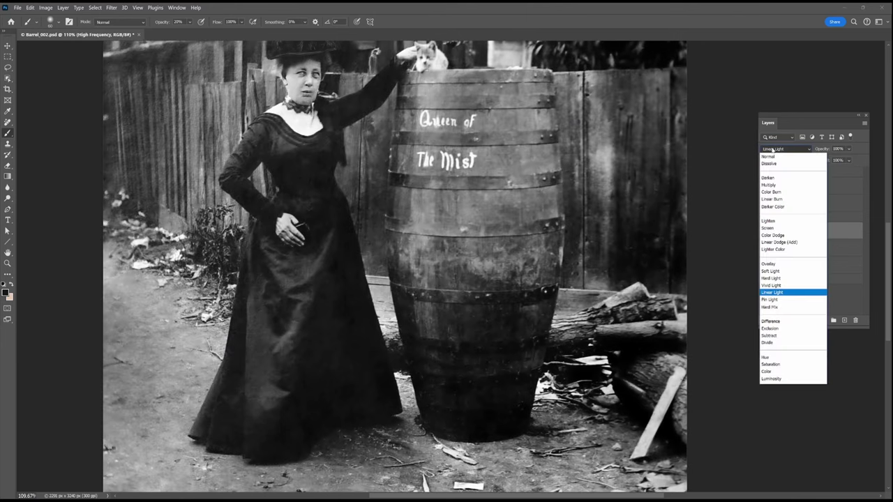
click(772, 156)
Step: Add a Levels adjustment above High Frequency, raising the black input and lowering the white input to 145 for strong texture contrast
click(824, 321)
click(834, 363)
drag(646, 161, 691, 162)
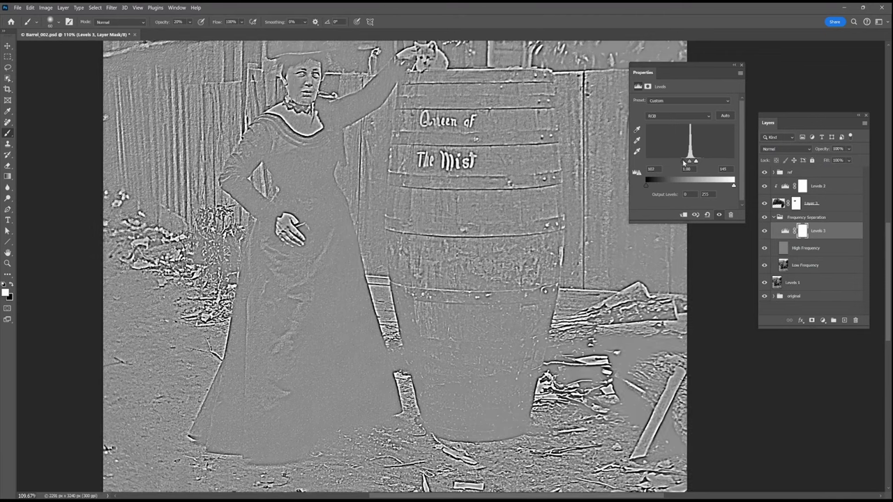
click(741, 65)
Step: Select the High Frequency layer and set the foreground colour to a neutral grey with 50% brightness
click(782, 248)
scroll(299, 146, up, 4)
drag(298, 146, 531, 334)
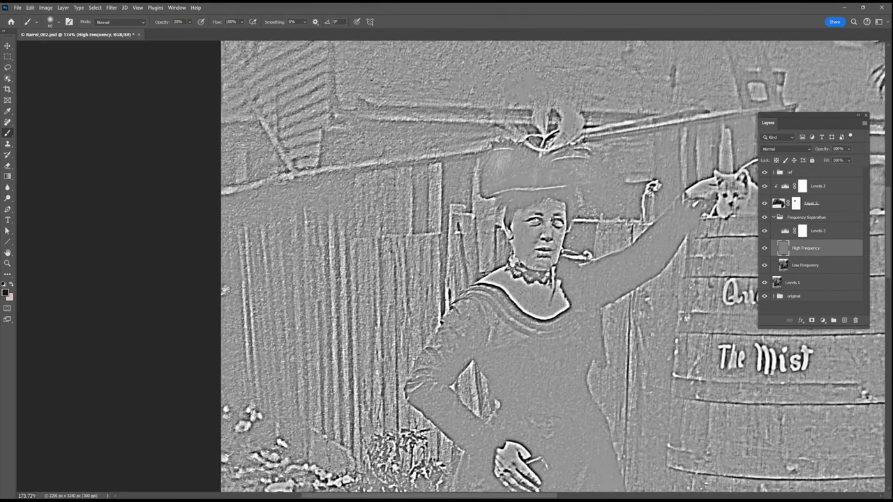
scroll(334, 199, up, 8)
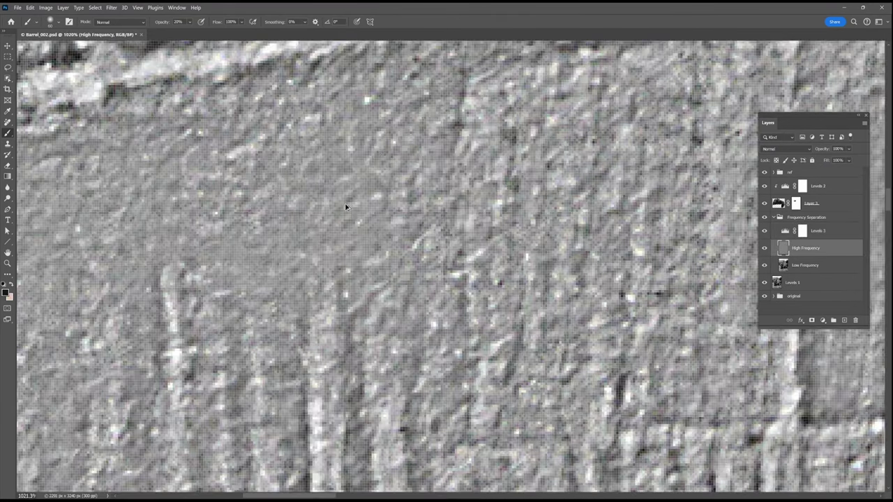
scroll(321, 199, down, 5)
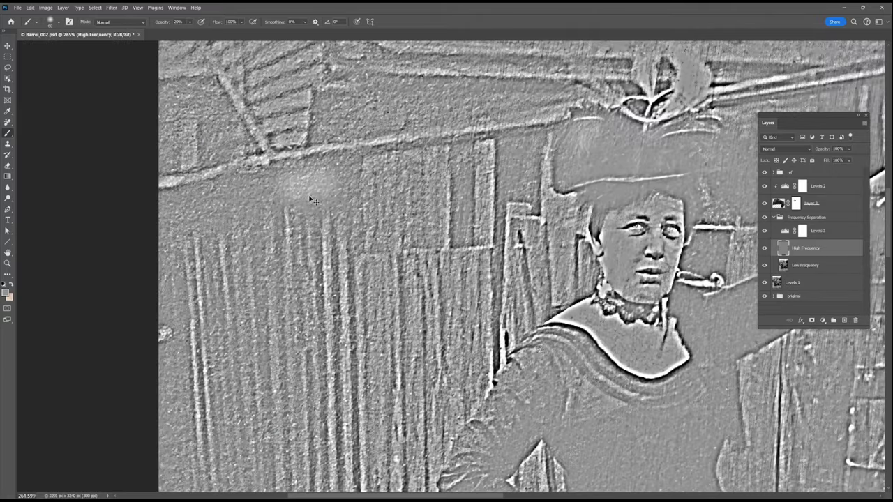
click(6, 292)
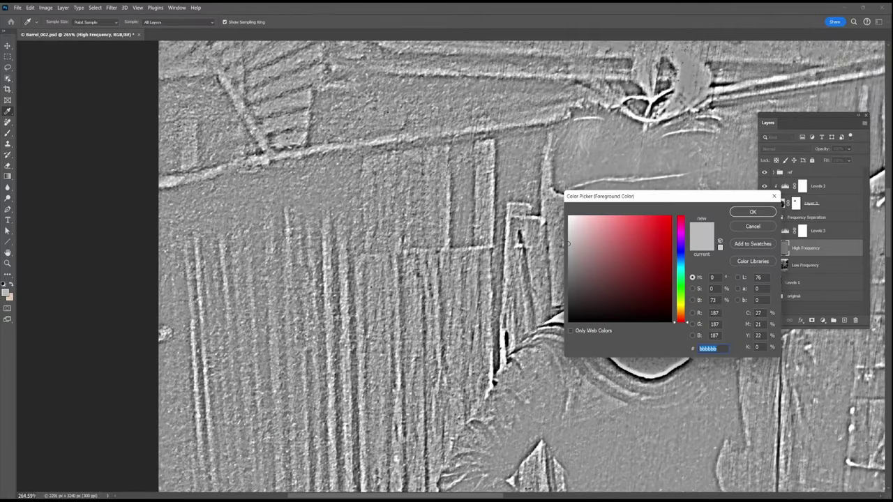
text(50)
key(Return)
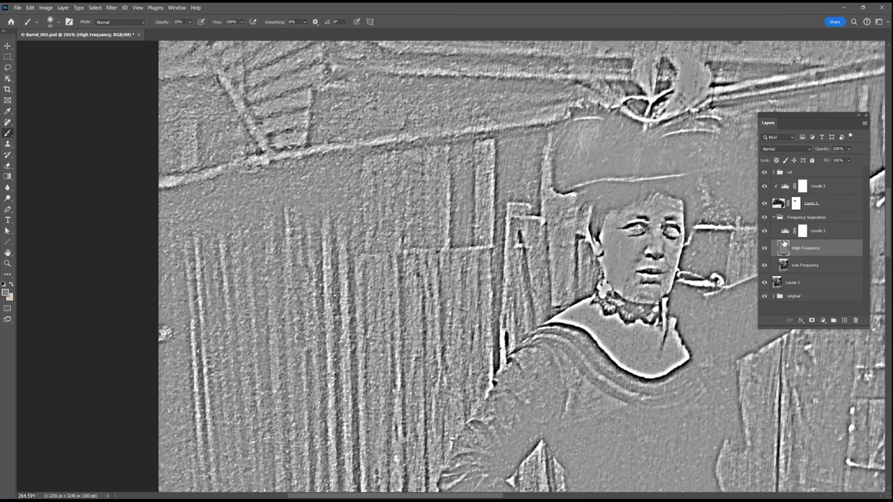
Step: Try to flatten the texture at the upper end of the fence planks with grey at 100% opacity, and undo it
key(0)
drag(308, 187, 233, 195)
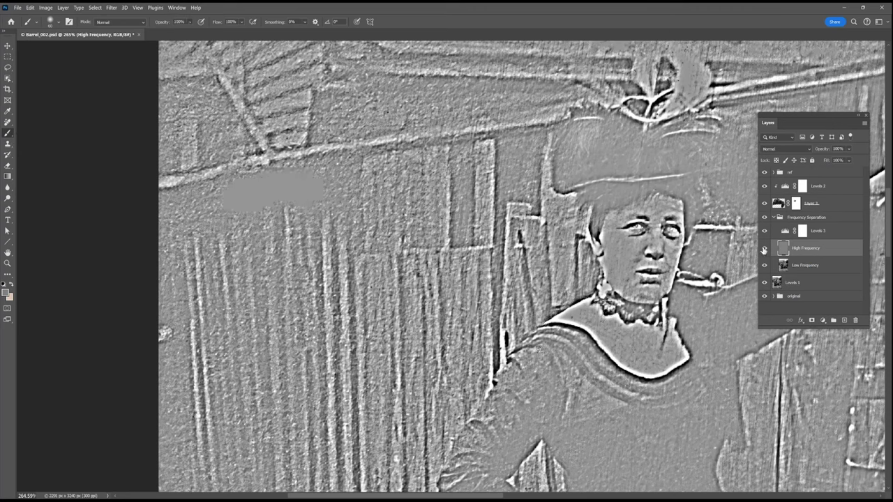
key(ctrl+z)
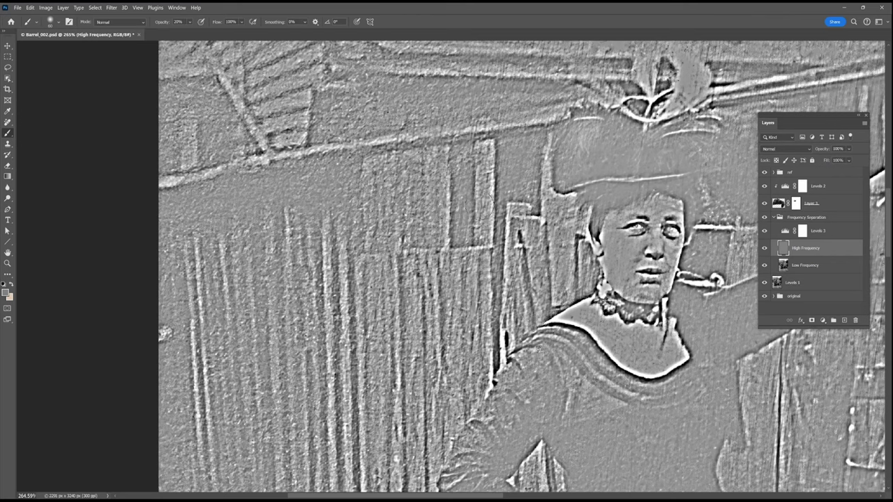
Step: Hide the Levels 3 adjustment and set the High Frequency layer's blend mode back to Linear Light
click(764, 230)
click(786, 148)
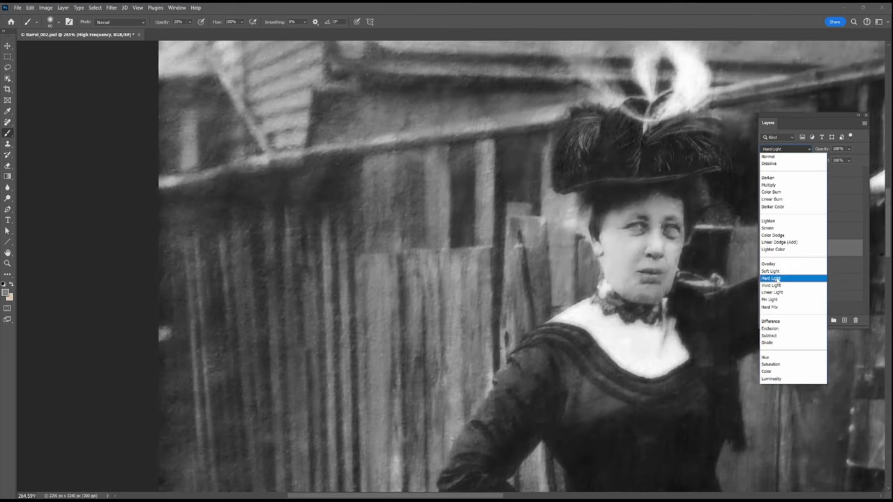
click(775, 282)
Step: Soften the grain of the fence and house roof on High Frequency, brushing 50% grey at 40% opacity
key(bracketleft)
key(bracketleft)
key(bracketleft)
key(bracketleft)
key(bracketleft)
key(bracketleft)
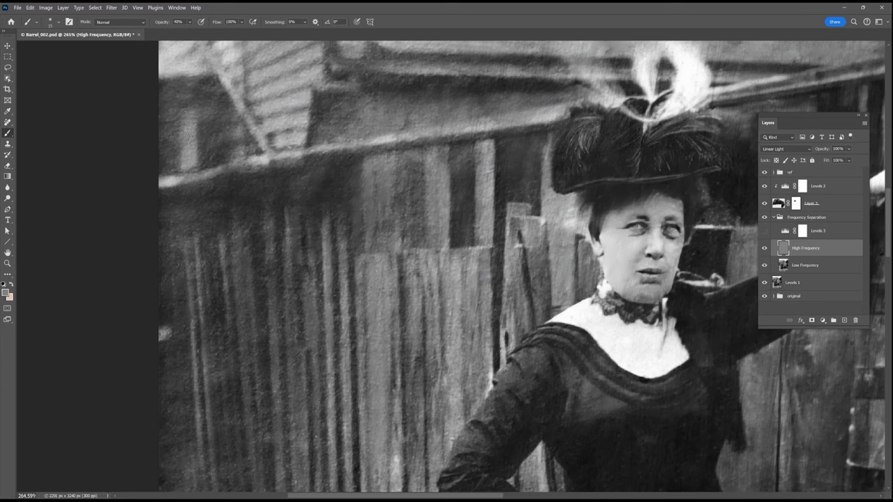
scroll(180, 235, down, 3)
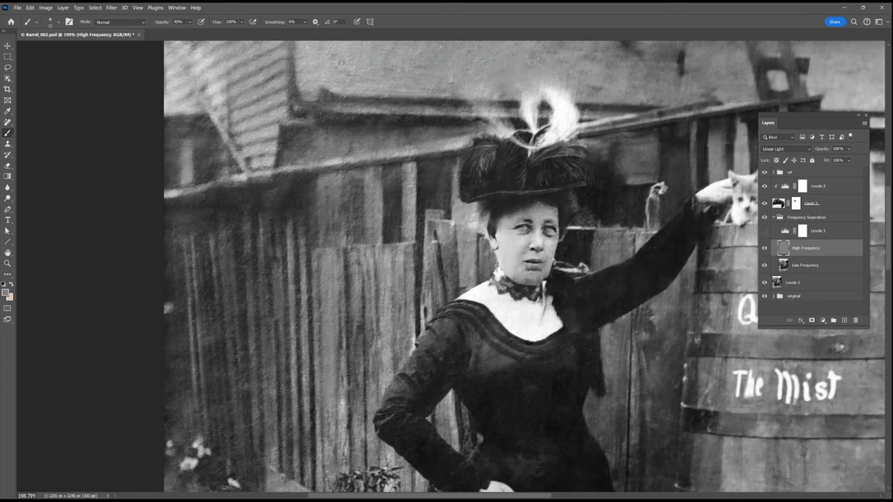
scroll(350, 210, up, 5)
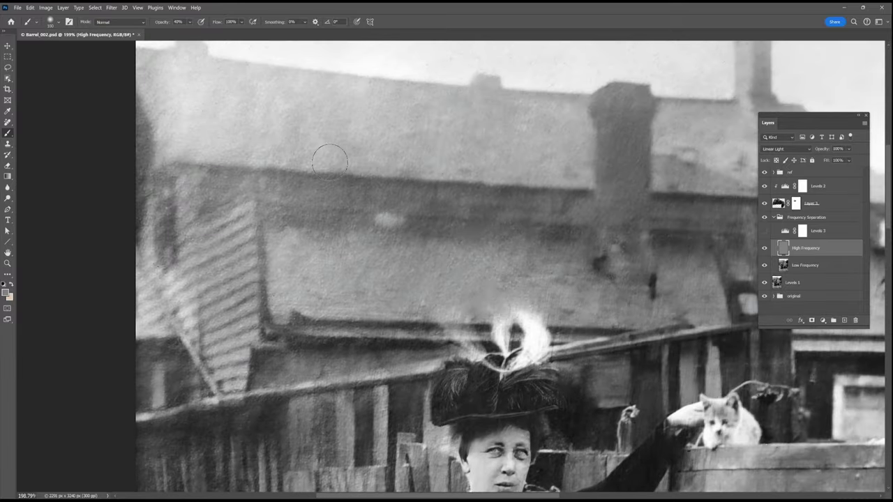
scroll(355, 284, down, 5)
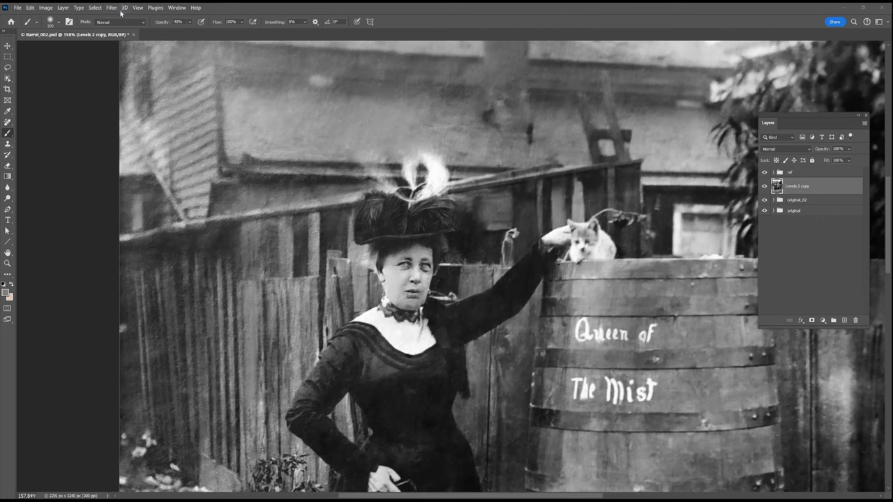
Step: Duplicate the merged Levels 2 copy layer and start an Iris Blur on the duplicate
click(111, 8)
drag(802, 185, 843, 319)
click(111, 8)
mouse_move(140, 114)
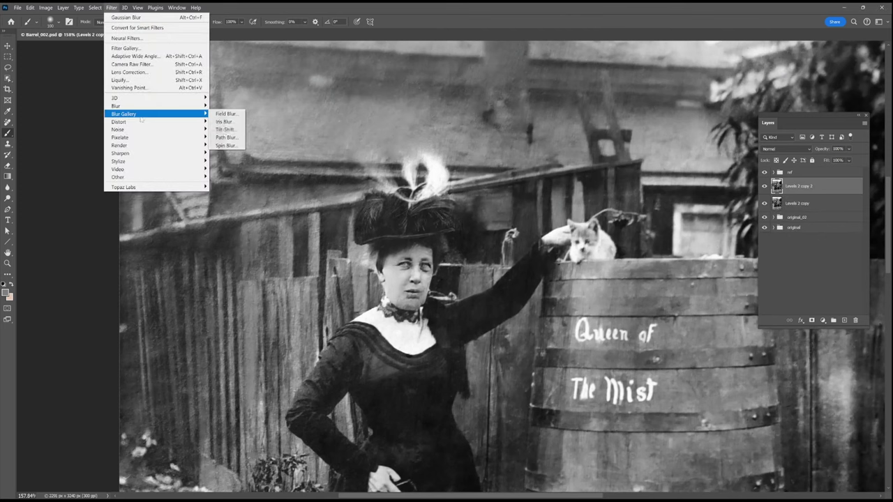
click(230, 123)
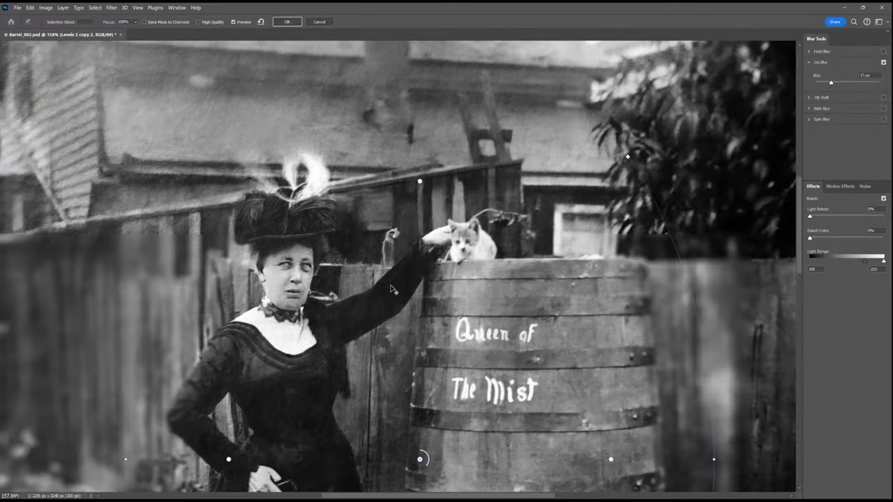
Step: Shape the iris ellipse around the woman and barrel, set its blur to 5 px, and apply the Iris Blur
scroll(395, 288, down, 4)
drag(403, 371, 380, 321)
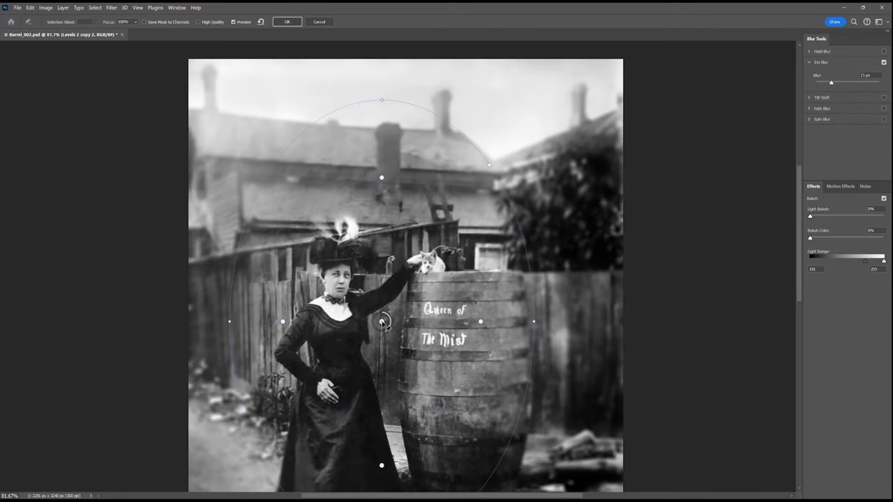
drag(409, 103, 409, 84)
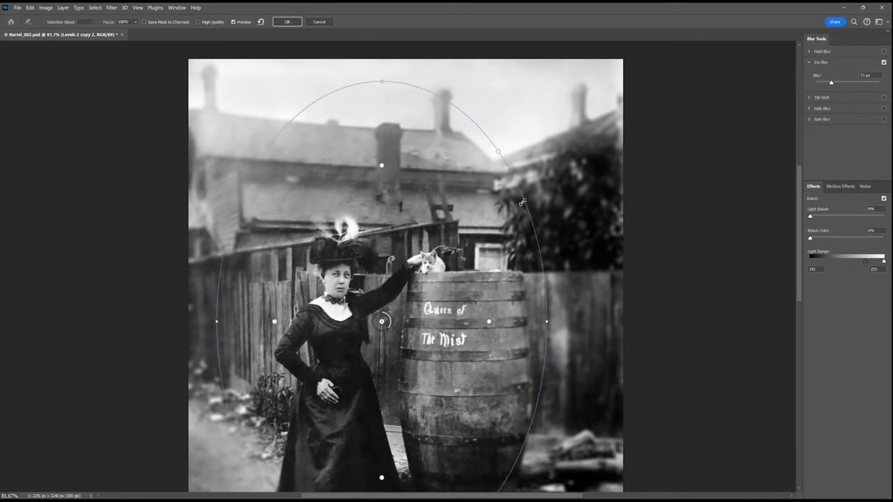
drag(381, 322, 414, 300)
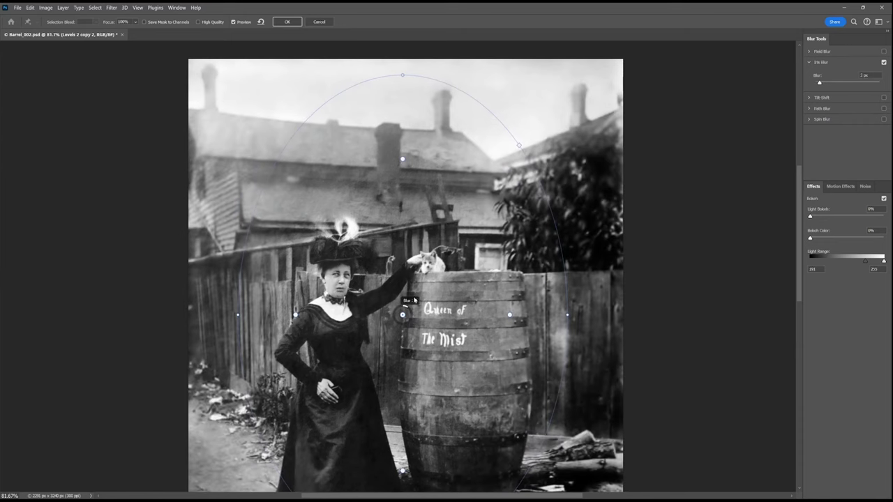
drag(238, 315, 283, 313)
drag(408, 75, 405, 189)
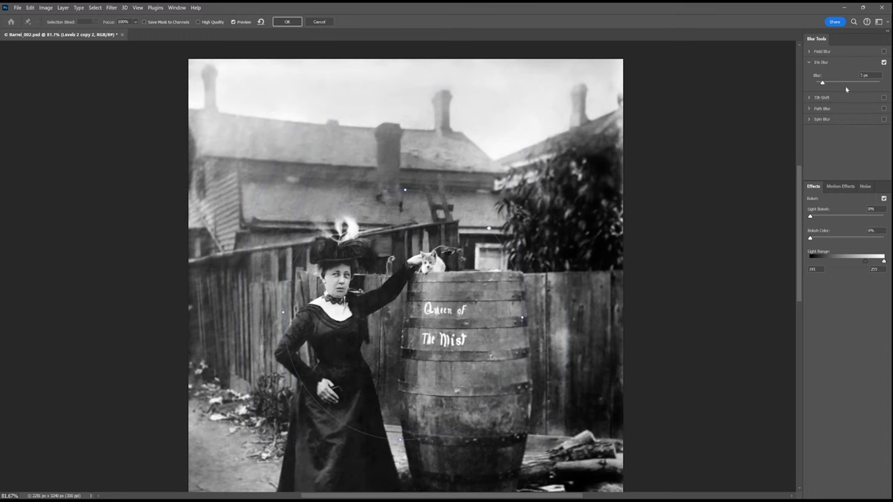
click(287, 21)
Step: Add a layer mask to the blurred copy, invert it to black, and set the foreground colour to white
click(811, 321)
alt+click(791, 186)
alt+click(791, 187)
click(791, 187)
key(d)
key(ctrl+i)
click(5, 293)
click(753, 212)
Step: Reveal the blur on the sky, house and fence by painting white on the mask at 100% opacity, keeping the woman and barrel sharp
scroll(326, 277, up, 5)
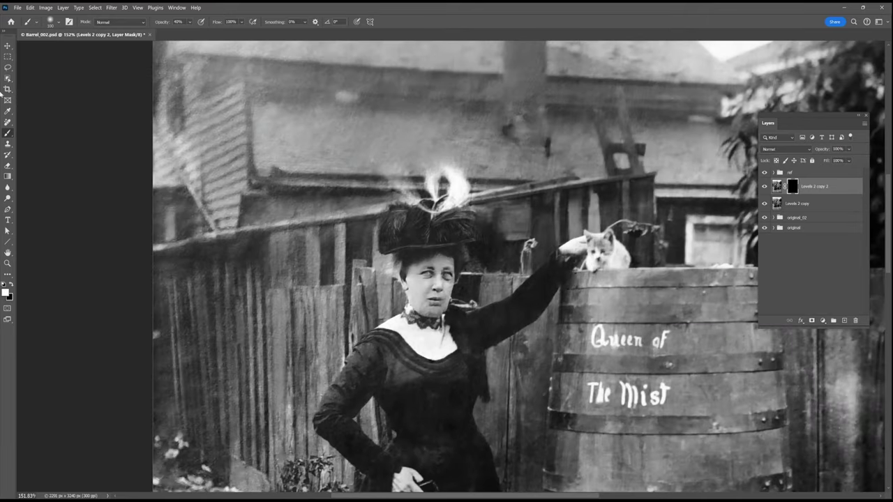
click(190, 22)
click(223, 35)
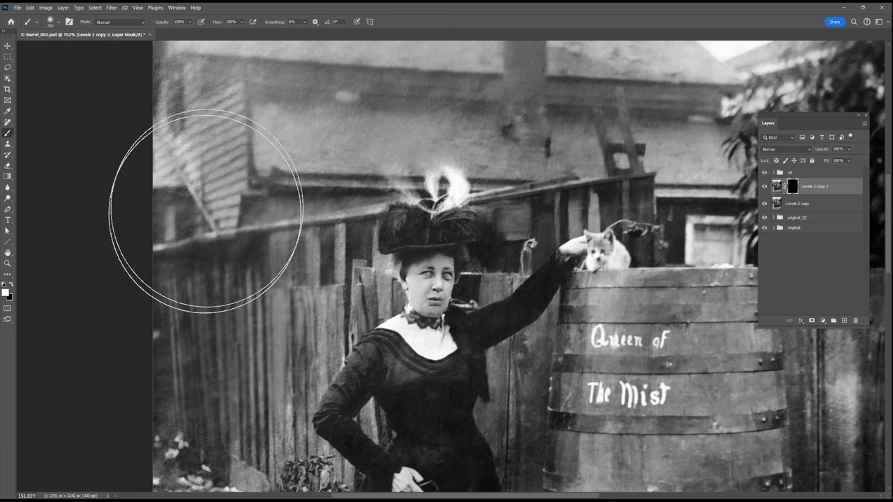
scroll(259, 160, down, 2)
mouse_move(304, 187)
mouse_down()
mouse_move(431, 110)
mouse_move(155, 101)
mouse_up()
mouse_move(199, 469)
mouse_down()
mouse_move(241, 329)
mouse_move(248, 269)
mouse_up()
drag(221, 478, 228, 260)
mouse_move(438, 111)
mouse_down()
mouse_move(319, 404)
mouse_move(305, 265)
mouse_up()
mouse_move(472, 153)
mouse_down()
mouse_move(347, 133)
mouse_move(656, 421)
mouse_up()
mouse_move(580, 360)
mouse_down()
mouse_move(562, 177)
mouse_move(584, 130)
mouse_up()
drag(434, 204, 514, 437)
drag(385, 67, 485, 322)
key(bracketleft)
key(bracketleft)
key(bracketleft)
key(bracketleft)
key(bracketleft)
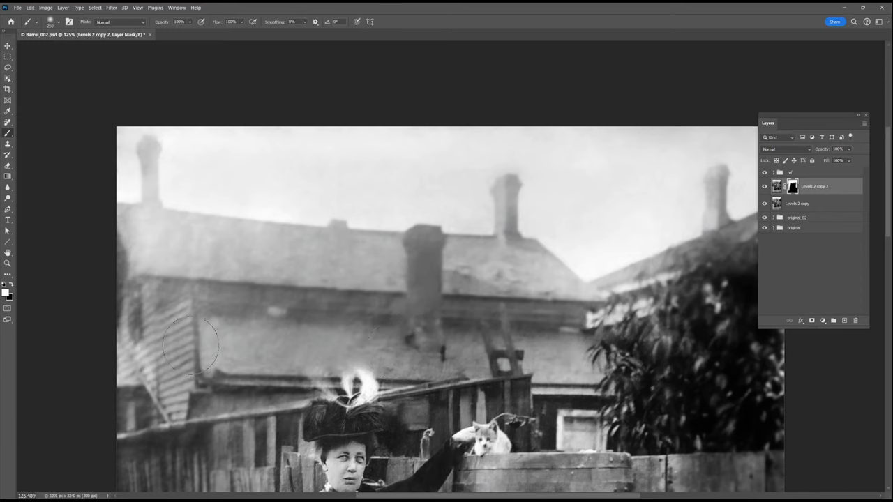
Step: Show the first reference portrait, lasso its white hat feather, and copy it to a new layer above the ref group
click(773, 173)
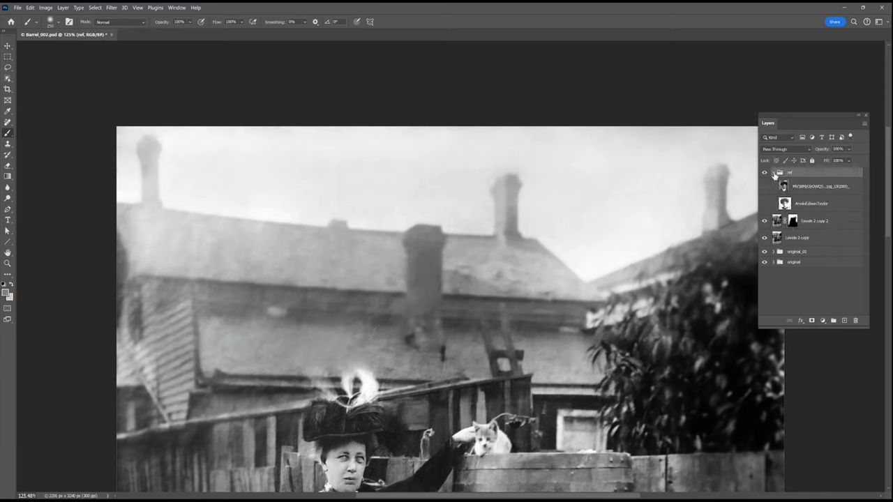
click(766, 187)
click(8, 67)
mouse_move(522, 367)
mouse_down()
mouse_move(515, 405)
mouse_move(586, 389)
mouse_move(563, 360)
mouse_move(520, 368)
mouse_up()
click(808, 190)
key(ctrl+j)
drag(807, 192, 781, 169)
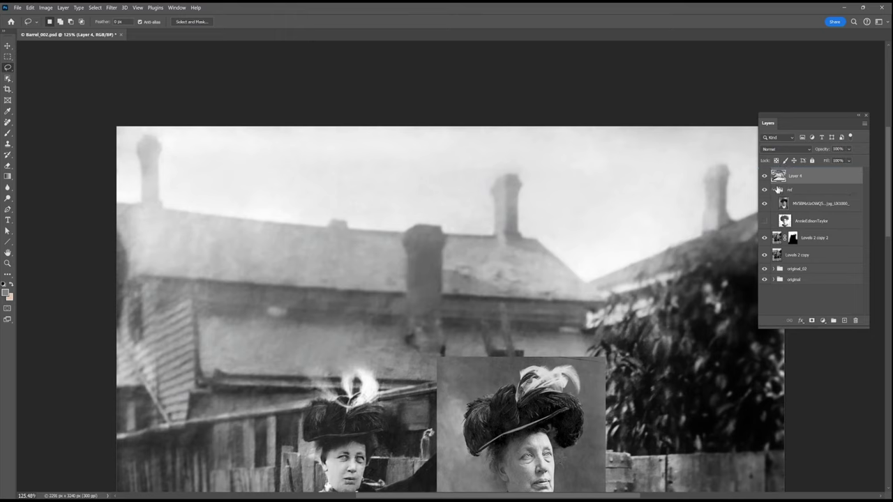
Step: Hide the ref group and fit the copied feather over the plume on the woman's hat
click(774, 190)
click(764, 190)
key(v)
drag(589, 375, 366, 413)
key(Return)
Step: Set the feather layer's blend mode to Overlay and align it with the original plume on the hat
click(785, 150)
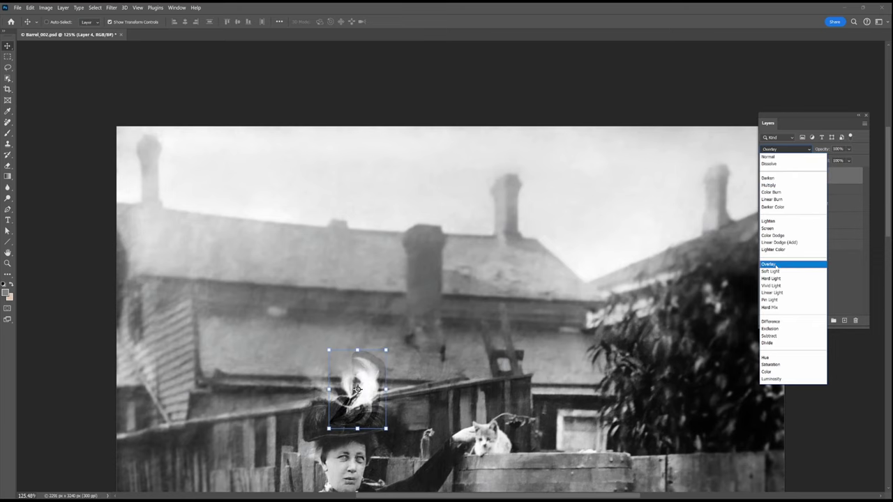
click(769, 264)
ctrl+click(412, 413)
drag(401, 411, 446, 410)
scroll(361, 387, up, 5)
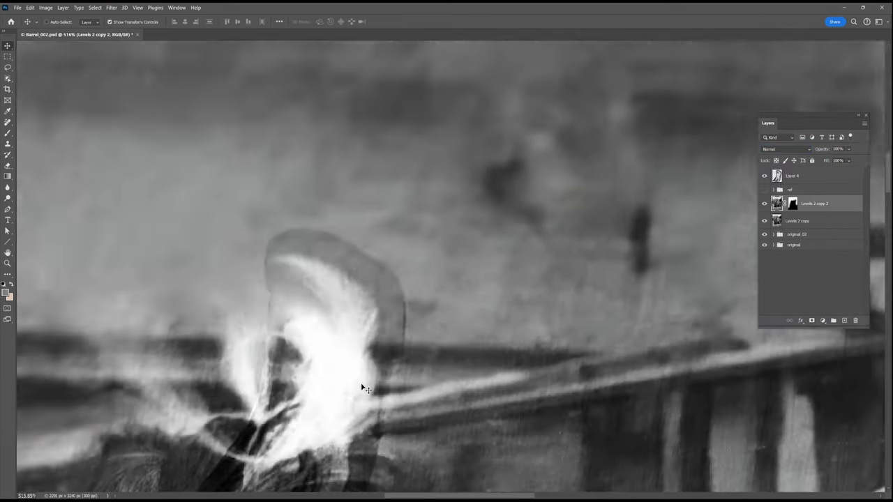
ctrl+click(346, 371)
drag(347, 371, 300, 377)
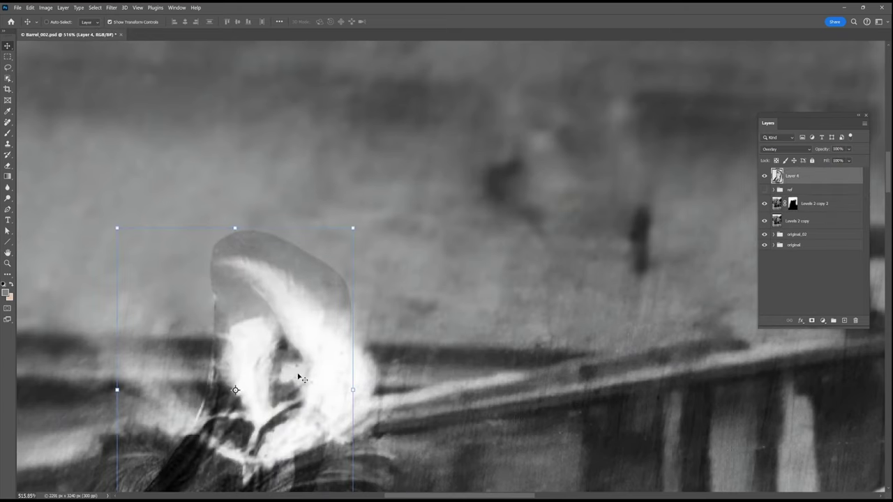
Step: Clip a Levels adjustment to the feather layer, with black input 5 and lightened midtones, to blend out its background
click(824, 321)
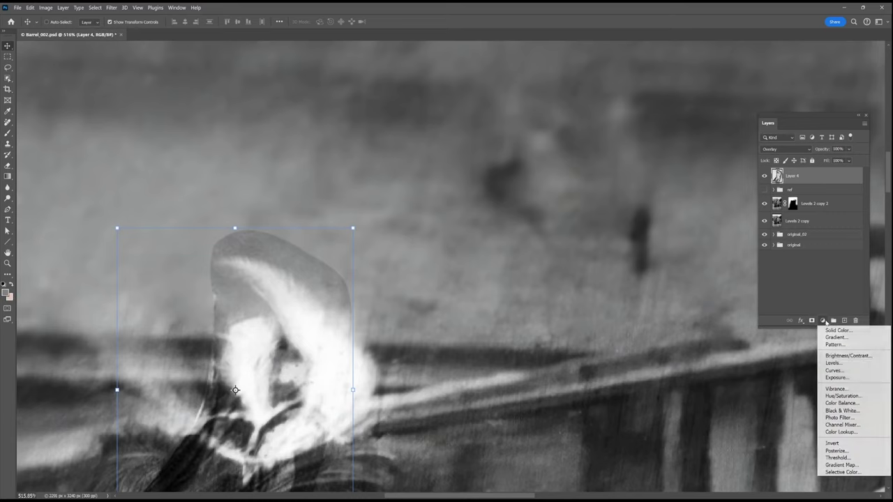
click(833, 363)
click(684, 214)
drag(689, 162, 649, 163)
drag(734, 162, 737, 162)
drag(684, 162, 681, 163)
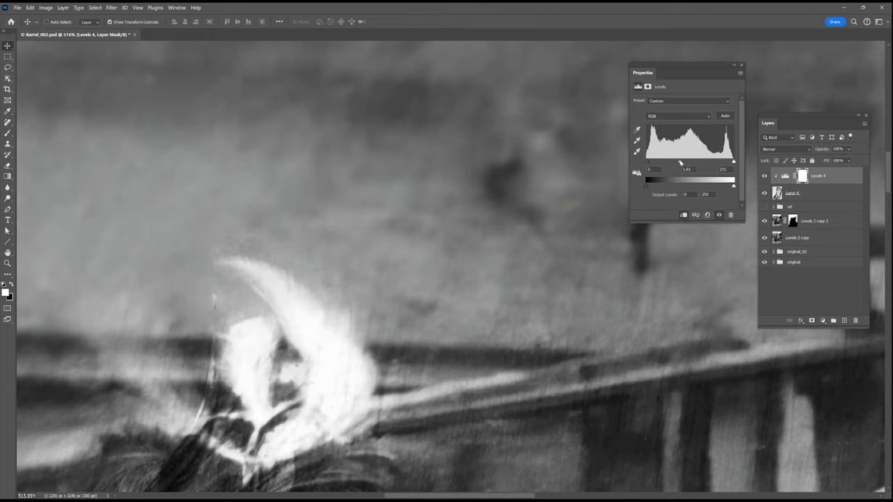
Step: Add a layer mask to the feather layer and paint black with a small brush over the leftover edges around the plume
click(798, 196)
click(7, 134)
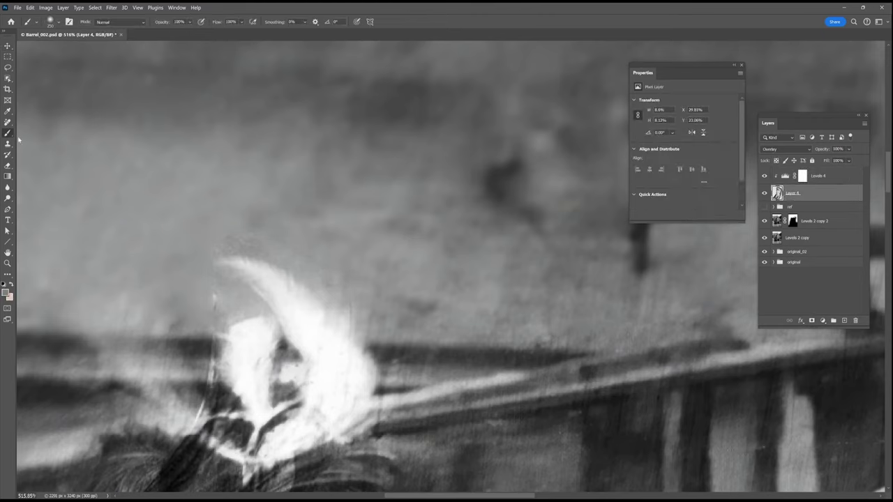
key(bracketleft)
key(bracketleft)
key(bracketleft)
key(bracketleft)
key(bracketleft)
key(bracketleft)
key(bracketleft)
key(bracketleft)
key(bracketleft)
key(bracketleft)
key(bracketleft)
key(bracketleft)
drag(233, 237, 242, 236)
click(811, 321)
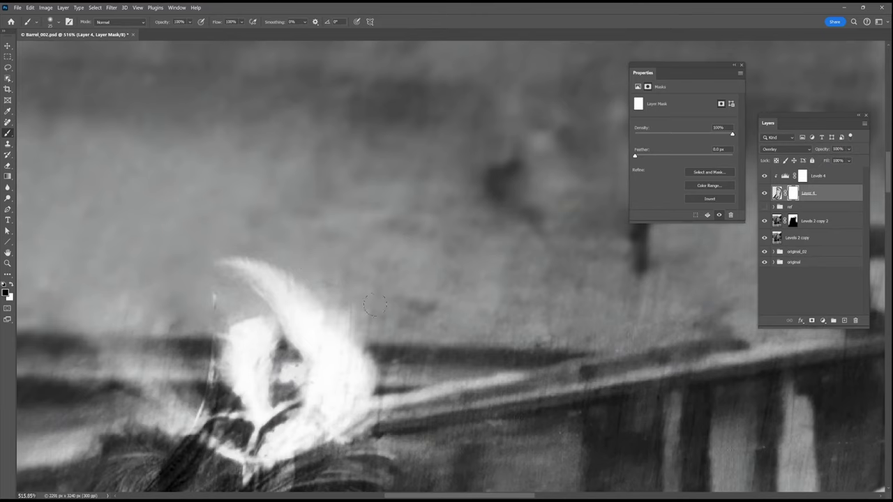
mouse_move(243, 303)
mouse_down()
mouse_move(212, 323)
mouse_move(203, 394)
mouse_move(245, 482)
mouse_move(289, 461)
mouse_move(313, 421)
mouse_up()
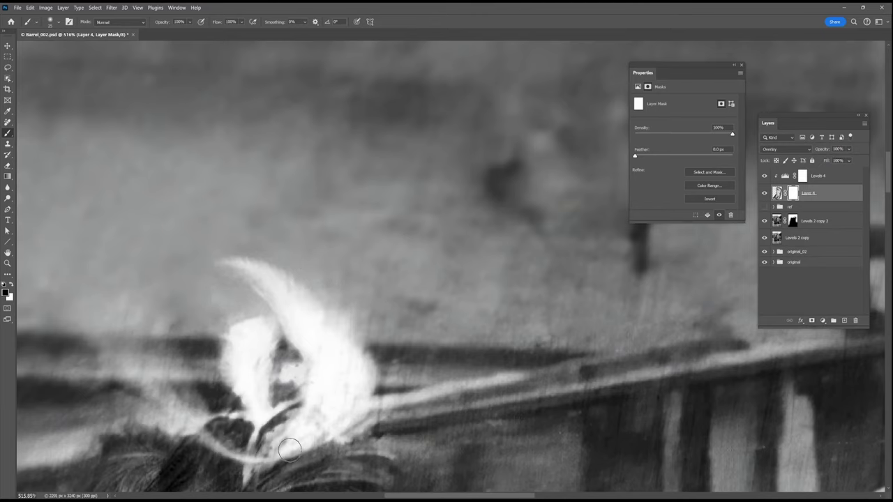
Step: Nudge the feather layer slightly so it lines up with the original plume on the woman's hat
scroll(294, 454, down, 3)
scroll(294, 454, down, 2)
drag(412, 412, 489, 293)
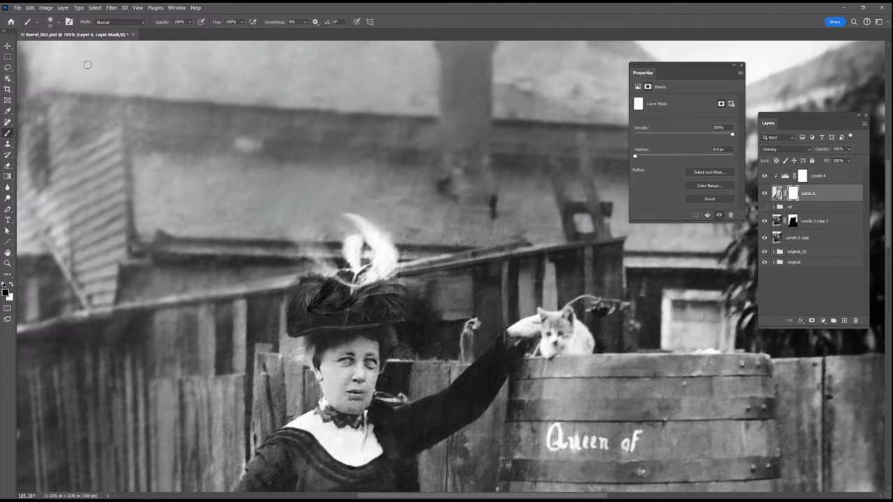
click(8, 46)
drag(381, 278, 375, 277)
Step: Paint black with a larger brush on the feather layer's mask to clear its overlay from the hat and around the plume
key(b)
key(bracketright)
key(bracketright)
key(bracketright)
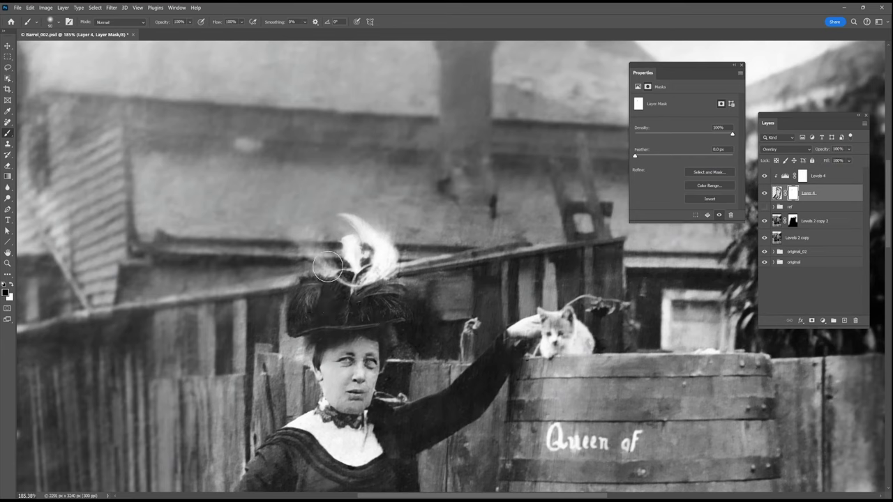
key(ctrl+t)
mouse_move(385, 261)
mouse_down()
mouse_move(401, 260)
mouse_move(386, 279)
mouse_move(402, 260)
mouse_move(385, 273)
mouse_up()
key(Return)
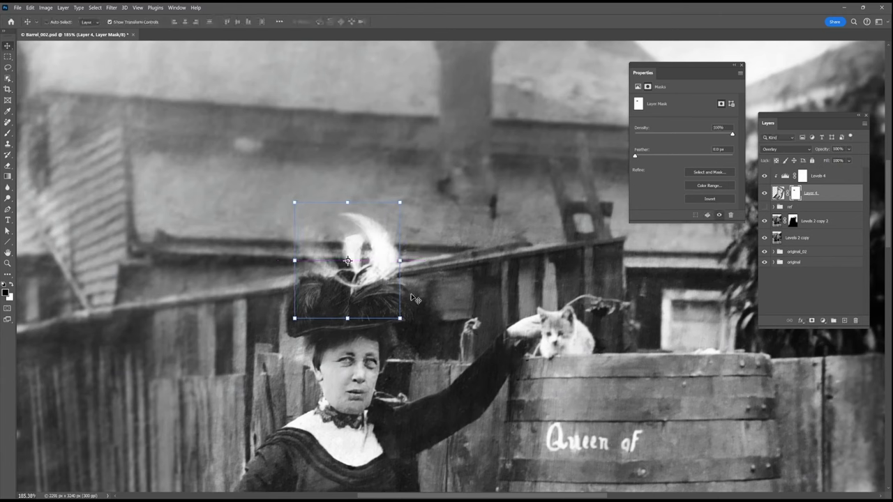
Step: Duplicate the feather layer and its Levels adjustment, then clip each Levels layer to its own feather layer
drag(832, 192, 844, 320)
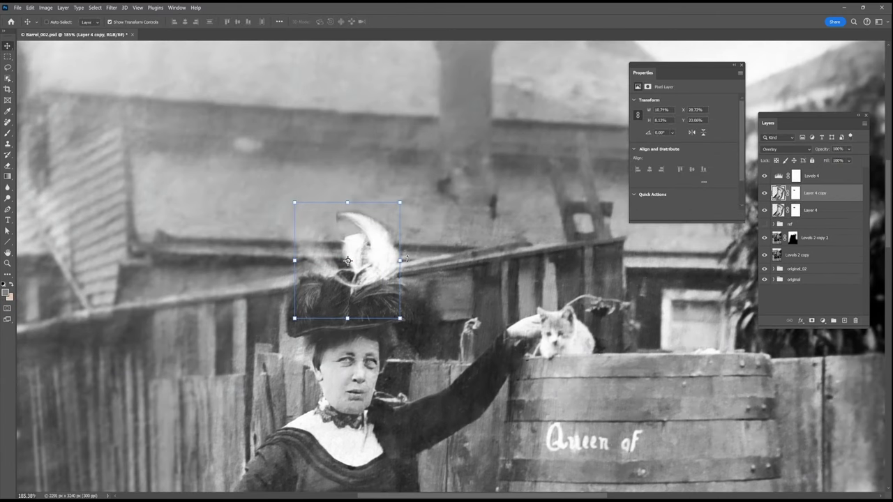
drag(821, 194, 816, 174)
alt+click(788, 203)
click(838, 197)
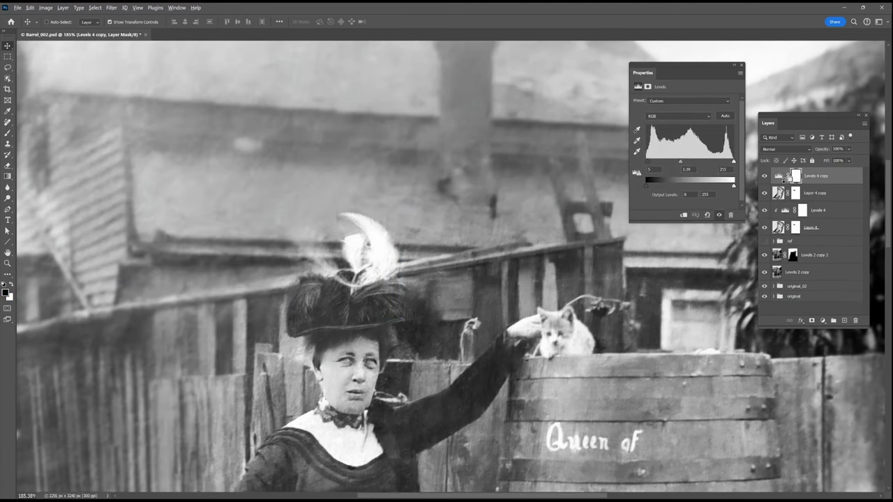
alt+click(788, 185)
Step: Try to mirror and rotate the copied feather to form the other side of the plume
click(830, 194)
key(ctrl+t)
drag(400, 261, 207, 261)
drag(303, 320, 403, 272)
key(Return)
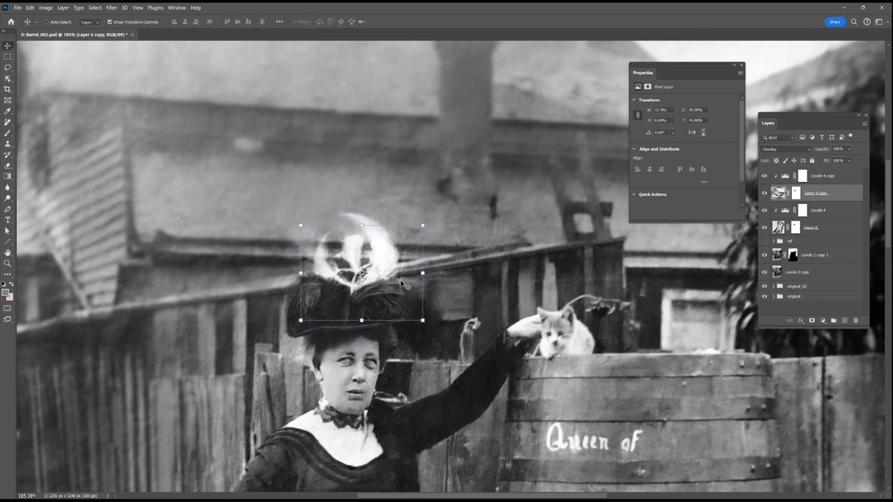
key(b)
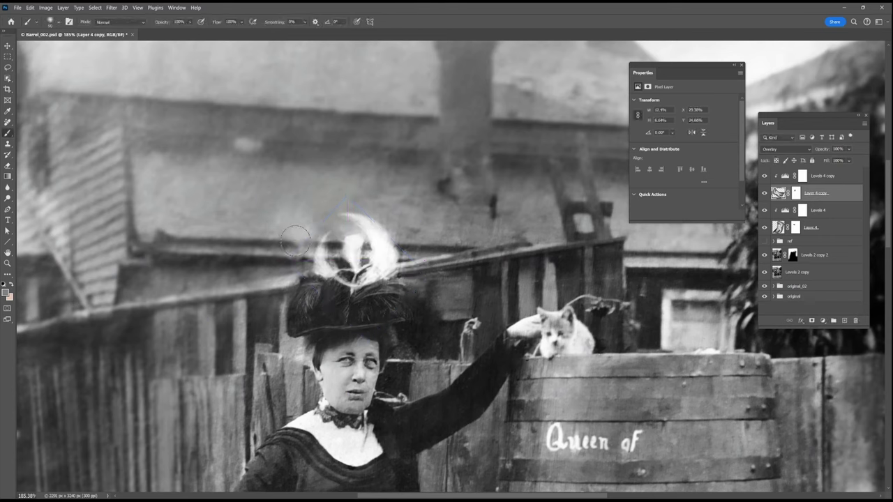
click(795, 194)
key(ctrl+shift+x)
click(502, 204)
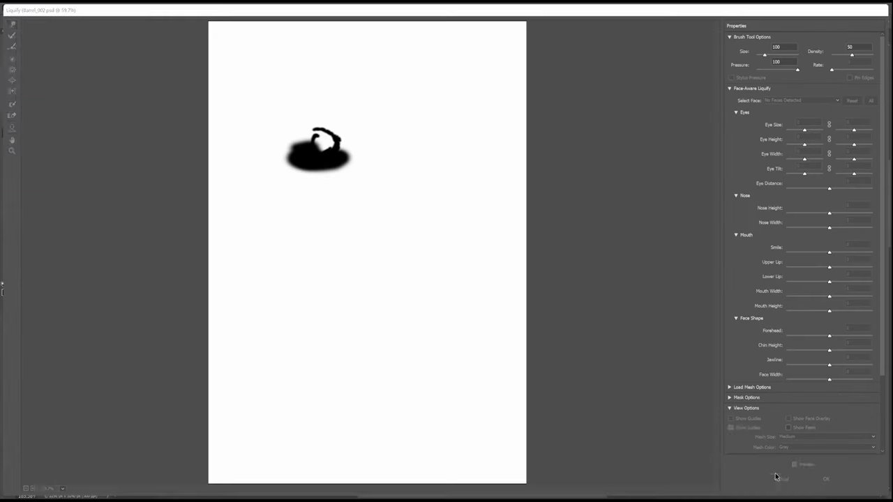
click(778, 478)
Step: Mirror the copied feather, narrowing it to about 74% width, and rotate it about 142° so it curves along the plume's left side
key(ctrl+t)
drag(400, 260, 217, 261)
drag(265, 296, 326, 314)
drag(383, 349, 410, 300)
drag(328, 281, 353, 275)
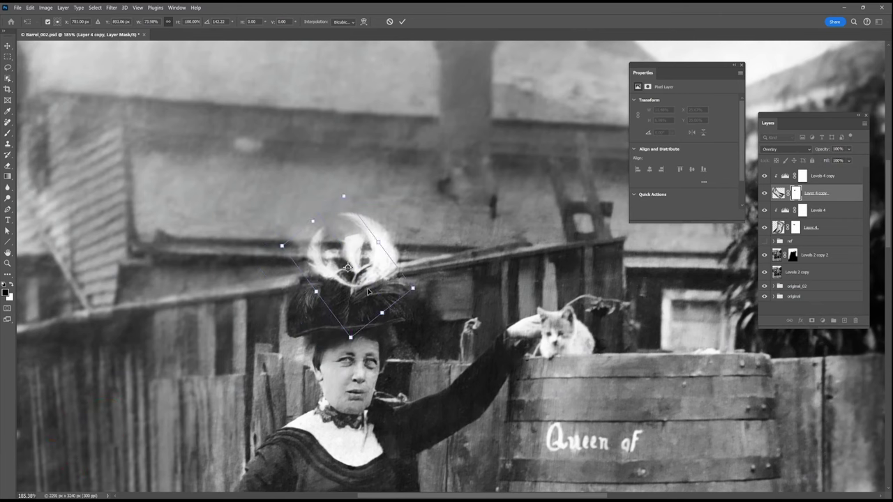
key(Return)
click(795, 195)
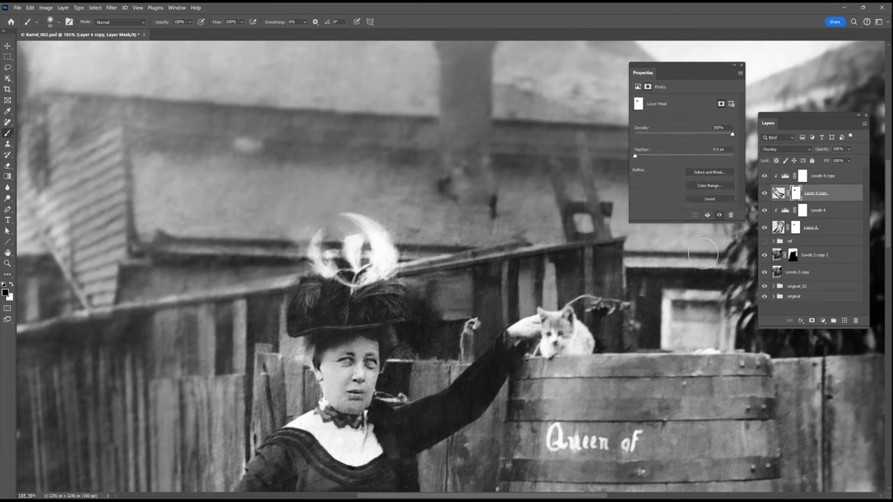
Step: Add a new layer above the Levels copy and clean spots on the woman's face and neckline using the Remove tool at size 5
click(827, 179)
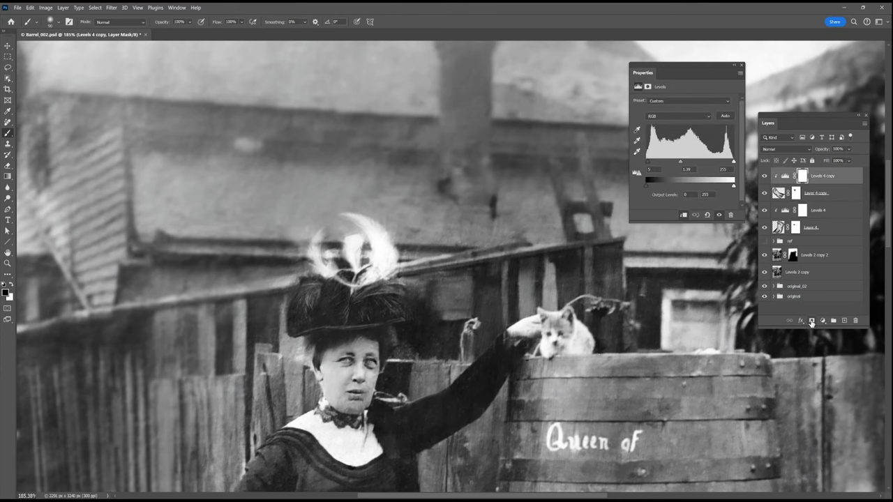
click(845, 320)
key(o)
scroll(293, 405, up, 3)
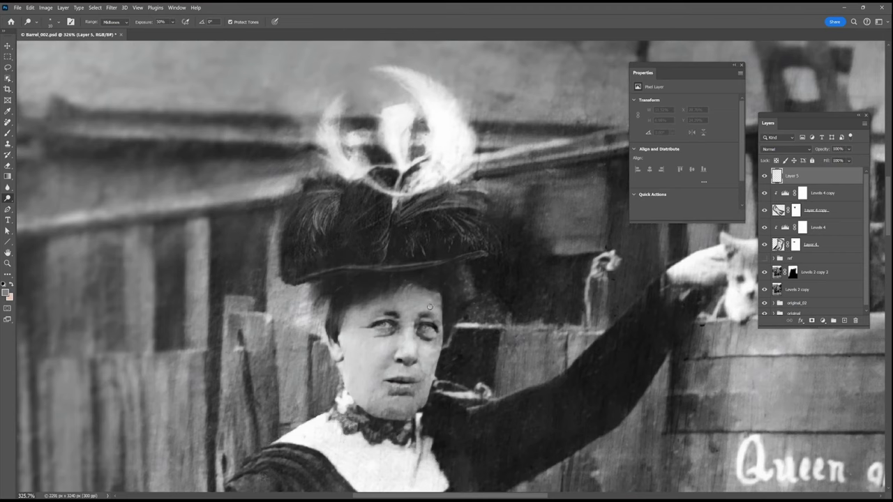
click(9, 122)
key(bracketleft)
key(bracketleft)
key(bracketleft)
key(bracketleft)
key(bracketleft)
key(bracketleft)
key(bracketleft)
key(bracketleft)
key(bracketleft)
key(bracketleft)
key(bracketleft)
key(bracketleft)
drag(433, 365, 431, 378)
drag(380, 449, 381, 471)
drag(305, 436, 315, 439)
drag(428, 296, 434, 302)
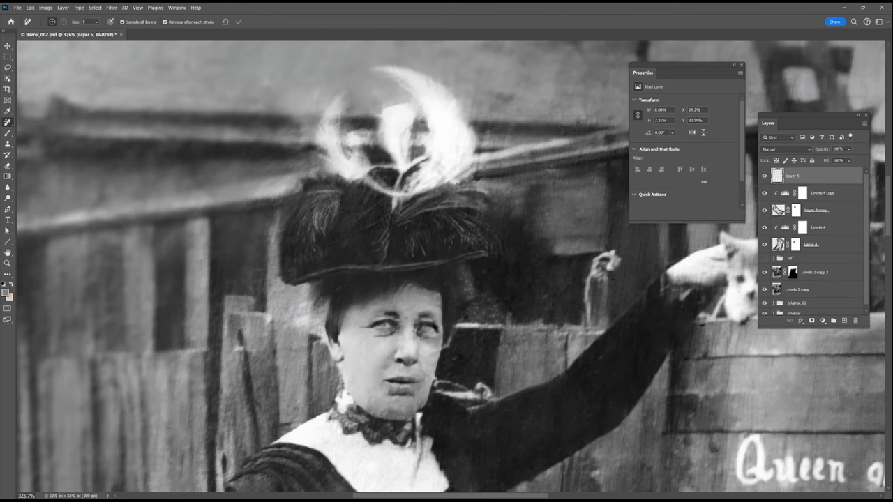
Step: Remove the scratches and specks beside the woman's head, on the roof edge and along the fence boards
drag(440, 300, 441, 301)
mouse_move(325, 307)
mouse_down()
mouse_move(321, 335)
mouse_move(320, 326)
mouse_move(309, 329)
mouse_move(290, 394)
mouse_up()
click(505, 366)
drag(499, 384, 500, 401)
drag(590, 117, 589, 134)
drag(255, 324, 256, 344)
drag(188, 401, 192, 449)
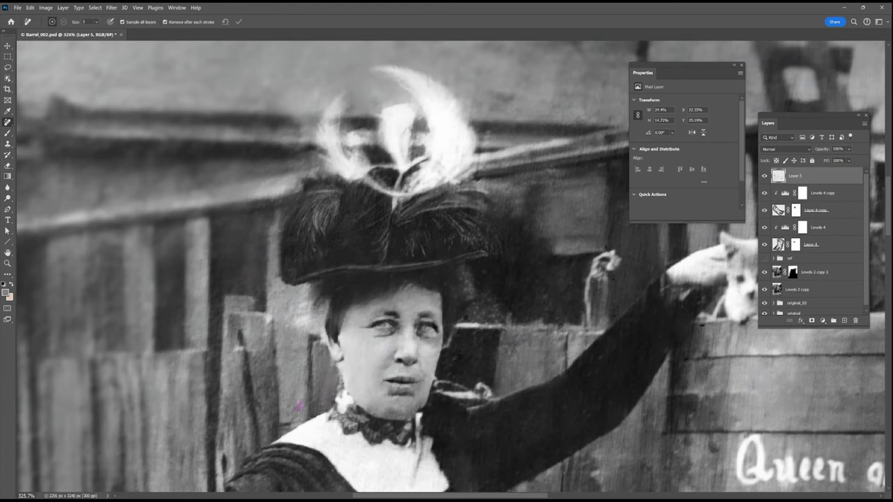
Step: Remove the scratches on the fence around the raised arm and at the barrel's upper edge
drag(354, 325, 360, 375)
drag(677, 376, 518, 419)
drag(564, 353, 559, 383)
drag(592, 326, 591, 341)
mouse_move(532, 365)
mouse_down()
mouse_move(534, 402)
mouse_move(516, 405)
mouse_up()
drag(503, 373, 500, 390)
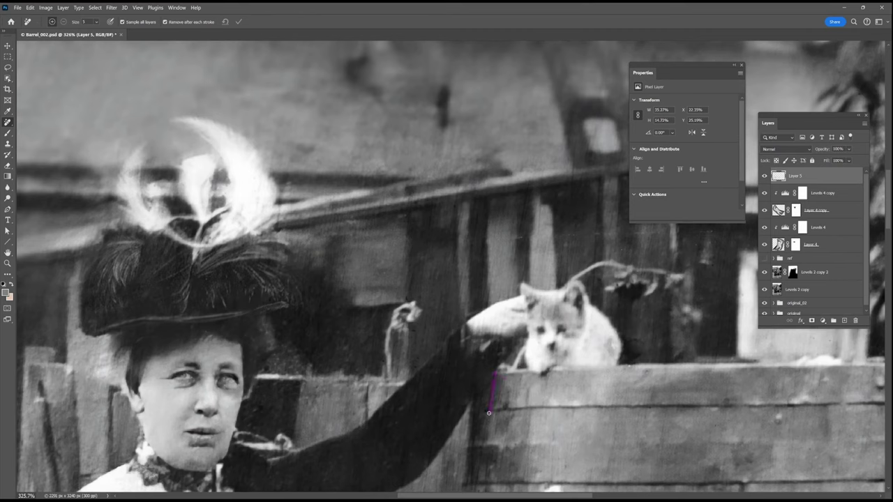
Step: Remove the remaining streaks on the boards behind the cat and on the barrel's planks
click(566, 249)
mouse_move(549, 241)
mouse_down()
mouse_move(540, 284)
mouse_move(536, 271)
mouse_up()
drag(540, 203, 538, 239)
drag(571, 211, 576, 142)
drag(651, 409, 649, 418)
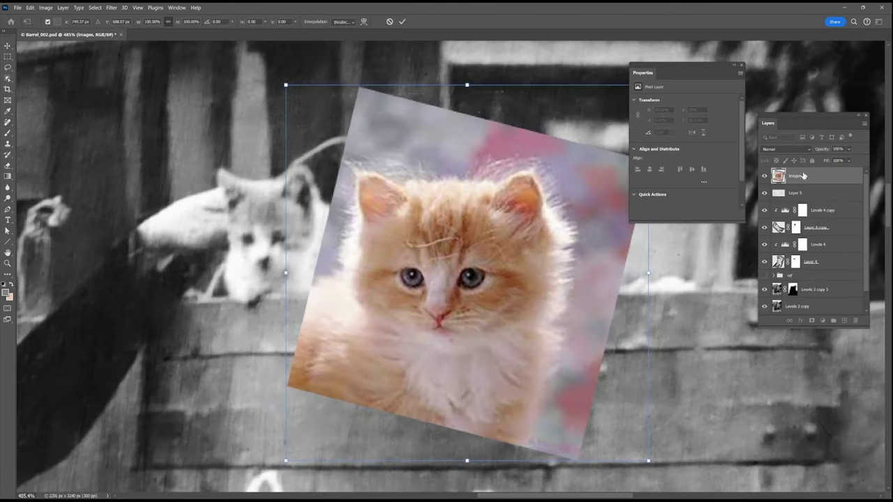
Step: Commit the placed kitten reference photo and desaturate it
key(Return)
key(ctrl+alt+u)
key(Return)
Step: Lower the kitten layer's opacity to 50%, then scale and move it so its face aligns with the cat on the barrel
key(ctrl+t)
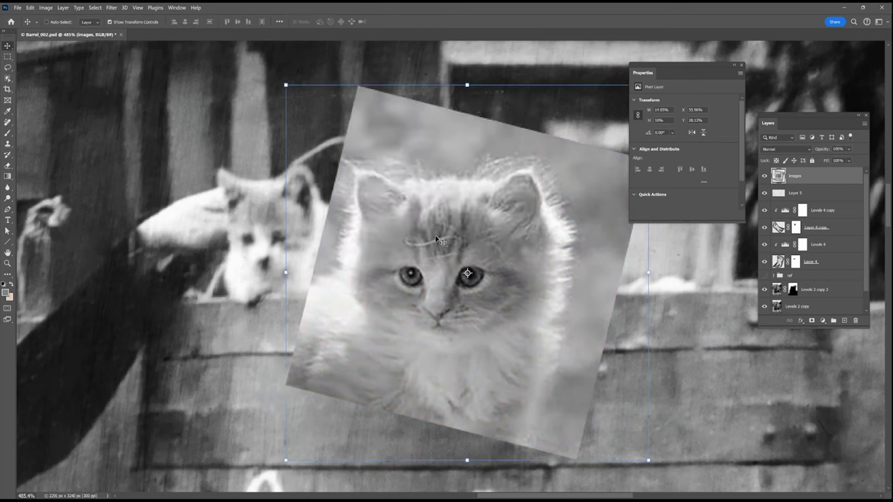
key(5)
drag(287, 86, 524, 334)
drag(574, 425, 267, 272)
scroll(223, 235, up, 4)
scroll(225, 236, up, 6)
drag(376, 246, 322, 265)
scroll(407, 282, down, 6)
drag(496, 159, 524, 154)
mouse_move(470, 244)
mouse_down()
mouse_move(497, 252)
mouse_move(472, 253)
mouse_move(494, 241)
mouse_move(466, 243)
mouse_up()
drag(507, 142, 573, 123)
drag(581, 237, 375, 294)
mouse_move(582, 81)
mouse_down()
mouse_move(565, 66)
mouse_move(579, 72)
mouse_up()
key(Return)
Step: Set the kitten layer's opacity back to 100% and hide it with a black layer mask
click(849, 150)
click(863, 160)
alt+click(811, 320)
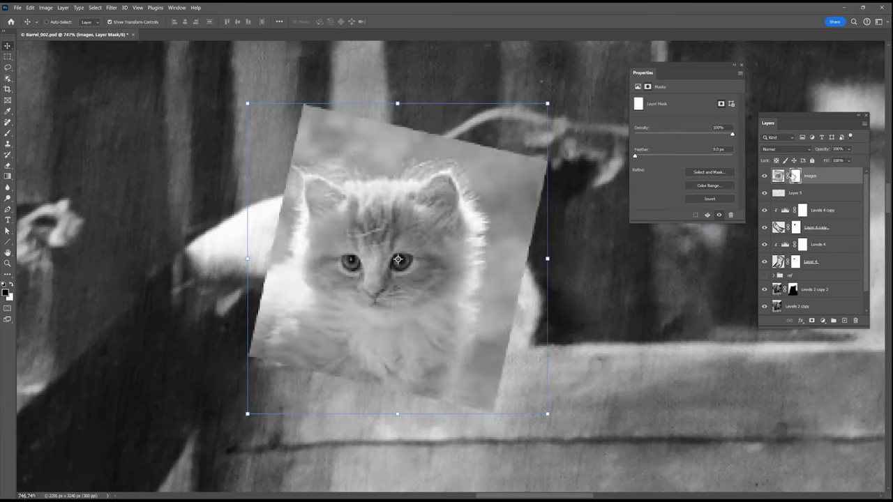
Step: Paint white on the kitten layer's mask with a small brush at 23% opacity to reveal the eyes and facial details
key(b)
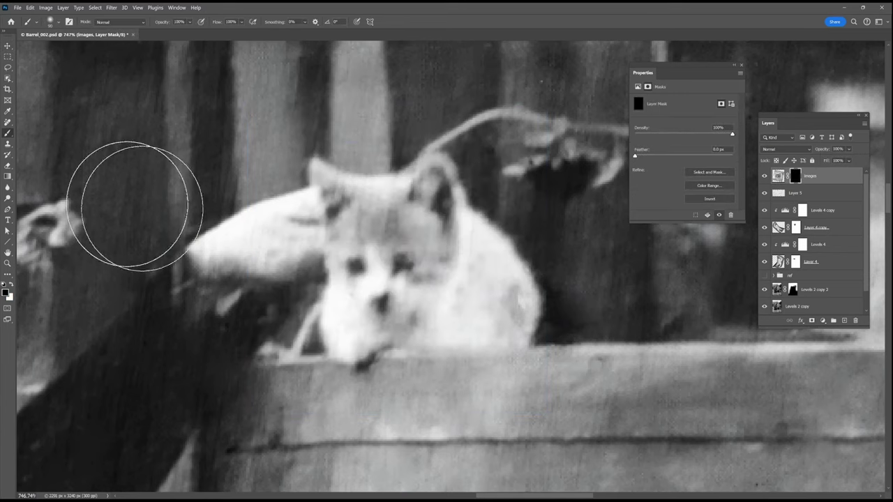
key(x)
click(383, 276)
key(ctrl+z)
key(bracketleft)
key(bracketleft)
key(bracketleft)
key(bracketleft)
key(bracketleft)
click(190, 21)
click(179, 31)
mouse_move(400, 261)
mouse_down()
mouse_move(381, 275)
mouse_move(337, 260)
mouse_up()
scroll(481, 280, down, 6)
scroll(496, 300, up, 6)
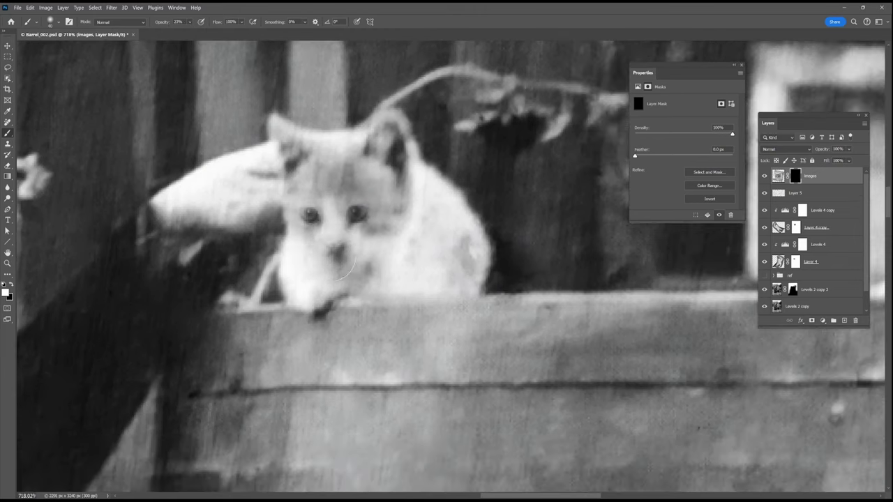
mouse_move(331, 180)
mouse_down()
mouse_move(360, 179)
mouse_move(414, 218)
mouse_move(401, 255)
mouse_up()
mouse_move(303, 238)
mouse_down()
mouse_move(311, 209)
mouse_move(320, 217)
mouse_move(385, 192)
mouse_up()
Step: Clip a Levels adjustment to the kitten layer and adjust its midtones to match the original cat
click(778, 176)
click(823, 321)
click(838, 364)
click(683, 216)
drag(689, 162, 647, 163)
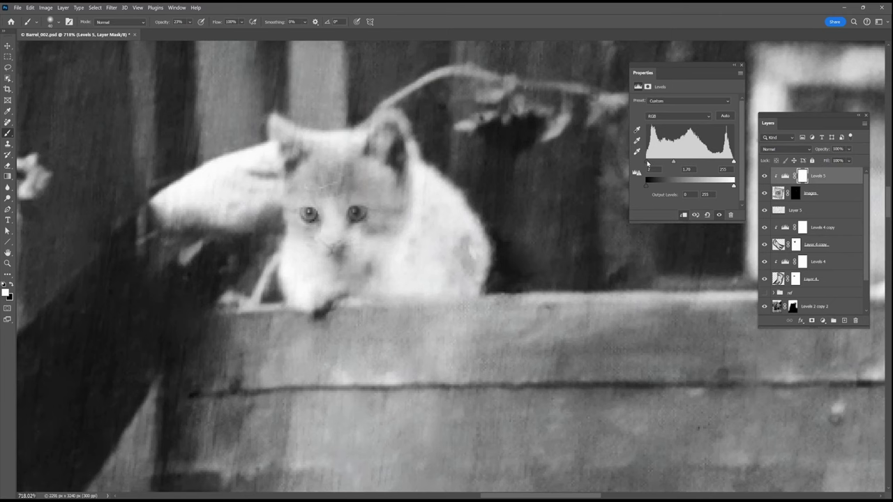
click(741, 65)
Step: Apply a Gaussian Blur with a small radius to the kitten layer and toggle the layer's visibility to compare
scroll(441, 229, down, 5)
key(alt+bracketleft)
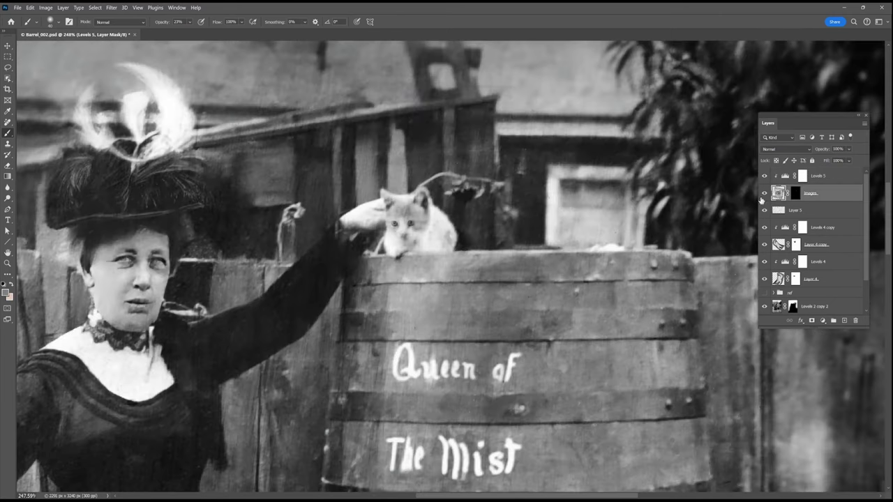
click(111, 8)
mouse_move(133, 132)
mouse_move(122, 106)
click(230, 138)
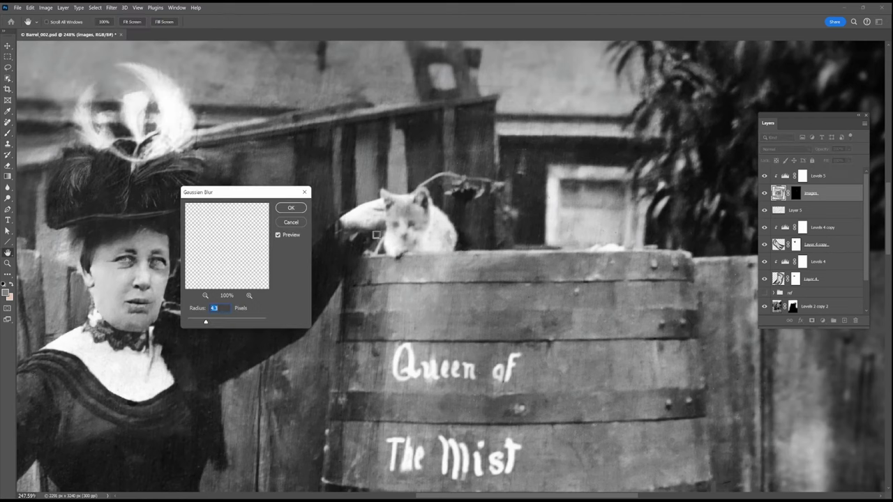
drag(205, 323, 191, 323)
click(291, 208)
click(765, 193)
click(765, 194)
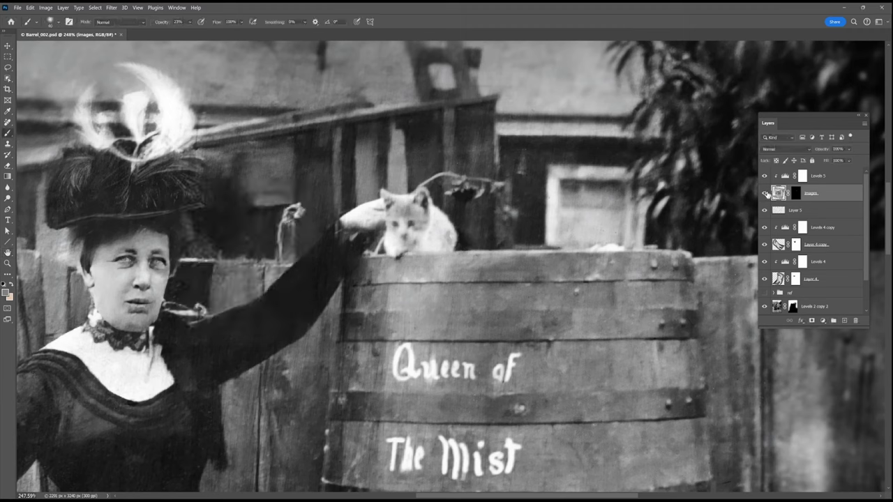
Step: Raise the black input of the Levels adjustment clipped to the kitten layer to deepen the facial details
double_click(786, 175)
drag(654, 163, 659, 163)
click(741, 65)
Step: Save the retouched black-and-white photo
scroll(567, 252, down, 3)
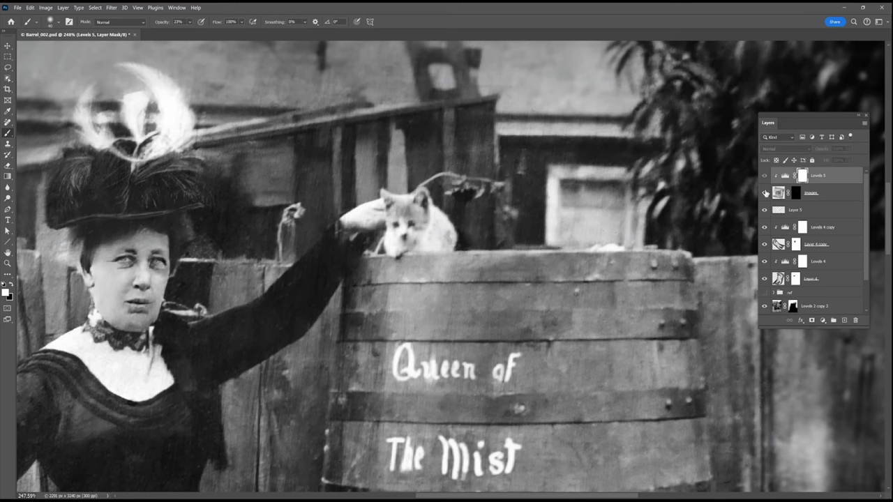
scroll(562, 263, down, 2)
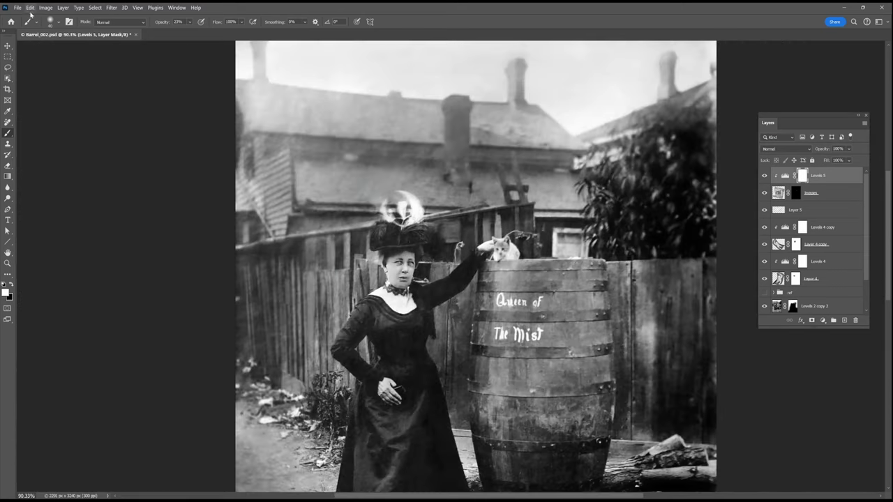
click(17, 8)
click(28, 99)
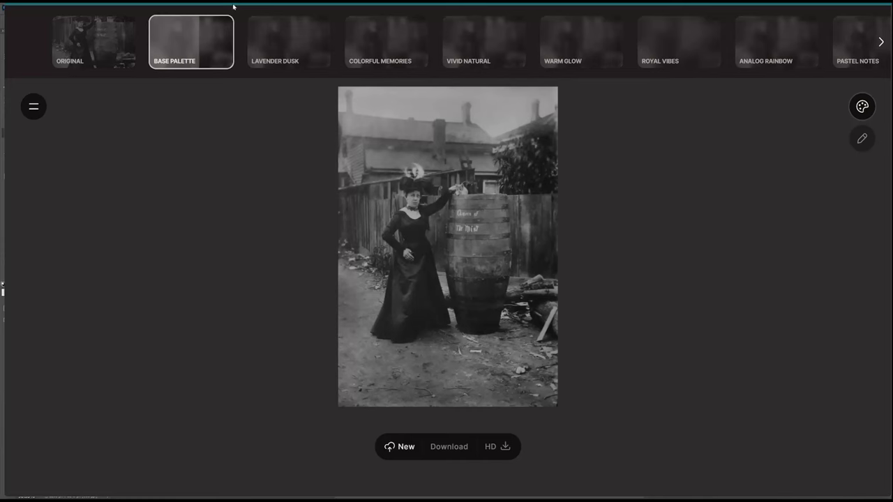
Step: In the online colorizer, start generating several palettes for the photo, including Royal Vibes, Vivid Natural and Outdoor Vibes
click(676, 49)
click(484, 48)
click(879, 43)
click(170, 55)
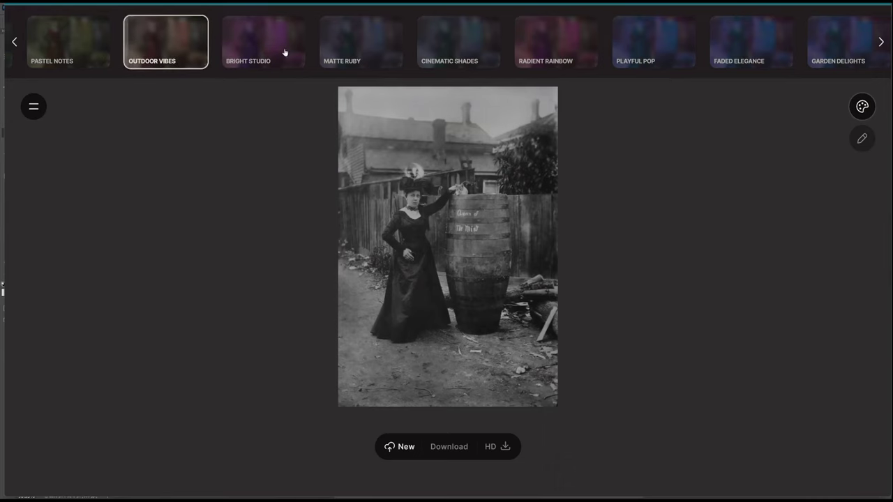
click(881, 41)
click(14, 42)
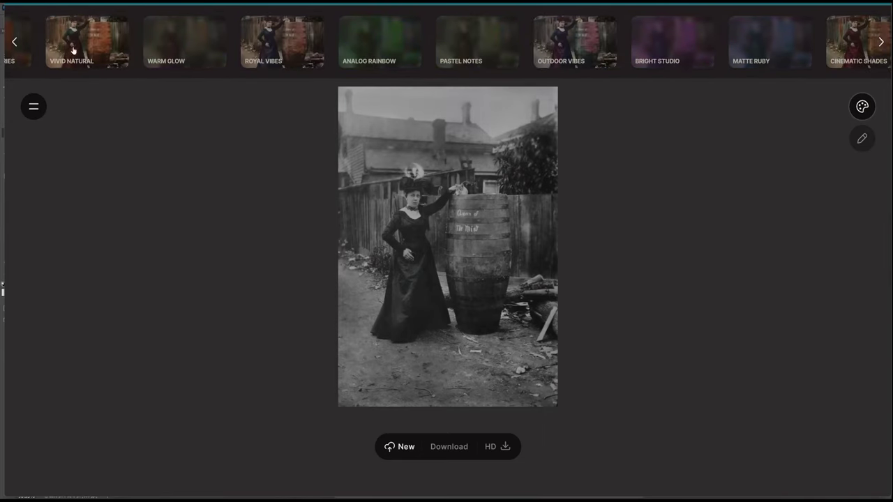
Step: Compare the Vivid Natural, Royal Vibes and Outdoor Vibes colour versions of the photo
click(72, 50)
click(276, 46)
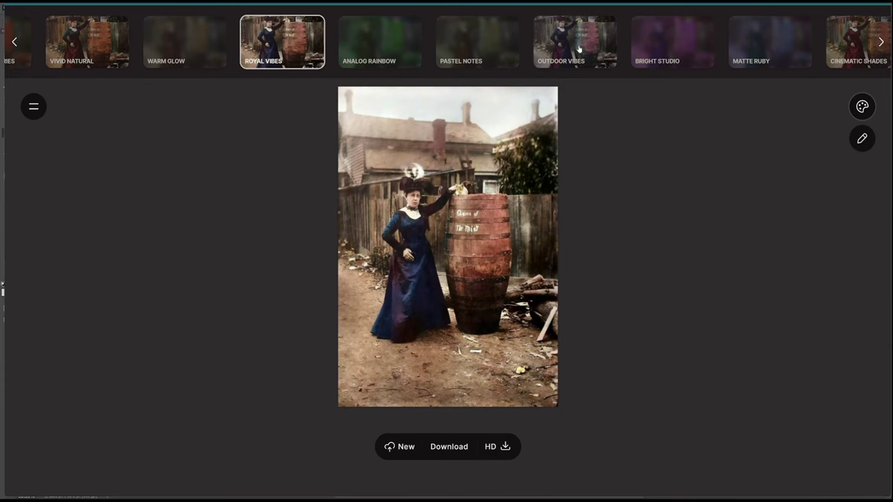
click(578, 48)
click(289, 43)
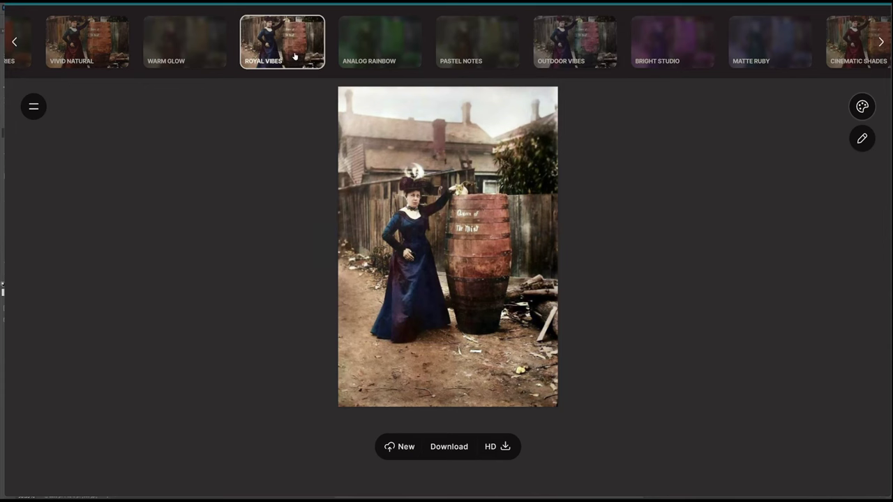
click(578, 49)
click(91, 42)
Step: Compare Cinematic Shades, Faded Elegance, Vintage Charm and Ambient Historic, and select the Garden Delights palette
click(850, 46)
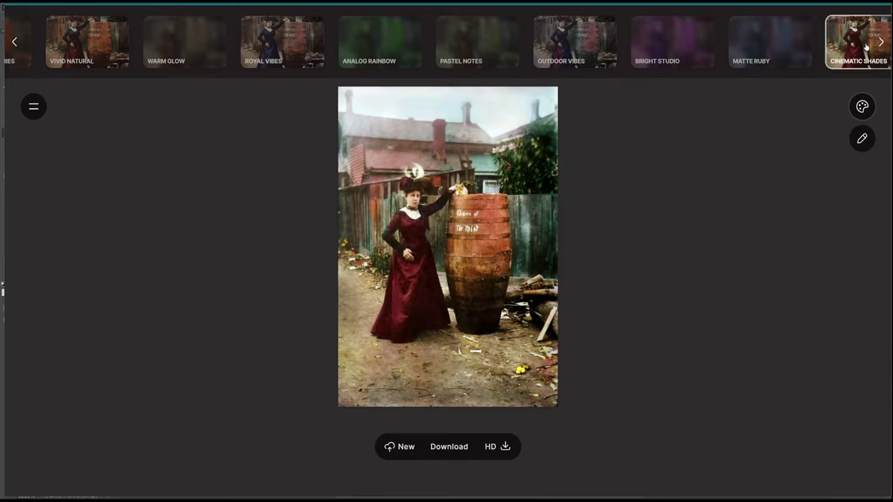
click(880, 42)
click(370, 43)
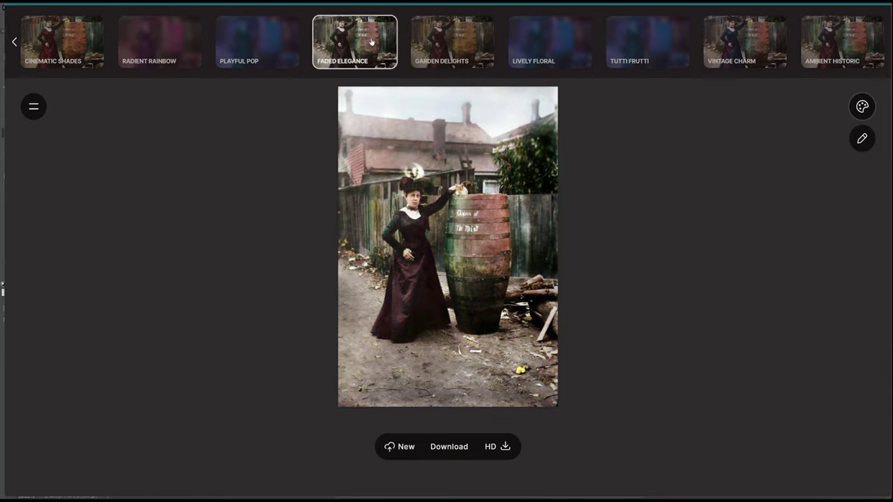
click(458, 44)
click(741, 47)
click(832, 50)
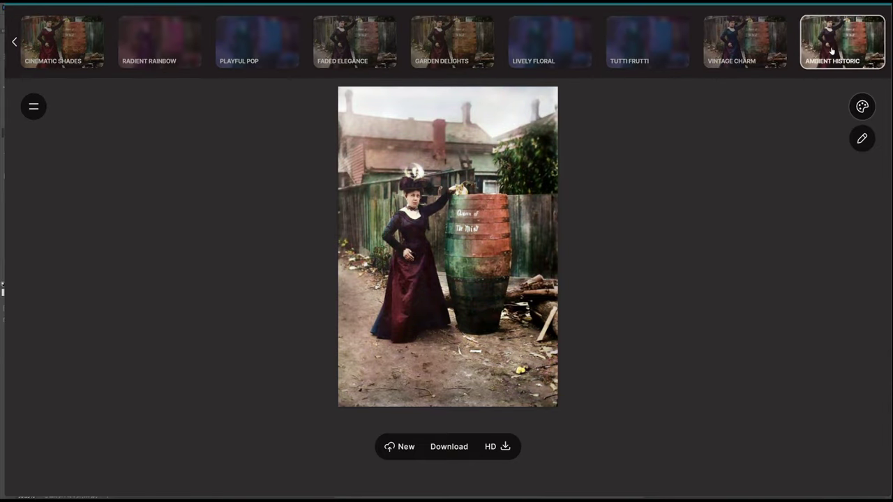
click(743, 51)
click(441, 47)
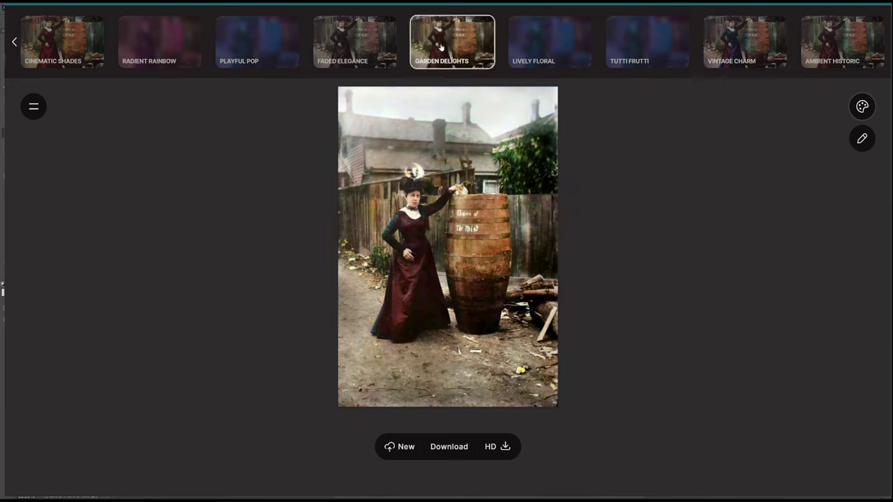
Step: Compare the Garden Delights colour version with Vintage Charm, Ambient Historic and Faded Elegance
click(741, 49)
click(834, 48)
click(422, 50)
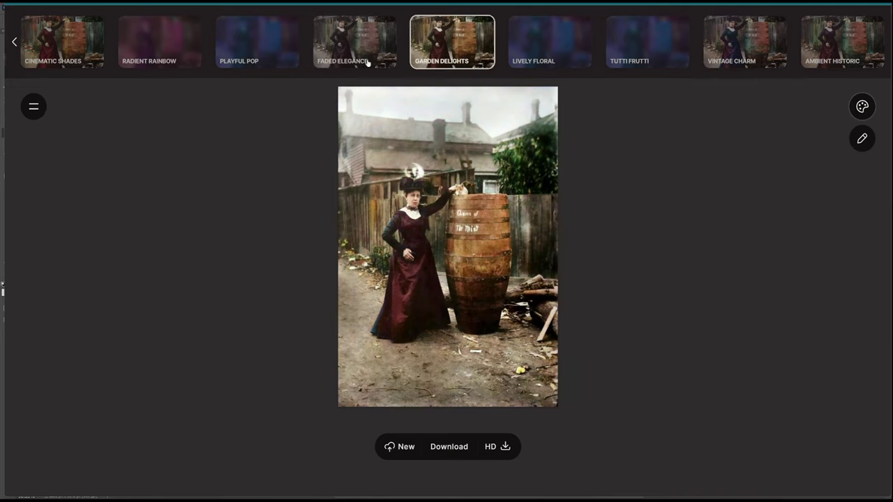
click(364, 58)
click(440, 51)
click(386, 55)
click(446, 51)
click(386, 53)
click(461, 49)
Step: Review the Outdoor Vibes, Royal Vibes and Vivid Natural colour versions again
drag(108, 47, 585, 46)
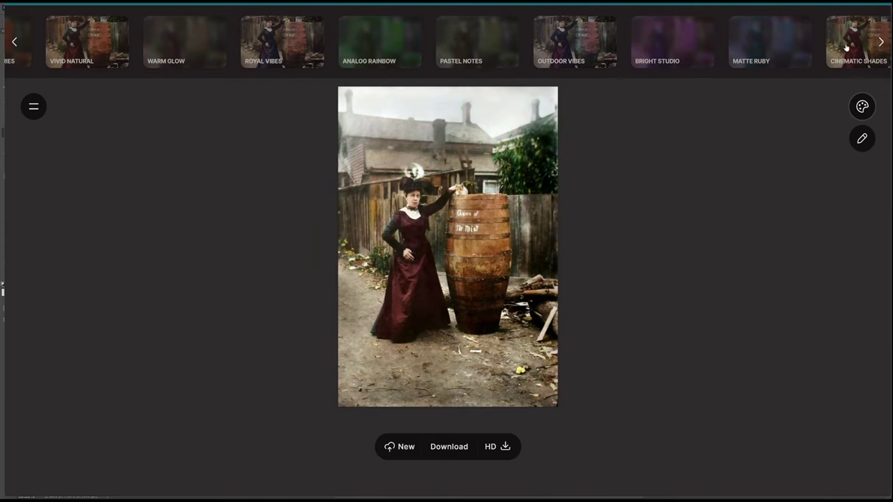
click(584, 46)
click(284, 52)
click(565, 45)
click(105, 51)
Step: Select the Garden Delights palette and download the colorized photo in HD
click(880, 42)
click(455, 49)
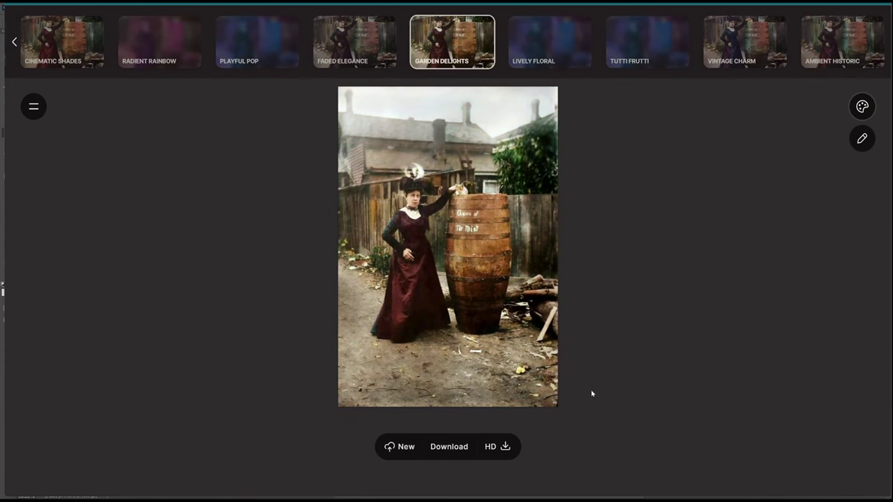
click(504, 446)
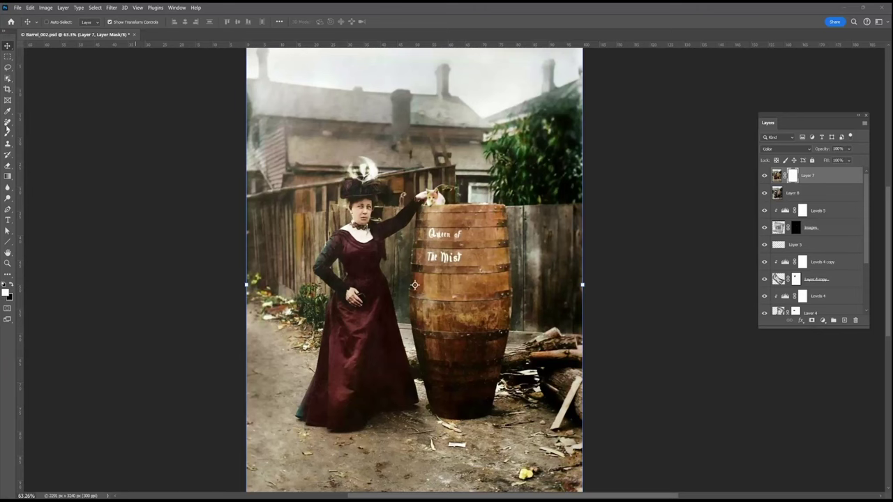
Step: In Photoshop, paint black at 100% opacity on Layer 7's mask over the house and the fence behind the woman
key(b)
click(765, 176)
click(764, 176)
key(bracketright)
key(bracketright)
key(bracketright)
key(bracketright)
key(bracketright)
key(bracketright)
key(bracketright)
key(bracketright)
key(bracketright)
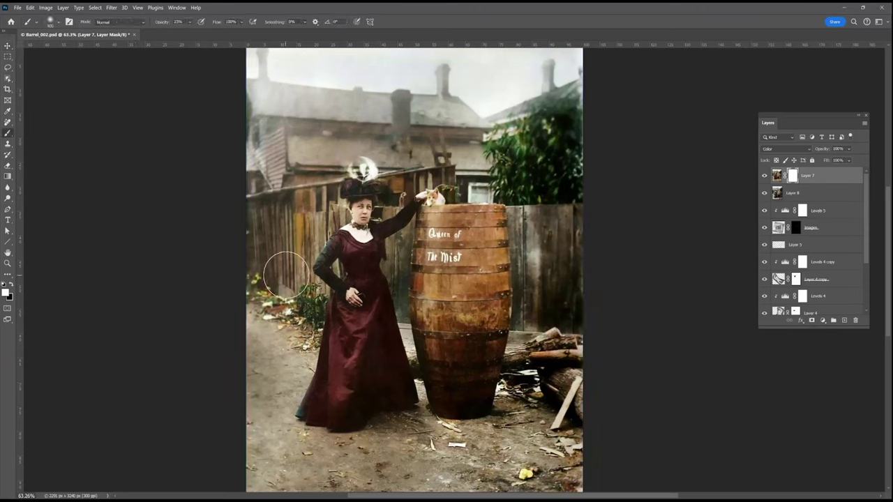
key(x)
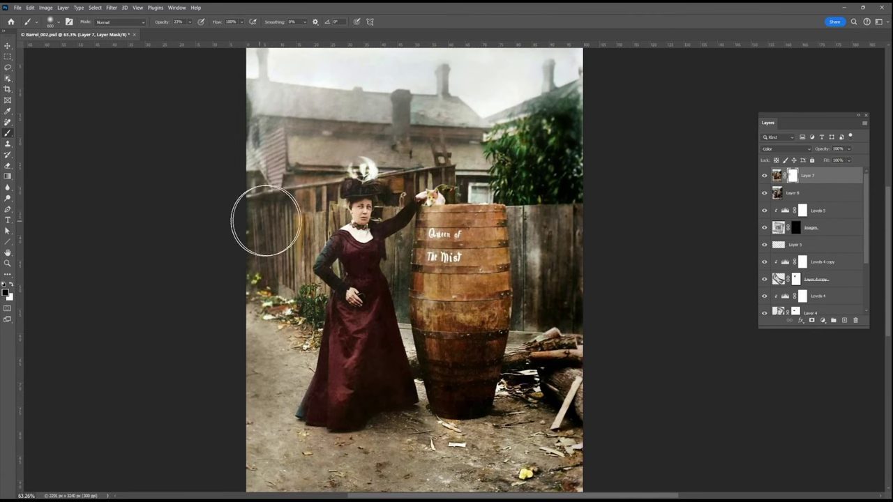
key(0)
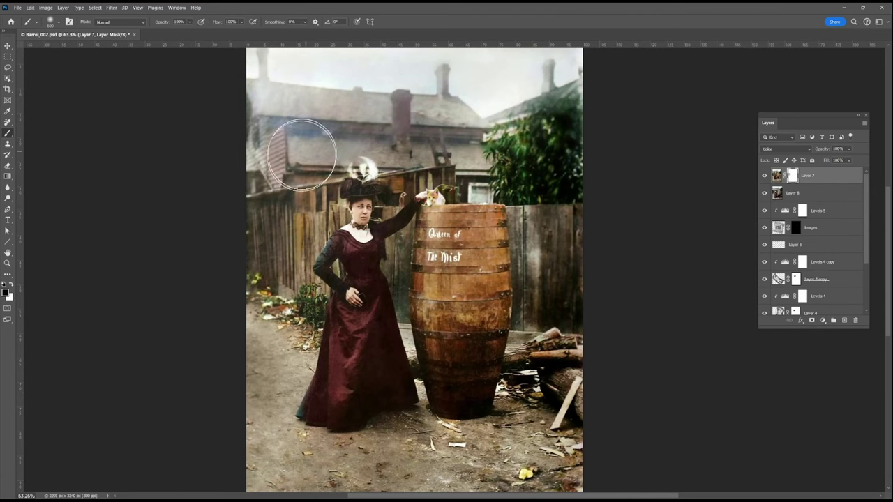
drag(277, 324, 226, 301)
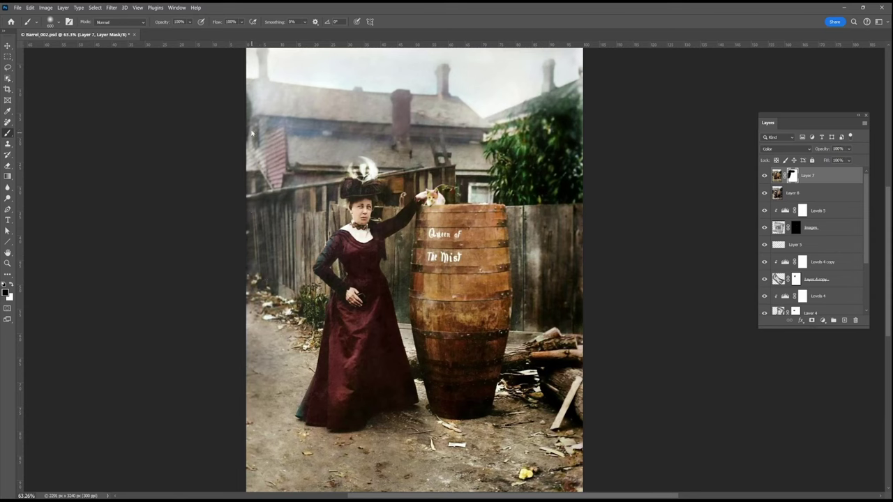
Step: Extend Layer 7's mask around the small window with a fine brush and across the roofline and sky with a larger one
key(bracketleft)
key(bracketleft)
key(bracketleft)
key(bracketleft)
key(bracketleft)
key(bracketleft)
drag(479, 193, 483, 189)
key(bracketright)
key(bracketright)
key(bracketright)
mouse_move(580, 62)
mouse_down()
mouse_move(453, 81)
mouse_move(554, 54)
mouse_move(302, 49)
mouse_up()
key(x)
scroll(546, 309, down, 1)
scroll(546, 309, up, 1)
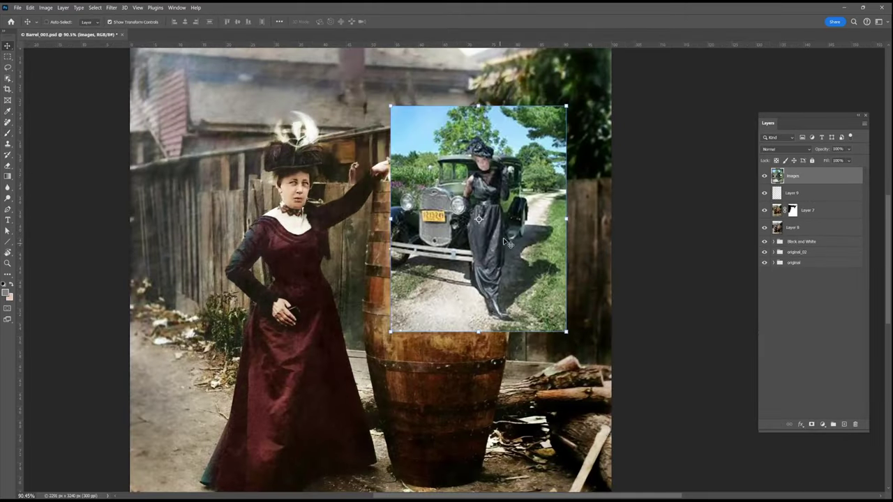
Step: Reposition the colour reference photo over the barrel and enable the Harmonization neural filter on it with Layer 7 as reference
drag(509, 244, 522, 227)
click(112, 7)
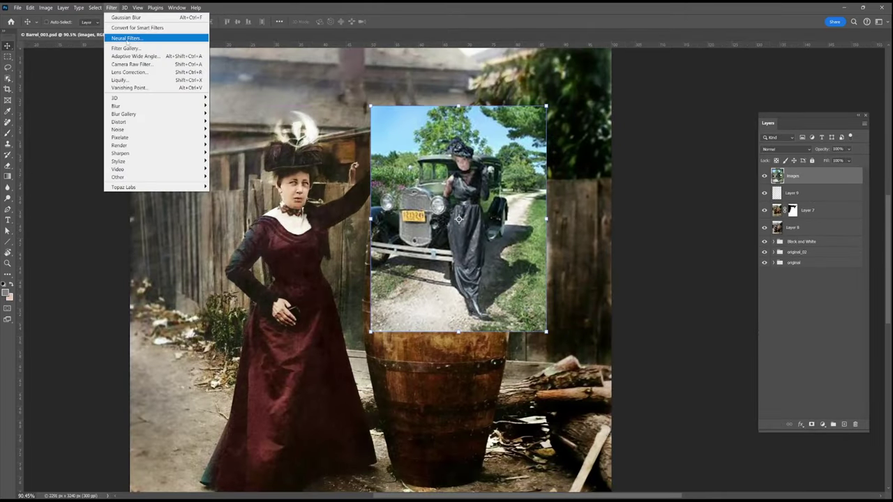
click(126, 38)
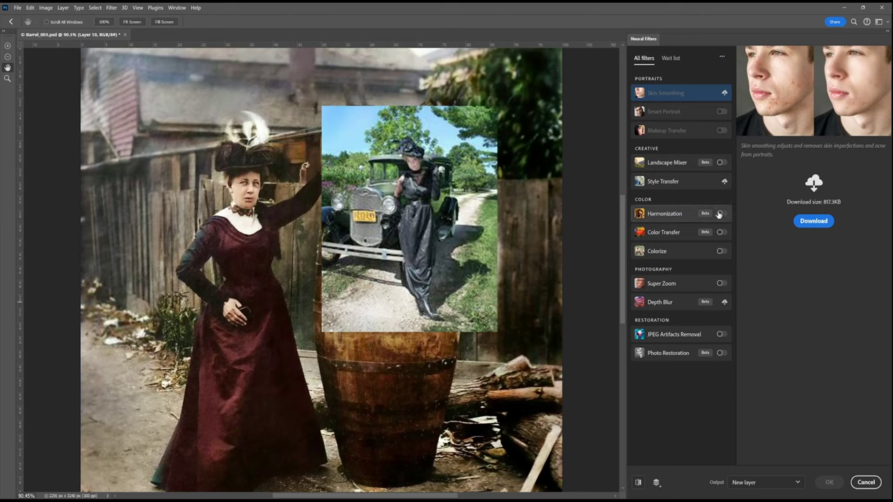
click(718, 214)
click(789, 133)
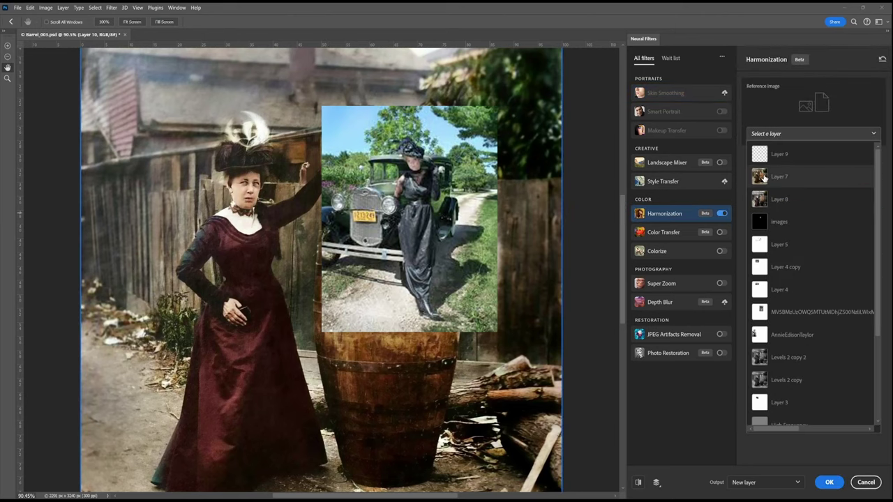
click(765, 178)
Step: Set the Harmonization strength to 94 with a neutral cyan-red balance, compare before and after, and output to a new layer
drag(845, 297, 809, 319)
click(857, 297)
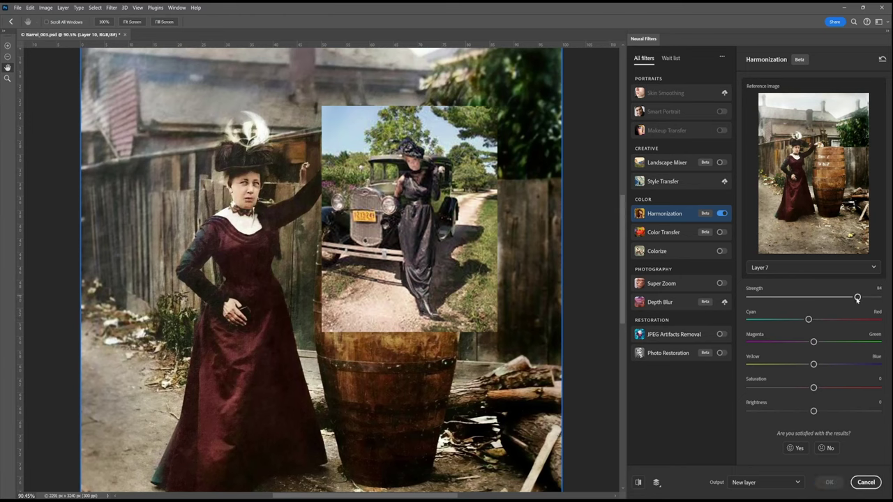
click(814, 320)
click(636, 482)
click(636, 482)
click(636, 482)
click(636, 482)
click(828, 482)
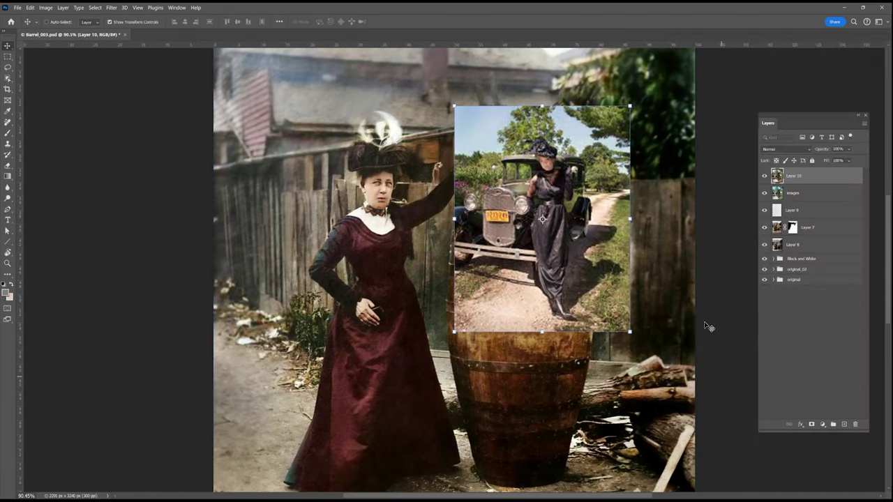
Step: Set Layer 9's blend mode to Color
click(804, 212)
click(780, 149)
click(766, 359)
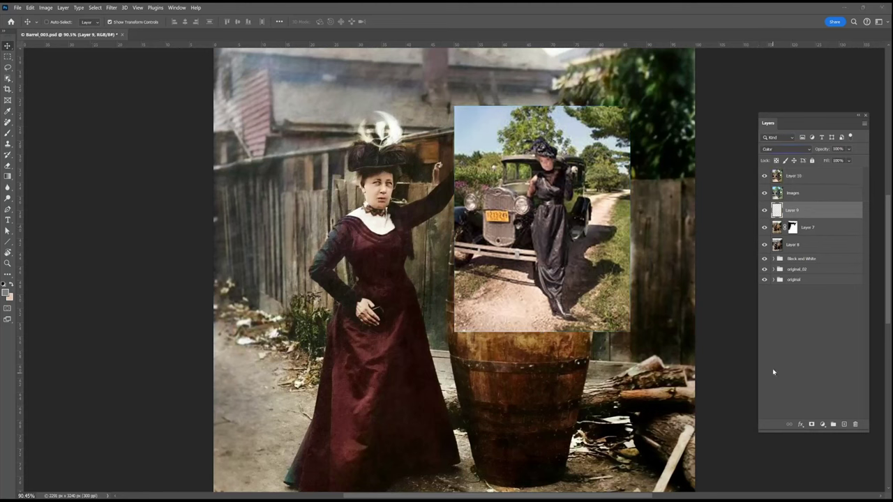
Step: Sample the black dress colour from the reference photo and paint it over the woman's red dress on Layer 9
click(7, 133)
alt+click(547, 231)
key(bracketleft)
key(bracketleft)
key(bracketleft)
key(bracketleft)
key(bracketleft)
key(bracketleft)
key(bracketleft)
key(bracketleft)
key(bracketleft)
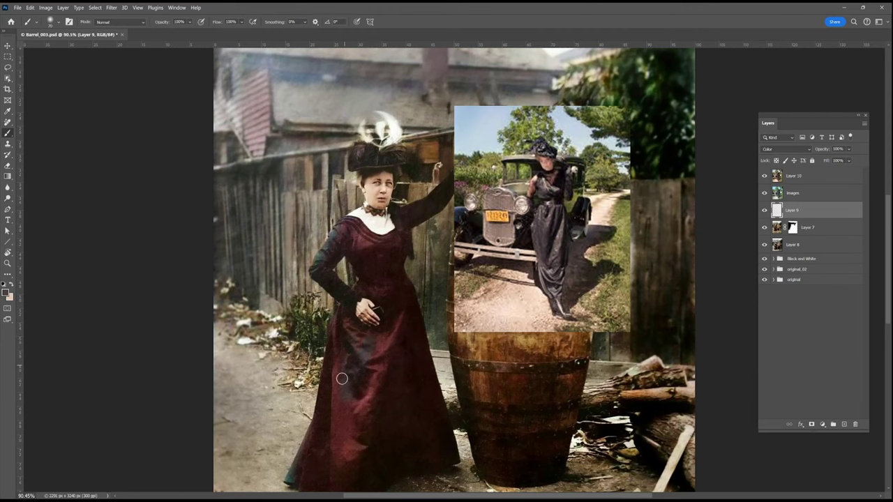
mouse_move(317, 435)
mouse_down()
mouse_move(337, 394)
mouse_move(344, 465)
mouse_move(395, 325)
mouse_move(395, 302)
mouse_move(354, 242)
mouse_move(374, 253)
mouse_move(399, 247)
mouse_move(380, 271)
mouse_move(404, 291)
mouse_move(445, 449)
mouse_move(393, 383)
mouse_move(366, 419)
mouse_move(338, 428)
mouse_up()
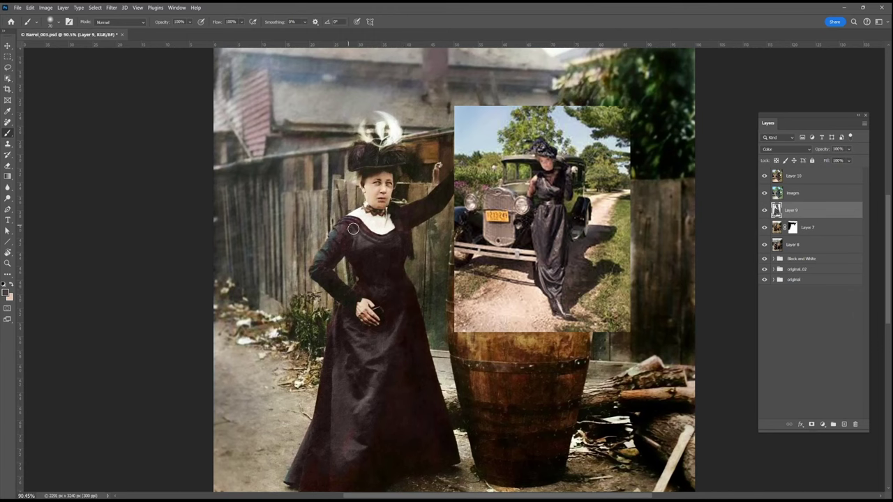
mouse_move(368, 275)
mouse_down()
mouse_move(424, 231)
mouse_move(398, 216)
mouse_up()
scroll(336, 396, down, 3)
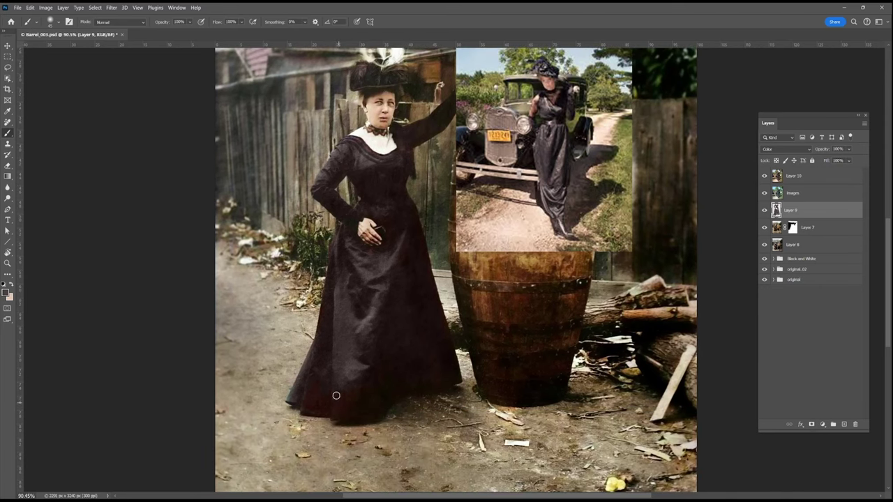
mouse_move(311, 402)
mouse_down()
mouse_move(311, 382)
mouse_move(329, 377)
mouse_up()
Step: Refine the dress tint at reduced brush opacity with a tone sampled from the skirt, and hide Layer 10 and the images layer
scroll(438, 349, up, 5)
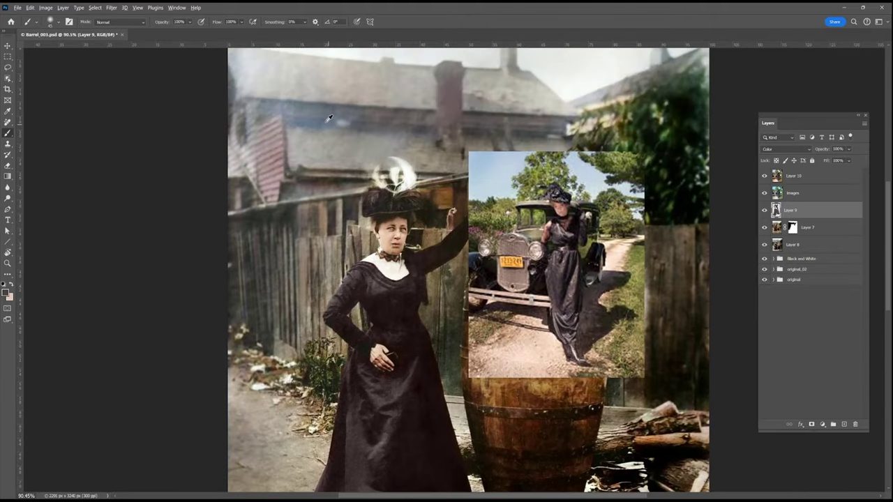
key(4)
scroll(355, 411, down, 4)
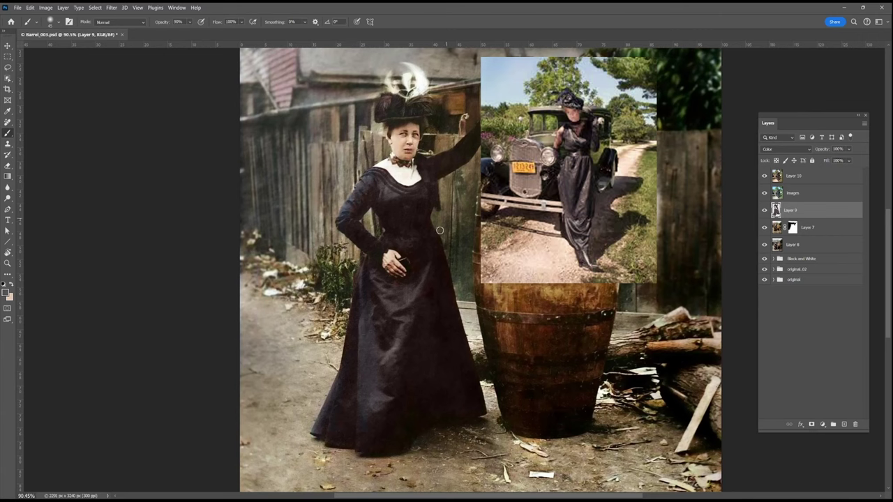
alt+click(391, 352)
drag(765, 194, 764, 176)
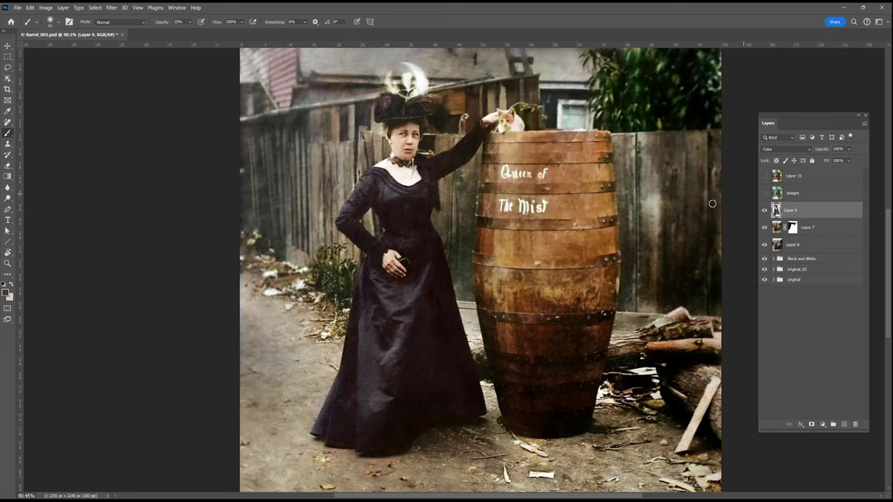
Step: Paint over the blue haze on the house using colours sampled from the roof and wall
scroll(450, 188, up, 5)
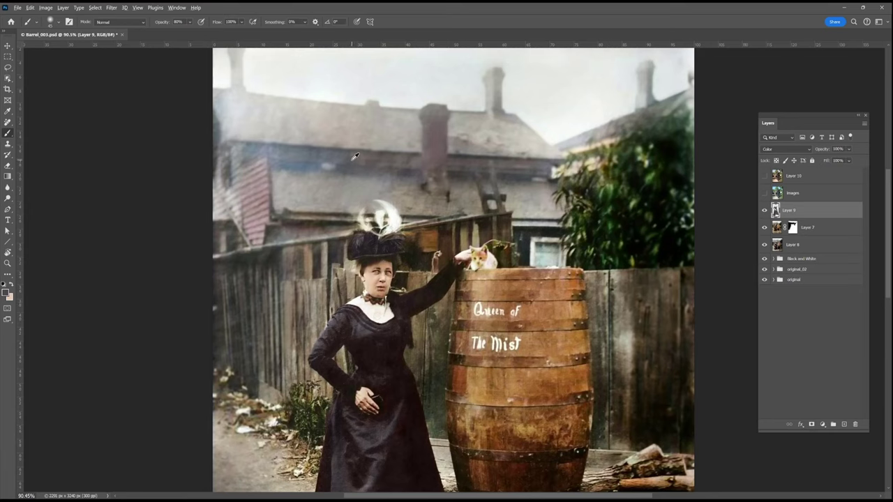
mouse_move(281, 166)
mouse_down()
mouse_move(293, 157)
mouse_move(258, 152)
mouse_up()
alt+click(239, 121)
mouse_move(239, 122)
mouse_down()
mouse_move(303, 112)
mouse_move(276, 127)
mouse_move(245, 124)
mouse_move(231, 104)
mouse_move(257, 125)
mouse_up()
alt+click(247, 157)
Step: Choose a new foreground colour to retouch the house's red siding, and sample colours from the fence
click(6, 293)
click(679, 308)
click(588, 256)
click(745, 213)
mouse_move(246, 179)
mouse_down()
mouse_move(262, 228)
mouse_move(262, 195)
mouse_move(256, 236)
mouse_move(228, 200)
mouse_move(212, 164)
mouse_up()
alt+click(304, 294)
alt+click(255, 286)
Step: Set the brush opacity to 70% and choose a muted red for tinting the woman's face
key(7)
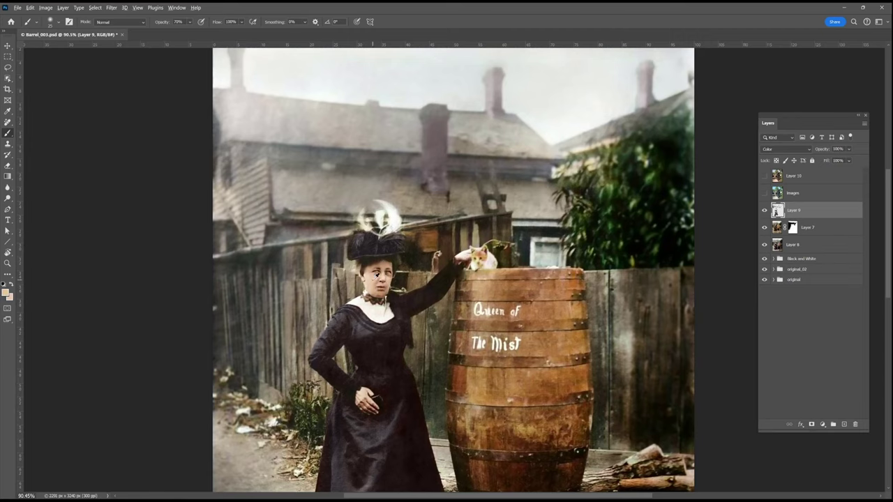
key(F6)
drag(184, 316, 189, 327)
click(160, 331)
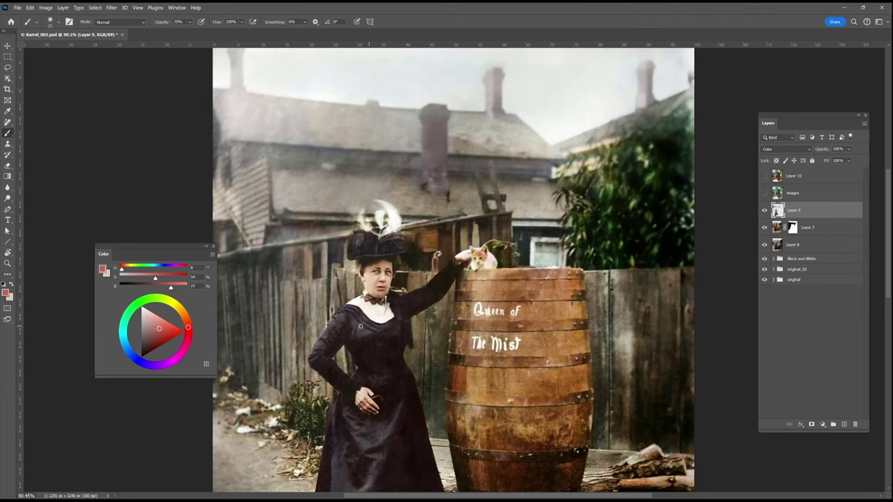
click(153, 325)
scroll(390, 274, up, 5)
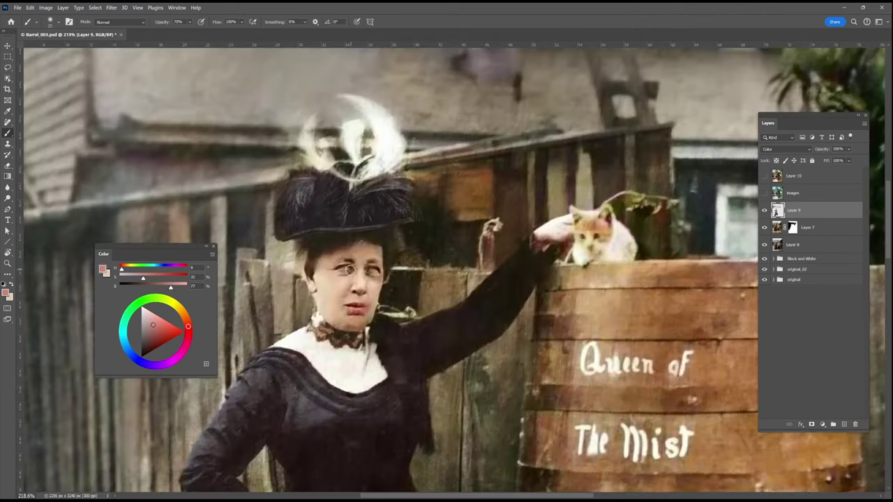
Step: Touch up the woman's face and eyes with an orange-brown skin tone, a near-white and a beige
drag(188, 326, 185, 318)
click(157, 330)
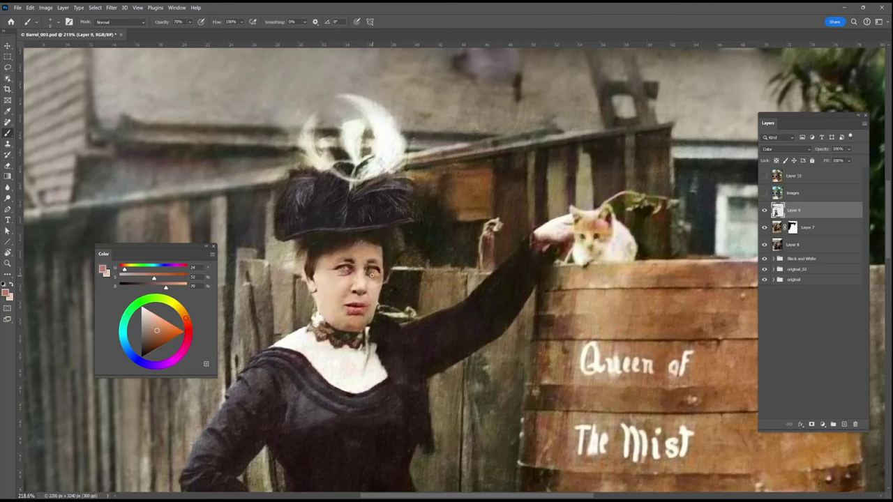
click(143, 309)
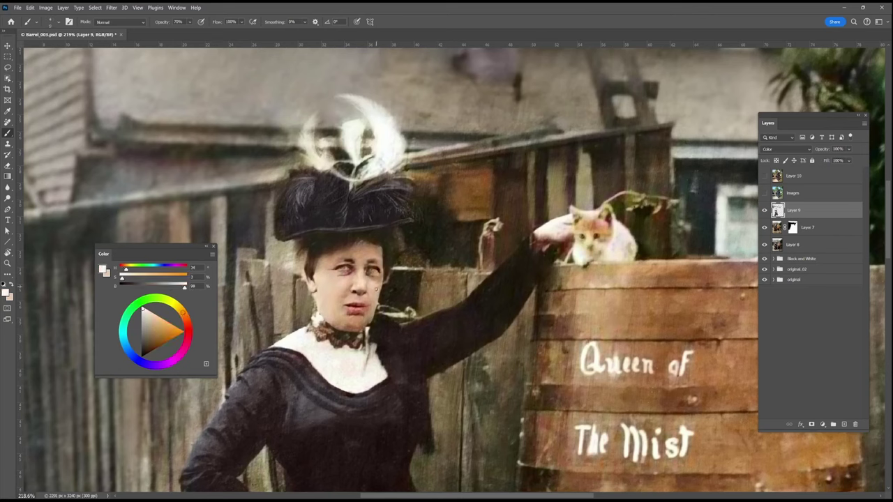
click(145, 324)
click(157, 327)
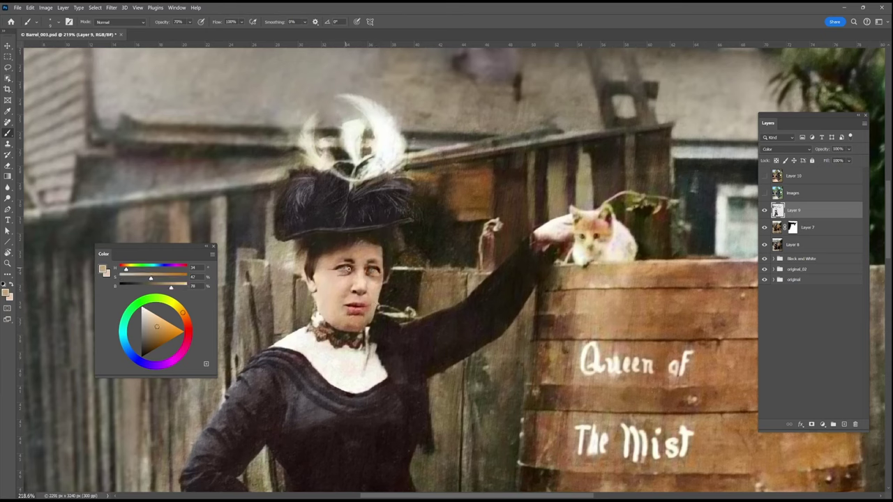
Step: Tint the woman's eyes with a greyed blue-green and a muted yellow-green, and sample nearby skin tones for touch-ups
click(125, 331)
click(146, 336)
alt+click(286, 323)
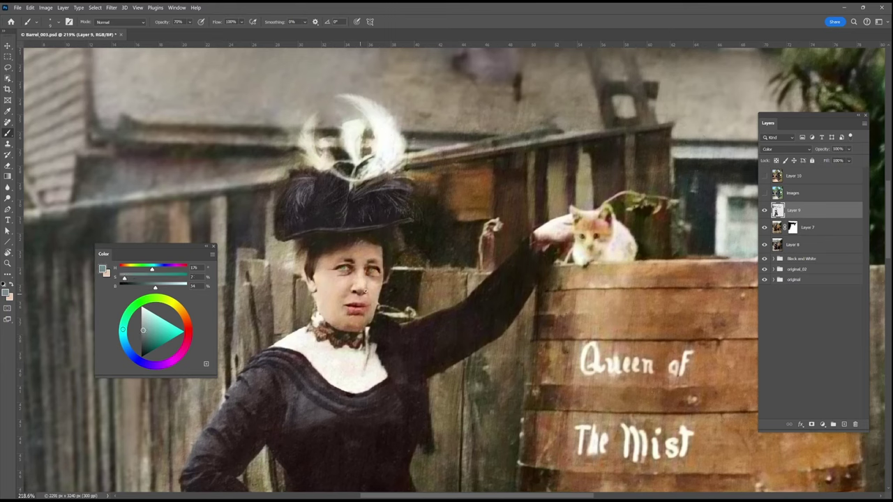
click(171, 302)
click(145, 329)
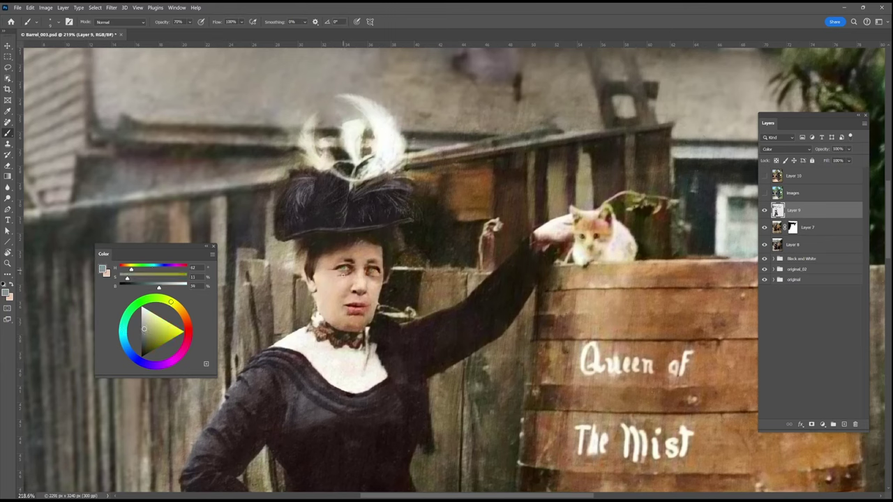
alt+click(344, 270)
alt+click(353, 281)
Step: Try a warm orange and a muted red for the woman's face, and sample the cheek tone
click(167, 331)
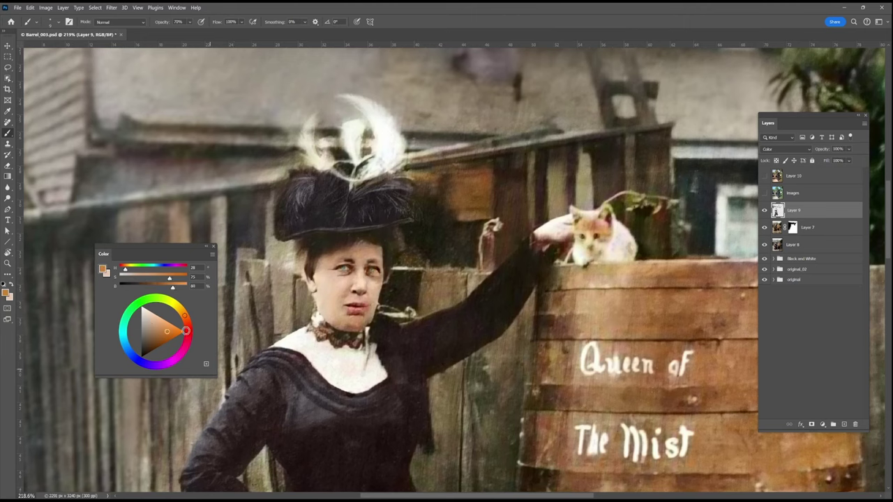
click(187, 331)
click(143, 336)
alt+click(334, 304)
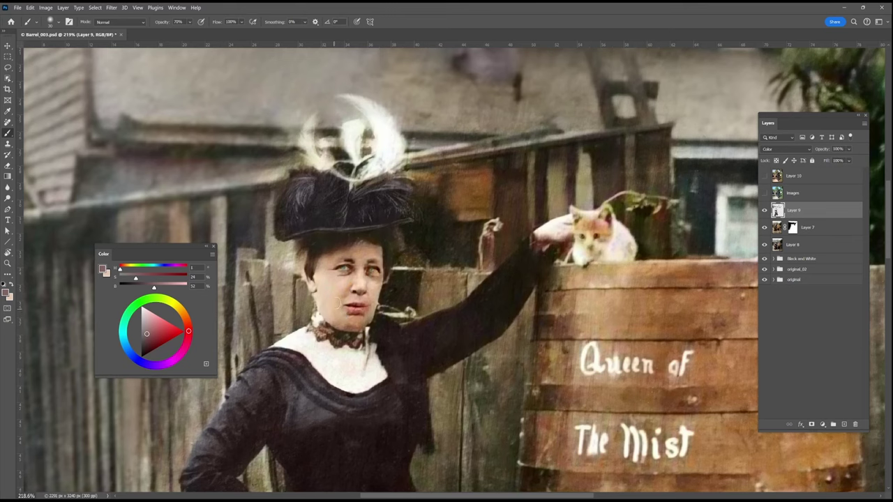
Step: Tint the woman's forehead and hairline with muted to saturated orange-reds, and sample the dark brown of her hair
click(187, 323)
click(145, 339)
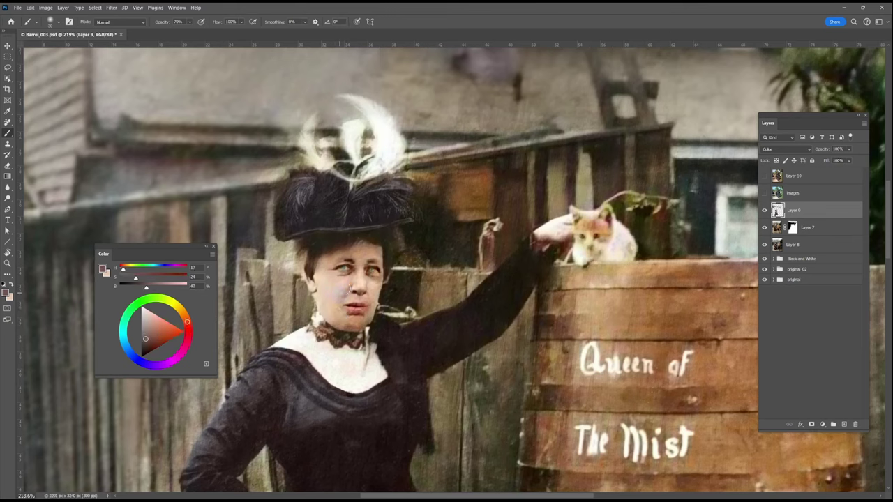
click(152, 341)
click(157, 341)
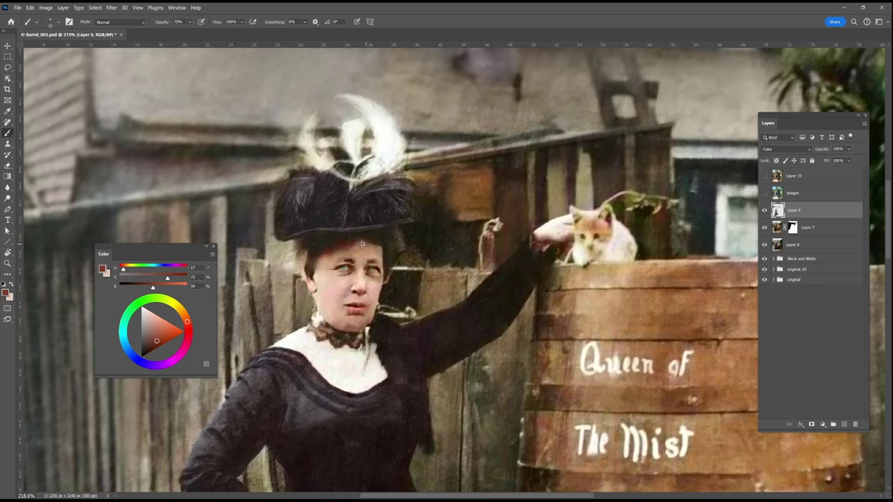
alt+click(366, 239)
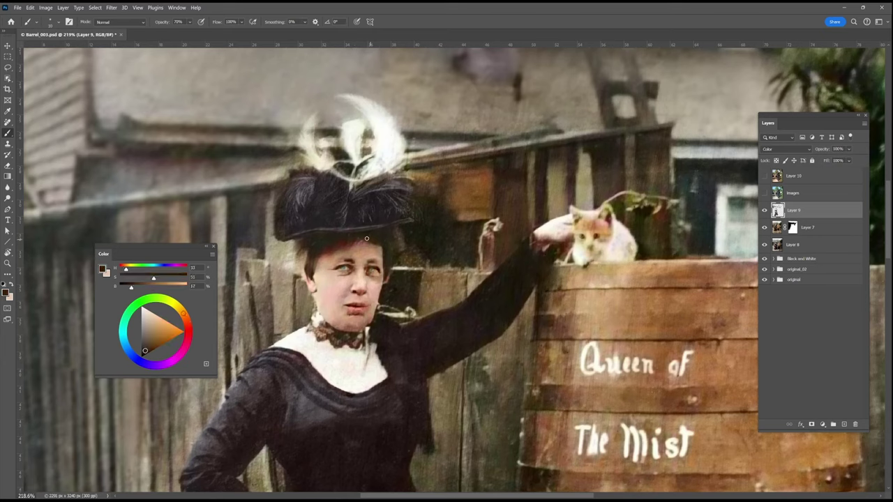
alt+click(325, 255)
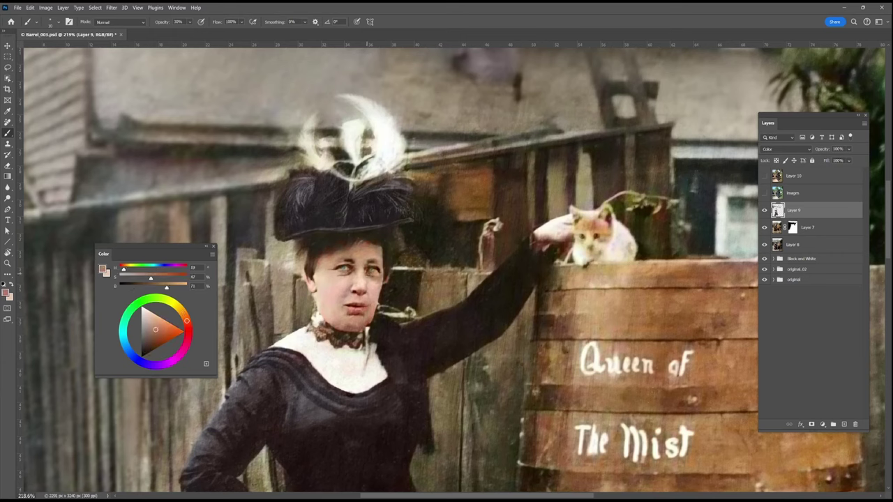
Step: Tint the hand beside the cat with a light peach using a larger brush at 30% opacity, and sample the cat's fur
key(bracketright)
key(bracketright)
key(bracketright)
key(bracketright)
key(bracketright)
drag(554, 240, 555, 247)
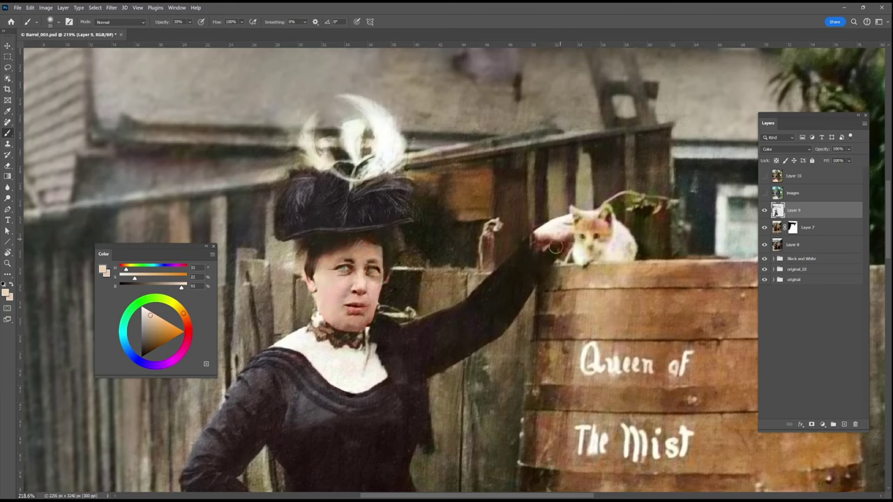
alt+click(603, 244)
alt+click(601, 247)
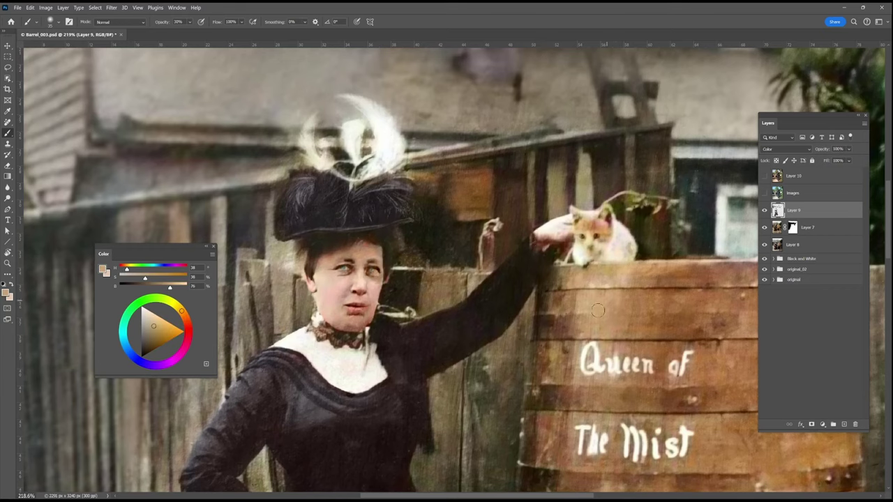
Step: Recolour the barrel's hoops with a grey-brown sampled from the ground and mute its wood with a sampled fence tone
scroll(674, 452, down, 8)
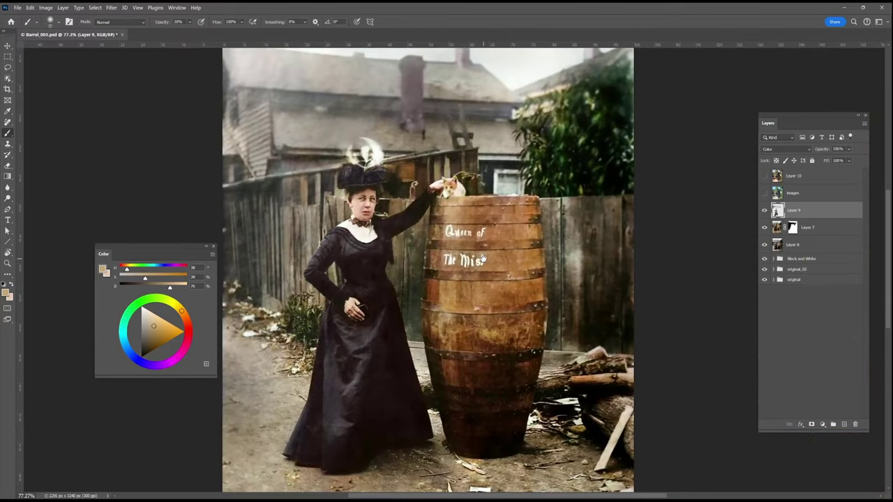
scroll(360, 196, up, 3)
scroll(370, 208, down, 1)
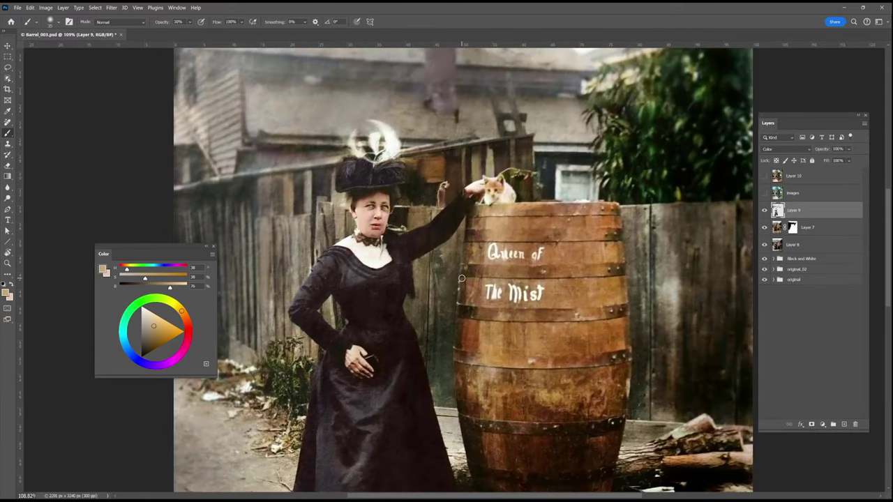
alt+click(226, 387)
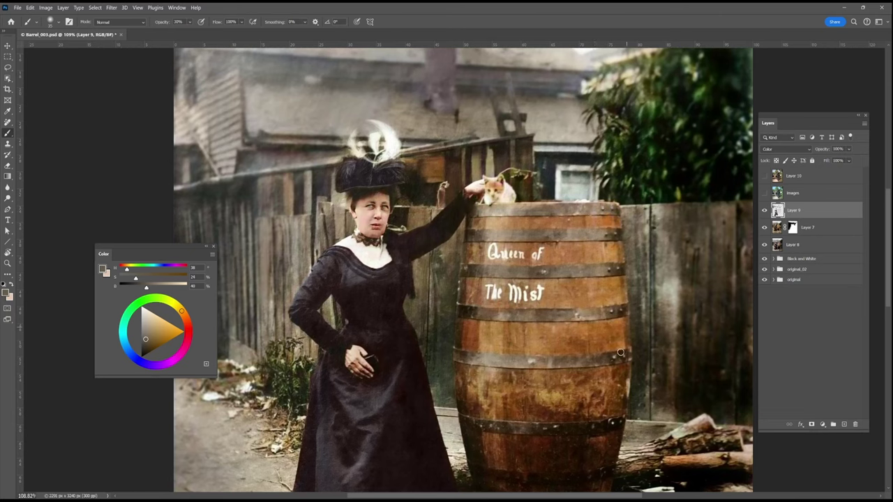
alt+click(646, 258)
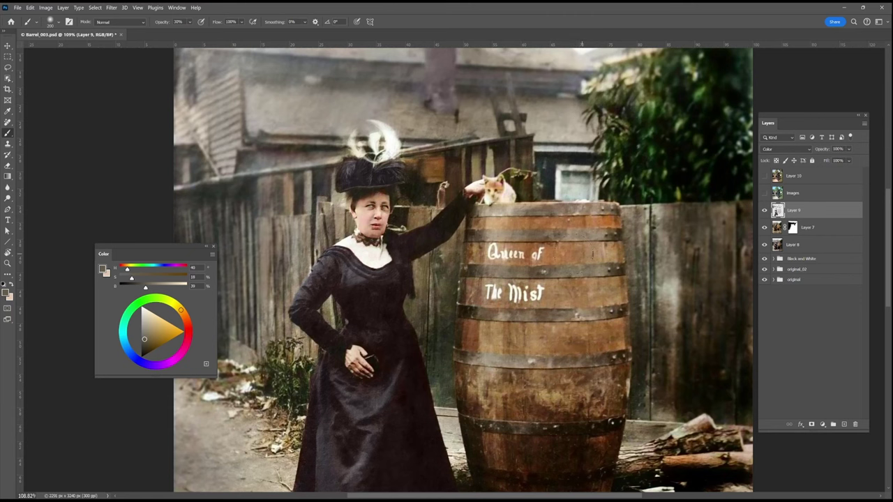
Step: Sample the plank's orange-brown and the twig's green for touching up the area around the cat
scroll(620, 399, down, 4)
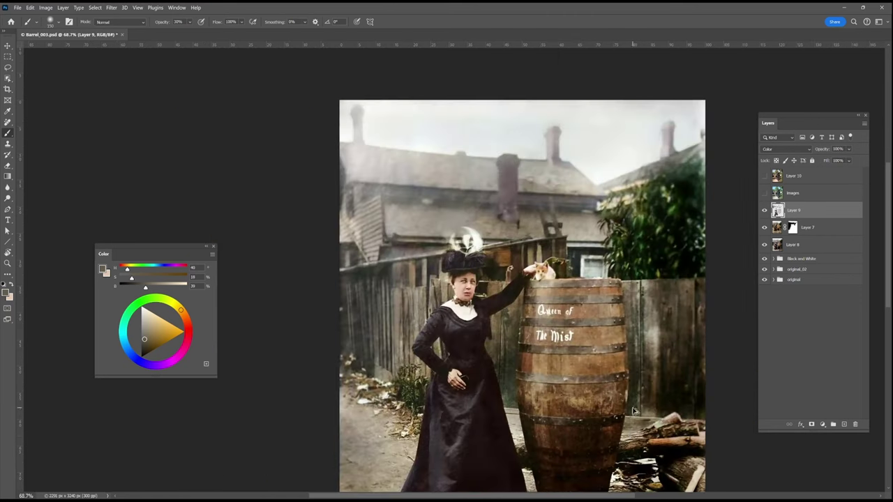
drag(630, 434, 583, 344)
scroll(430, 273, up, 4)
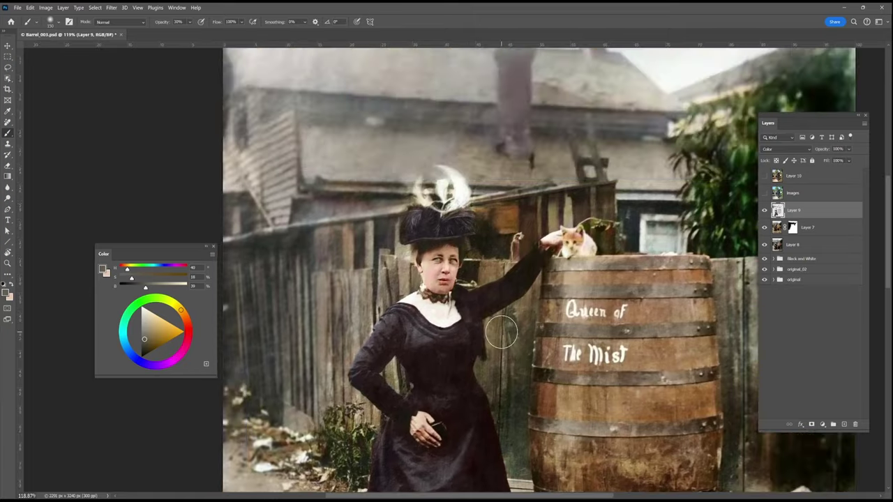
alt+click(512, 213)
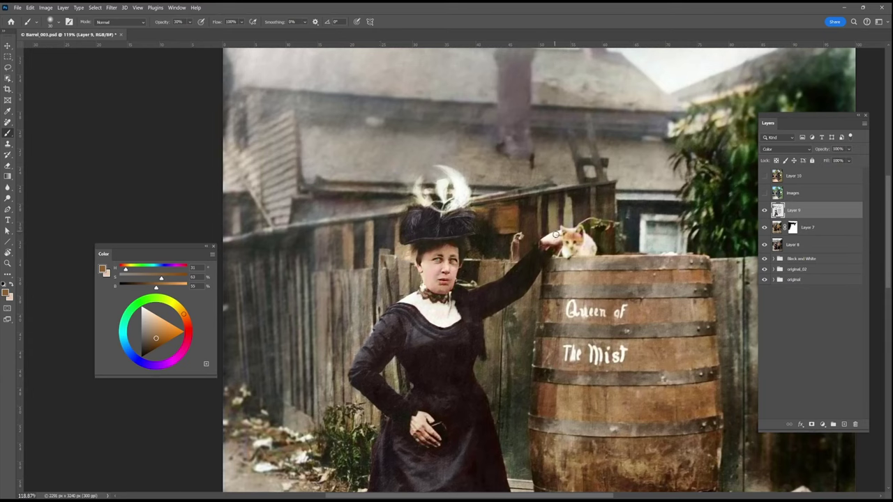
alt+click(601, 228)
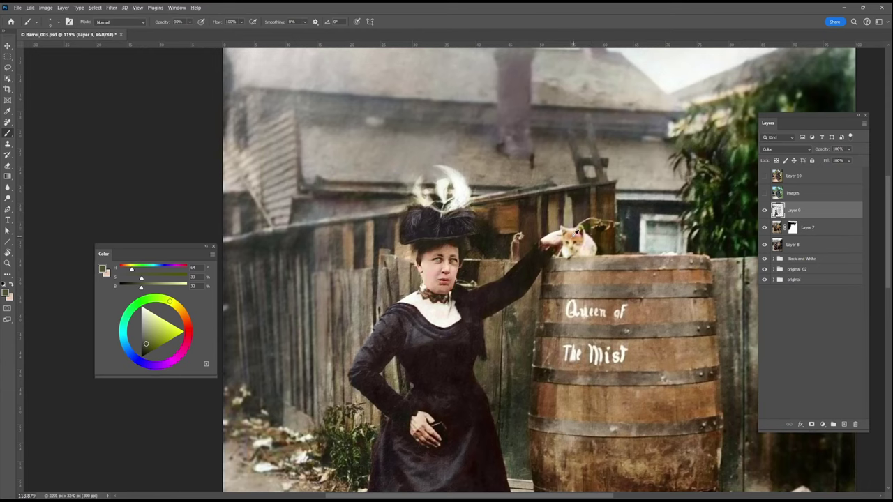
Step: Tint the cat's fur with sampled beige and orange tones at 90% brush opacity and colour the twig's berries muted red
alt+click(578, 236)
alt+click(560, 244)
alt+click(590, 229)
alt+click(568, 224)
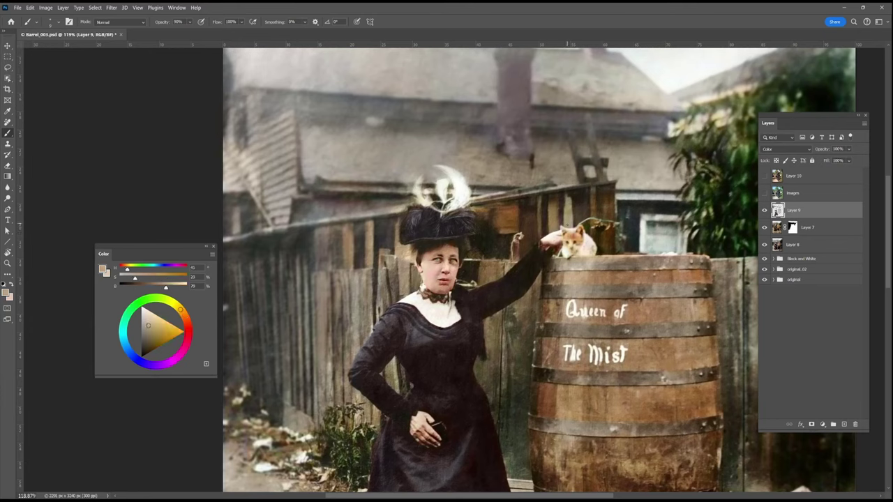
alt+click(575, 234)
alt+click(575, 236)
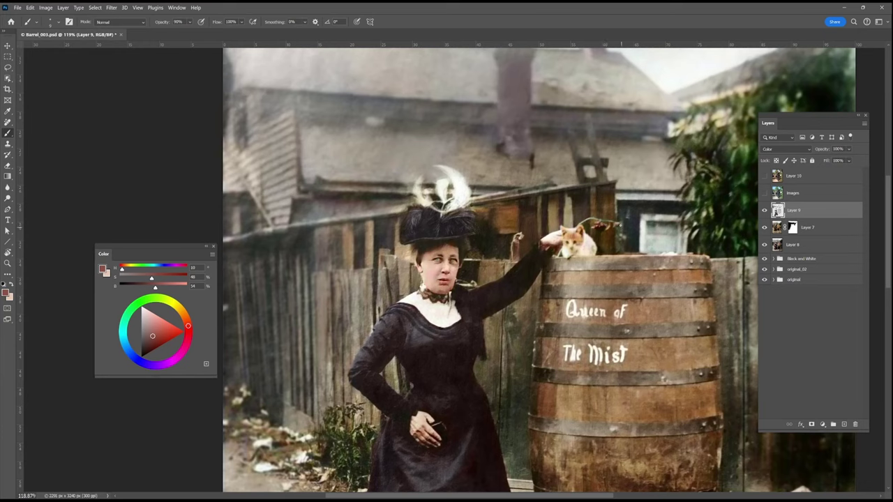
Step: Sample the face's skin tone, and tint the choker and the dress's neckline trim with a muted yellow-green
alt+click(433, 259)
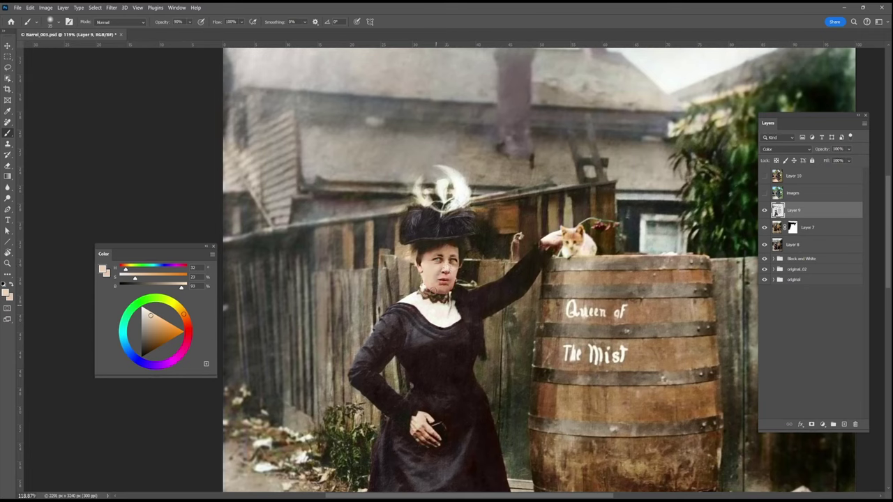
click(169, 301)
click(145, 337)
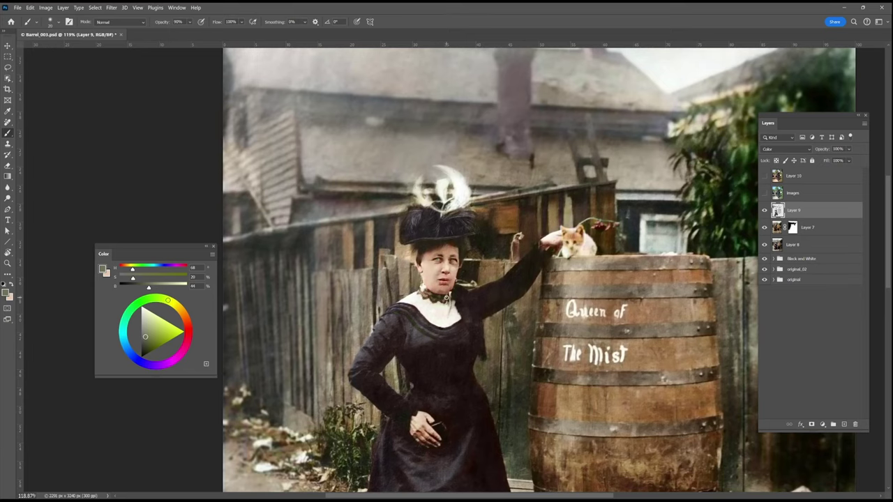
Step: Touch up the fence boards between the woman and the barrel with sampled beige and dark tones
scroll(518, 266, down, 2)
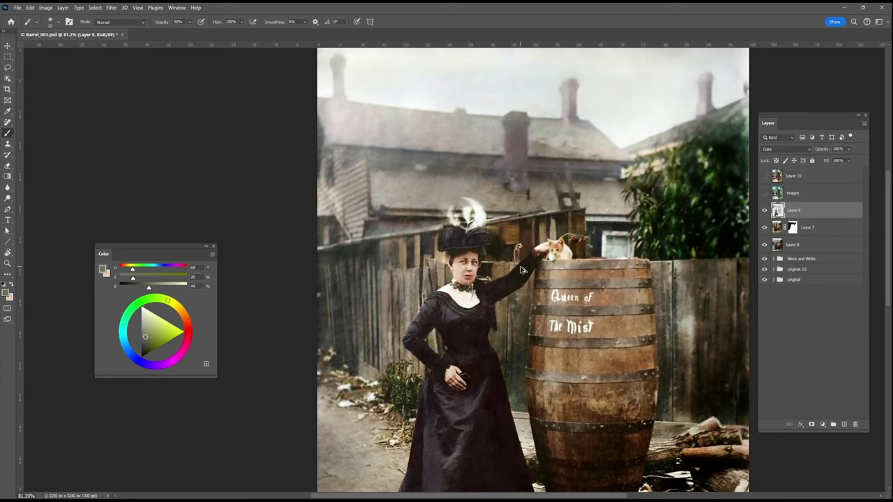
alt+click(403, 332)
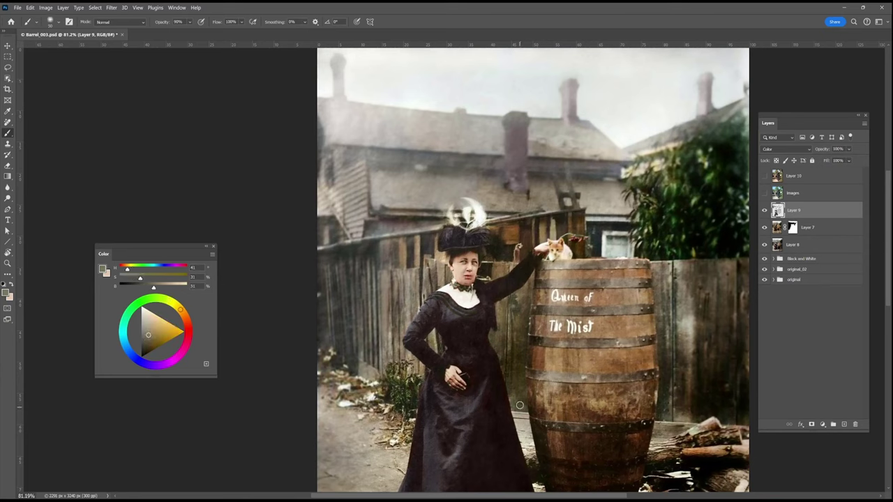
alt+click(520, 332)
alt+click(700, 365)
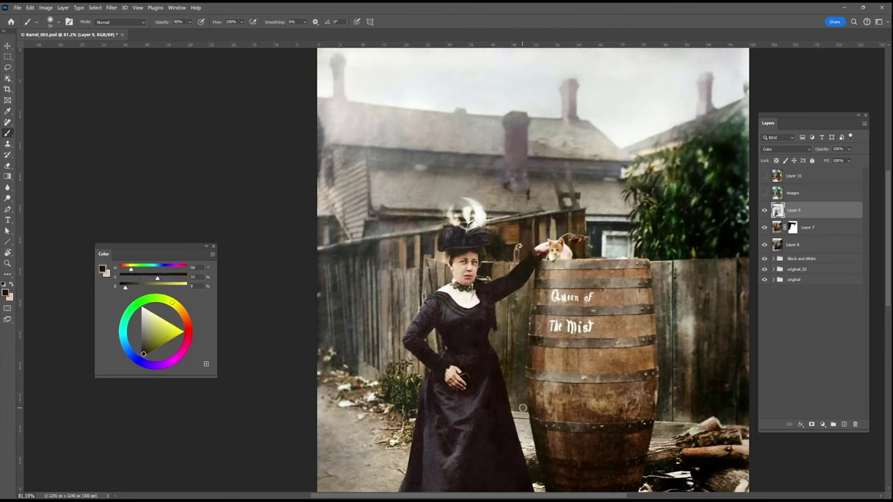
alt+click(685, 309)
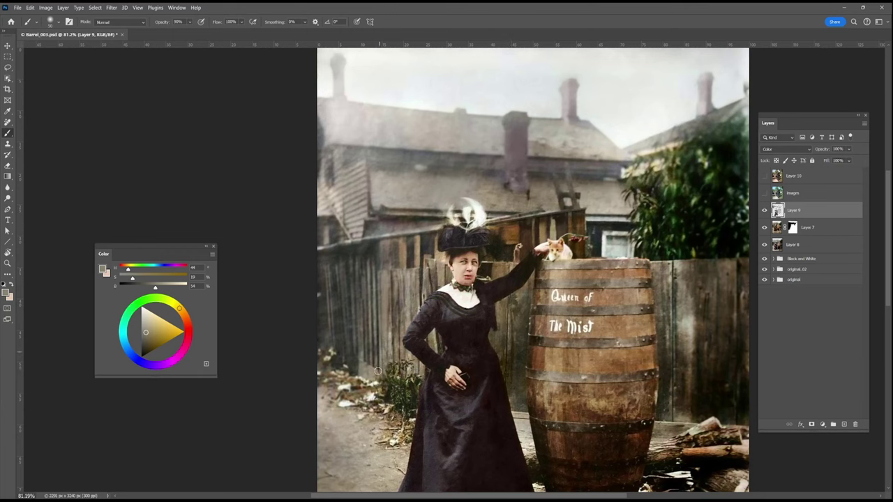
Step: Tint the ground around the skirt's hem and the logs beside the barrel with sampled browns
drag(694, 413, 667, 264)
alt+click(438, 408)
drag(444, 410, 459, 412)
alt+click(491, 383)
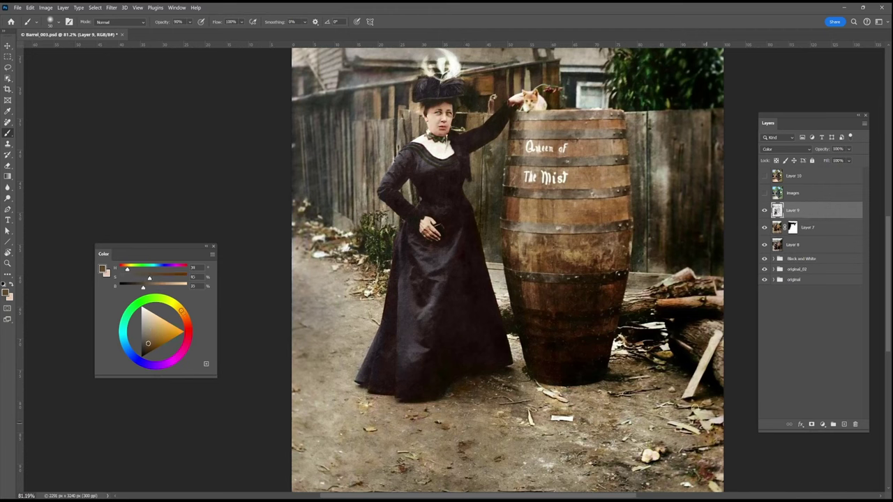
alt+click(702, 326)
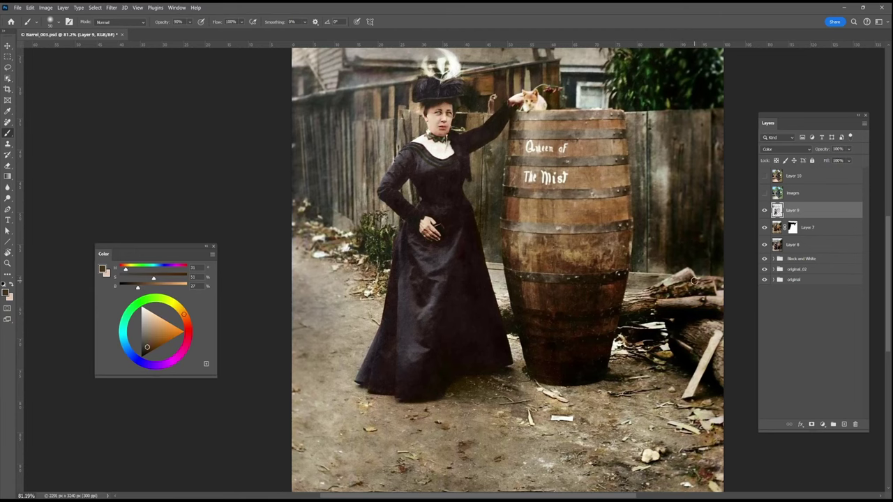
scroll(628, 276, down, 3)
mouse_move(598, 190)
mouse_down()
mouse_move(525, 244)
mouse_move(471, 230)
mouse_up()
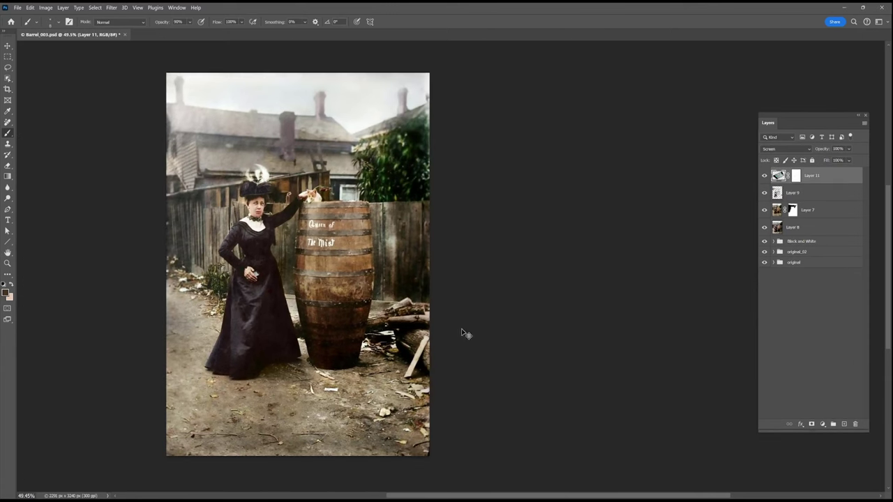
Step: Add a new layer and retouch the woman's hand holding the phone with the Remove tool, sampling all layers
scroll(239, 203, up, 4)
scroll(297, 328, up, 10)
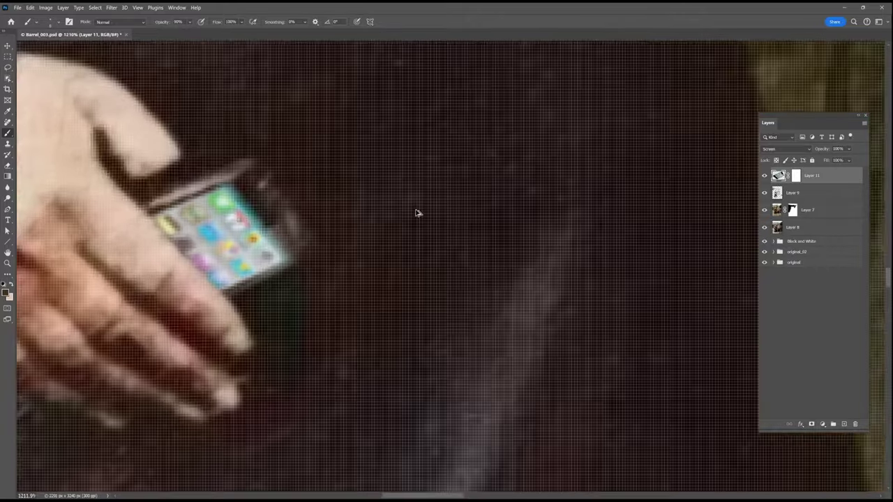
scroll(417, 213, down, 5)
drag(401, 281, 503, 314)
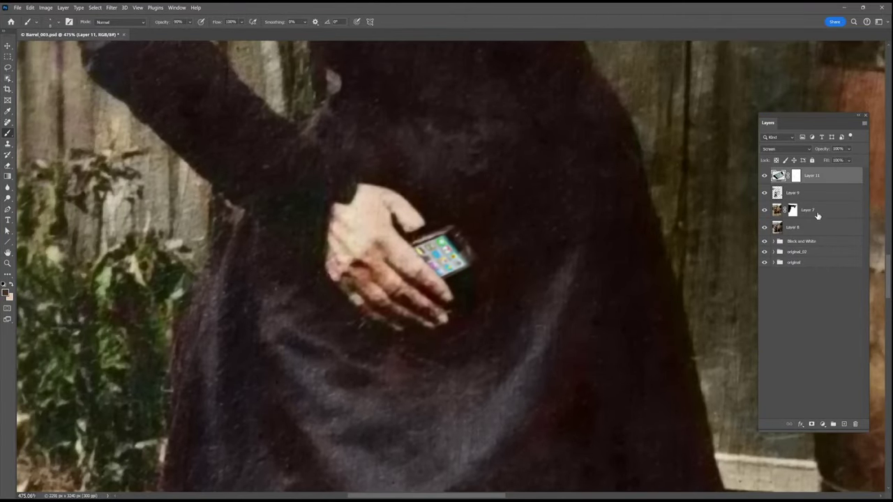
click(845, 423)
click(7, 123)
mouse_move(381, 196)
mouse_down()
mouse_move(377, 227)
mouse_move(354, 223)
mouse_up()
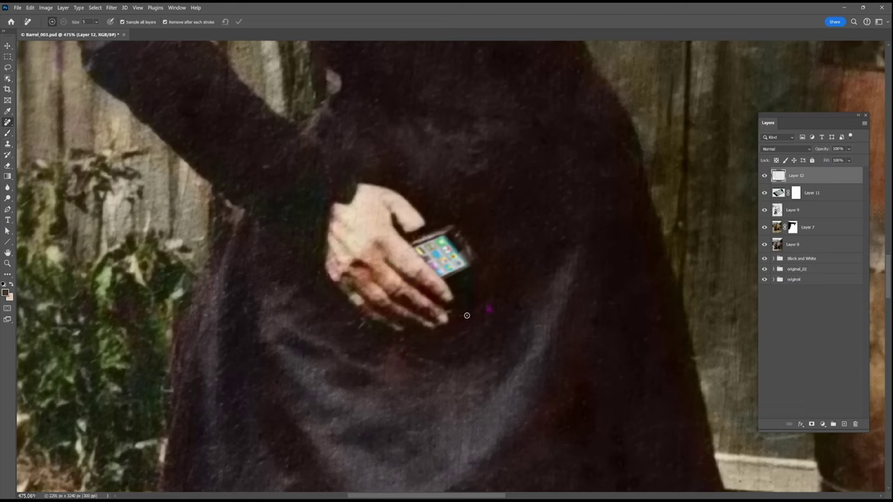
click(357, 324)
click(329, 298)
Step: Add another layer in Color blend mode for brushing colour onto the hand
click(844, 424)
click(800, 149)
click(782, 367)
key(b)
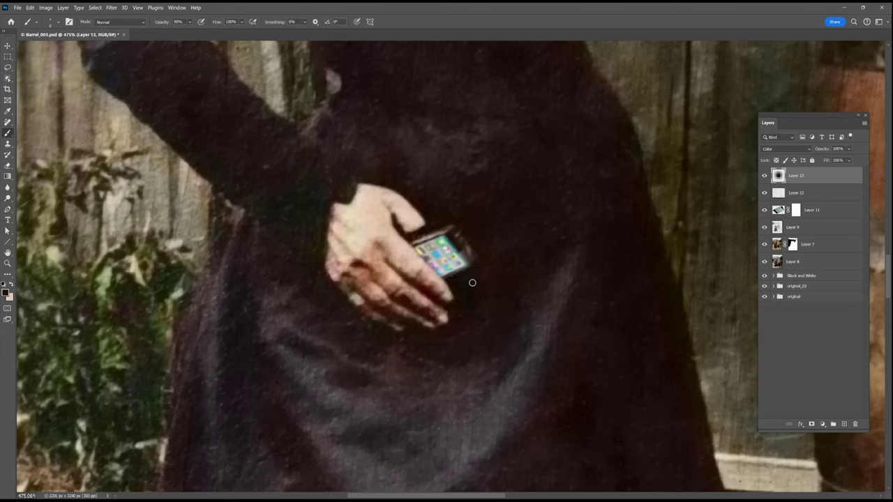
Step: Even out the colour of the hand holding the phone with sampled skin tones, enlarging the brush for the broader areas
alt+click(364, 239)
mouse_move(361, 242)
mouse_down()
mouse_move(340, 231)
mouse_move(339, 275)
mouse_up()
alt+click(341, 255)
drag(370, 301, 396, 325)
key(bracketright)
key(bracketright)
key(bracketright)
key(bracketright)
key(bracketright)
mouse_move(374, 221)
mouse_down()
mouse_move(347, 217)
mouse_move(344, 252)
mouse_up()
alt+click(363, 211)
Step: Sample a brown from beside the skirt and tint the bush and the debris on the ground at 30% brush opacity
scroll(474, 357, down, 2)
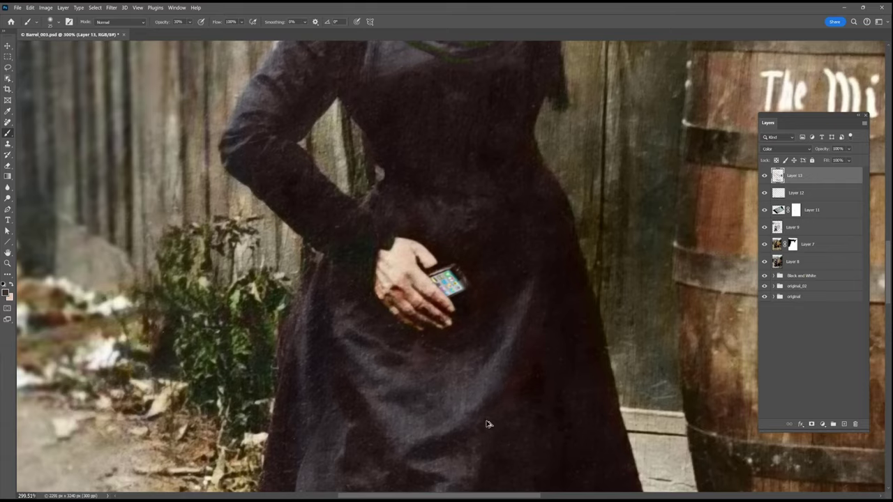
scroll(487, 422, down, 3)
alt+click(372, 408)
mouse_move(374, 399)
mouse_down()
mouse_move(373, 414)
mouse_move(334, 403)
mouse_move(345, 411)
mouse_up()
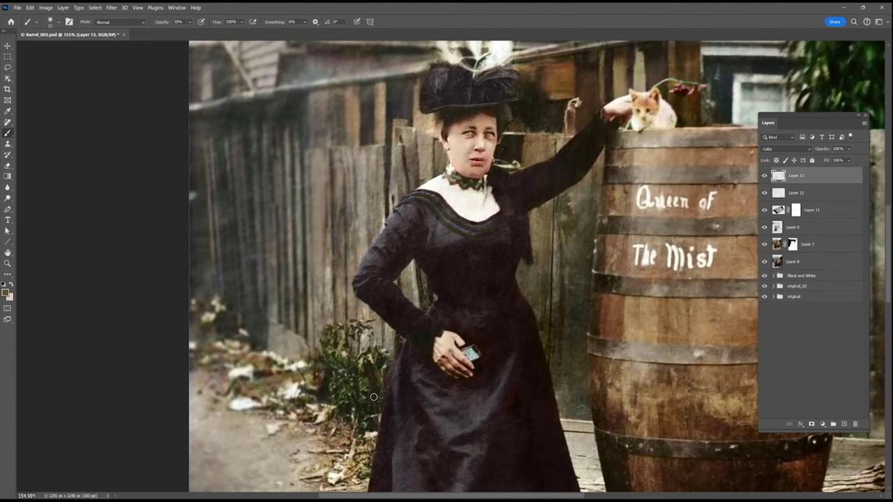
mouse_move(335, 366)
mouse_down()
mouse_move(353, 389)
mouse_move(351, 420)
mouse_move(383, 376)
mouse_up()
drag(363, 463, 366, 475)
drag(268, 388, 219, 388)
Step: Sample the weathered fence tone near the bush and use 90% brush opacity for touch-ups around the fence and barrel
alt+click(215, 330)
scroll(561, 413, down, 5)
scroll(562, 413, up, 3)
drag(586, 410, 445, 380)
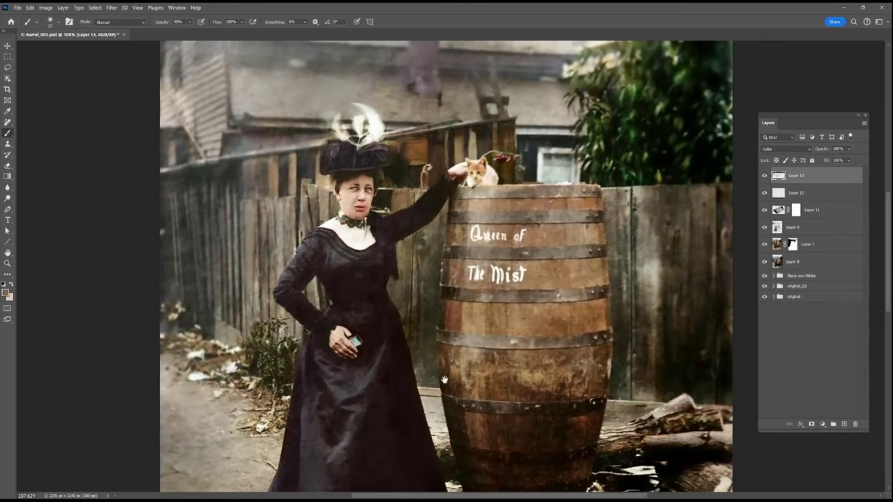
scroll(650, 443, up, 1)
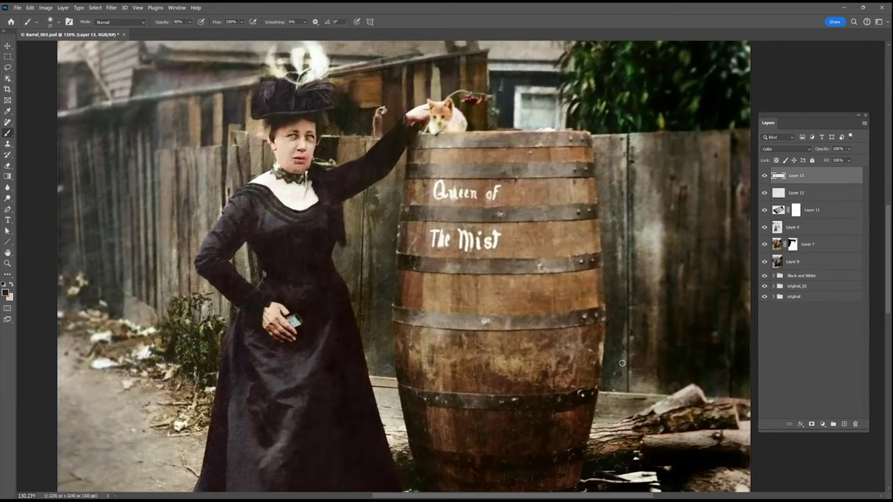
scroll(623, 331, down, 2)
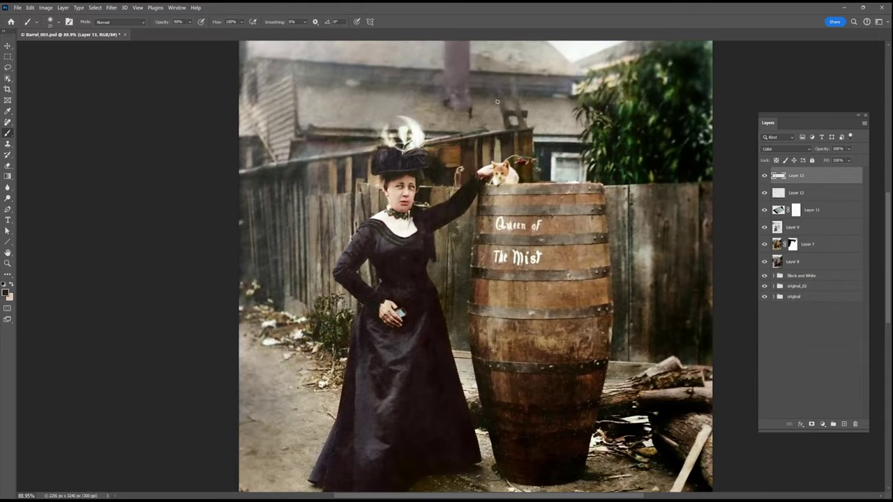
Step: Add a new layer above Levels 5 in the Black and White group for Remove tool retouching, with the colour layers above the group hidden
click(813, 279)
click(773, 276)
click(829, 290)
click(837, 416)
click(831, 279)
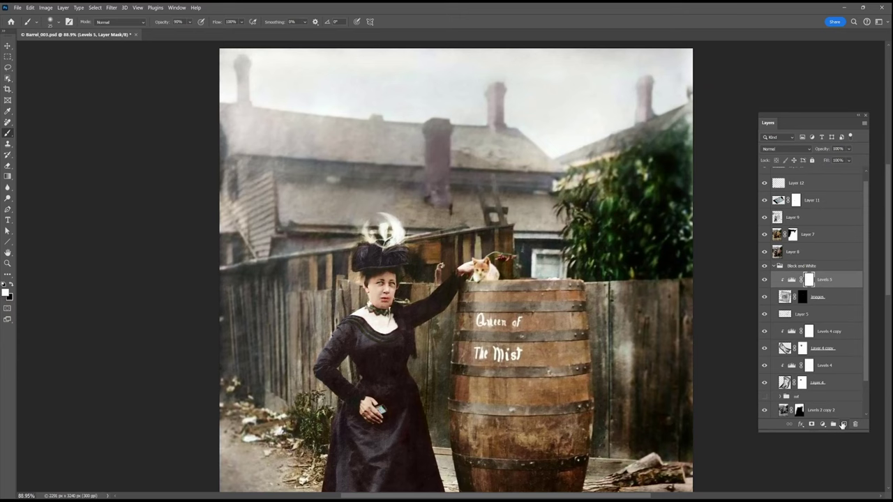
click(844, 424)
key(j)
drag(764, 254, 766, 177)
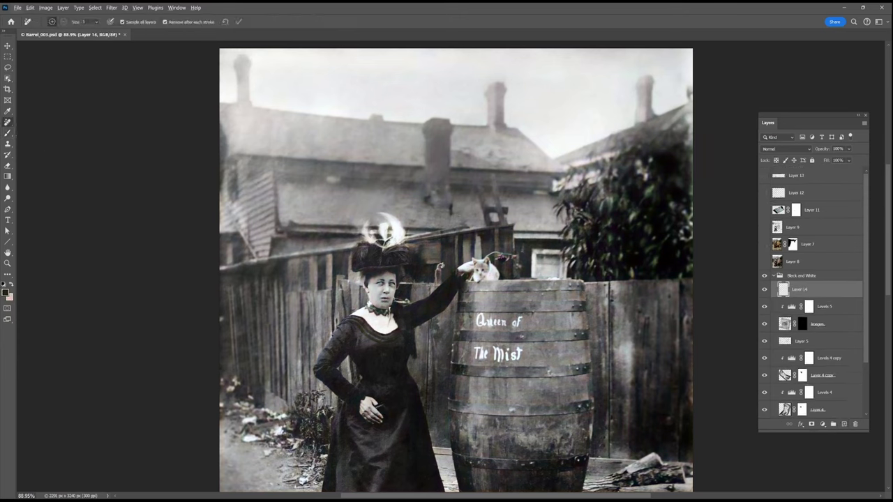
Step: Clean up the blemishes on the house wall around the central chimney with the Remove tool and show the colour layers again
mouse_move(453, 208)
mouse_down()
mouse_move(450, 216)
mouse_move(433, 208)
mouse_up()
click(461, 264)
click(414, 224)
click(475, 216)
click(505, 159)
drag(766, 262, 767, 172)
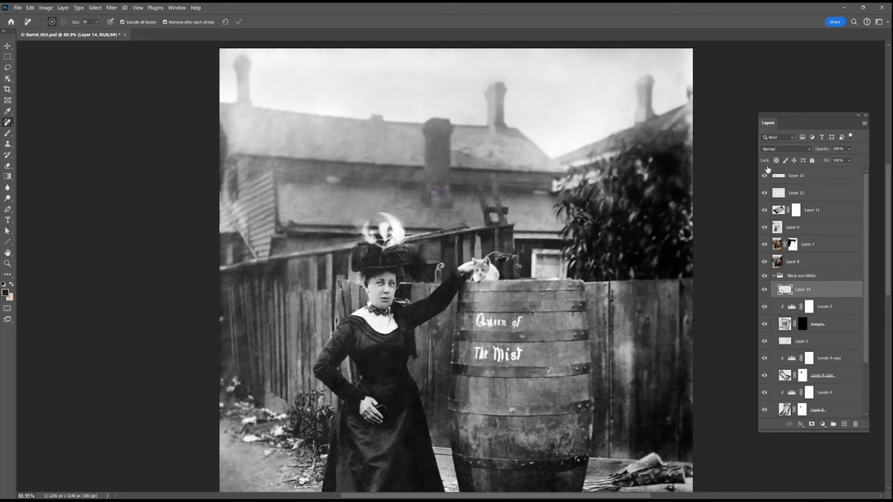
Step: On Layer 9, sample a reddish brown from the roof area and recolour the purple central chimney at 20% brush opacity
click(802, 228)
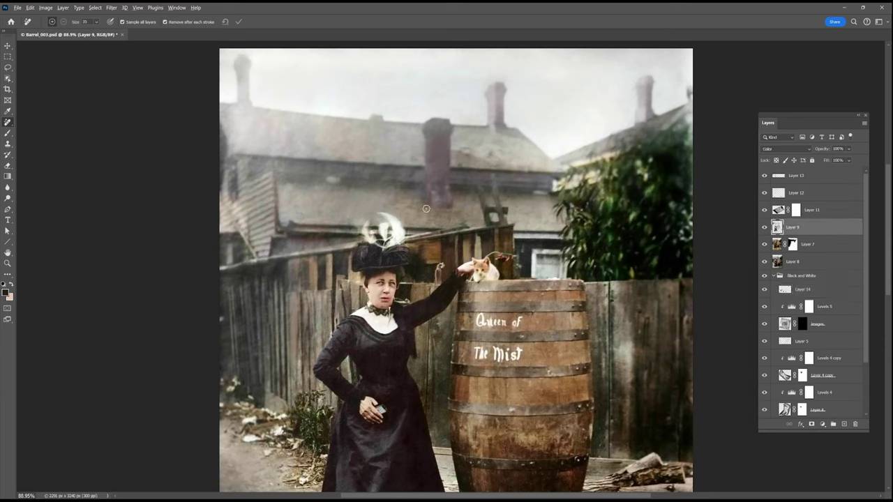
click(7, 133)
alt+click(421, 149)
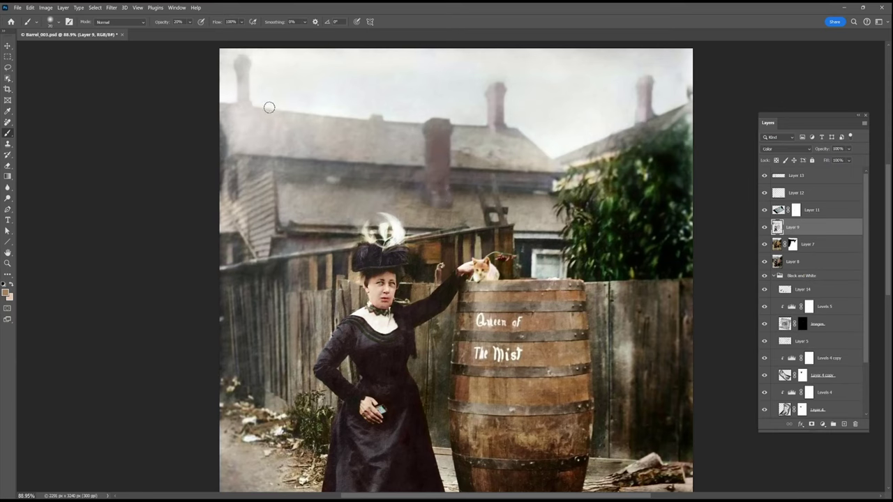
Step: Sample the light grey of the sky and use a brush enlarged to 250 to neutralise the colour of the hazy sky and rooftops
alt+click(355, 102)
key(bracketright)
key(bracketright)
key(bracketright)
key(bracketright)
key(bracketright)
key(bracketright)
key(bracketright)
key(bracketright)
key(bracketright)
scroll(557, 209, down, 3)
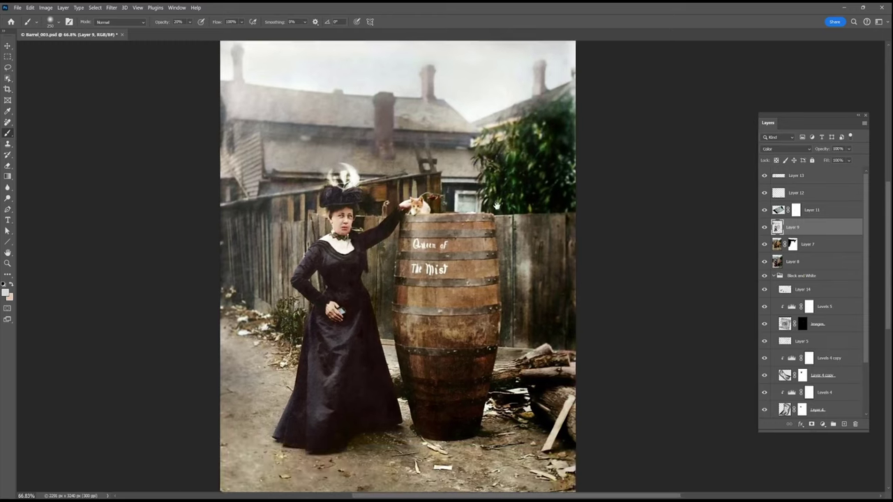
Step: Delete Layer 11, which holds the phone in the woman's hand
click(818, 210)
drag(855, 416, 855, 423)
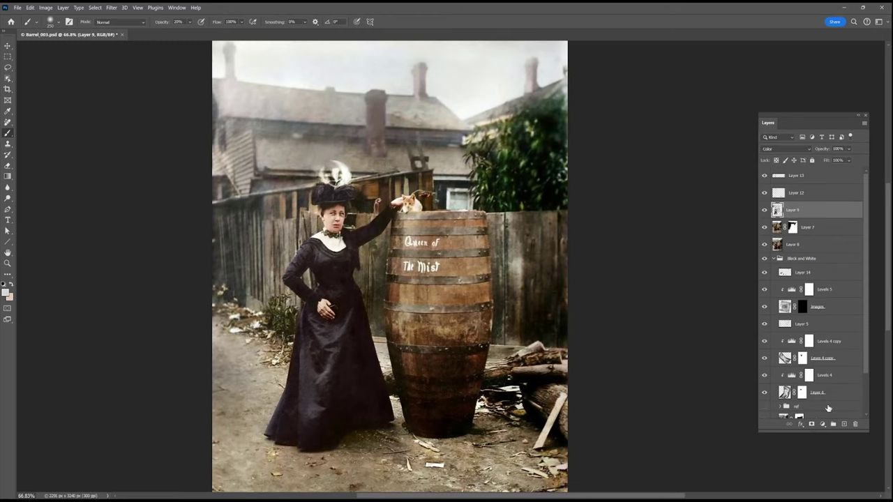
click(823, 184)
Step: Add a Levels adjustment above Layer 14 in the Black and White group and darken the midtones to 0.91
click(808, 271)
click(823, 423)
click(841, 313)
drag(690, 163, 693, 164)
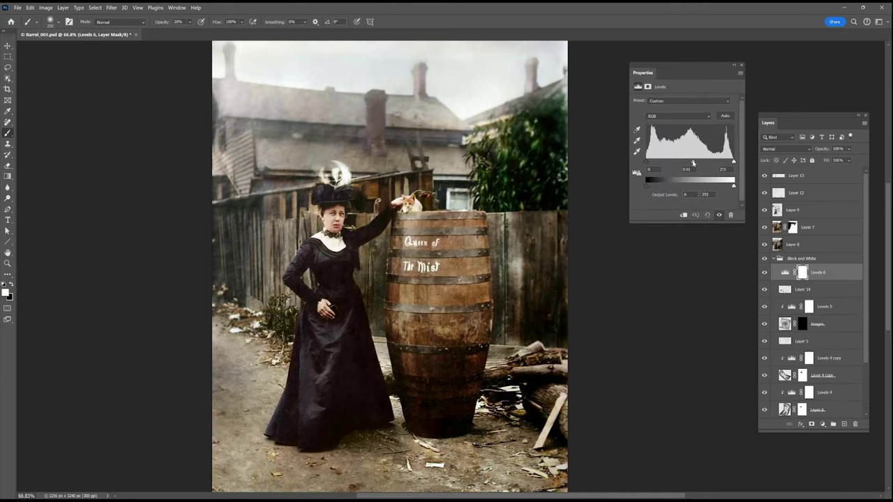